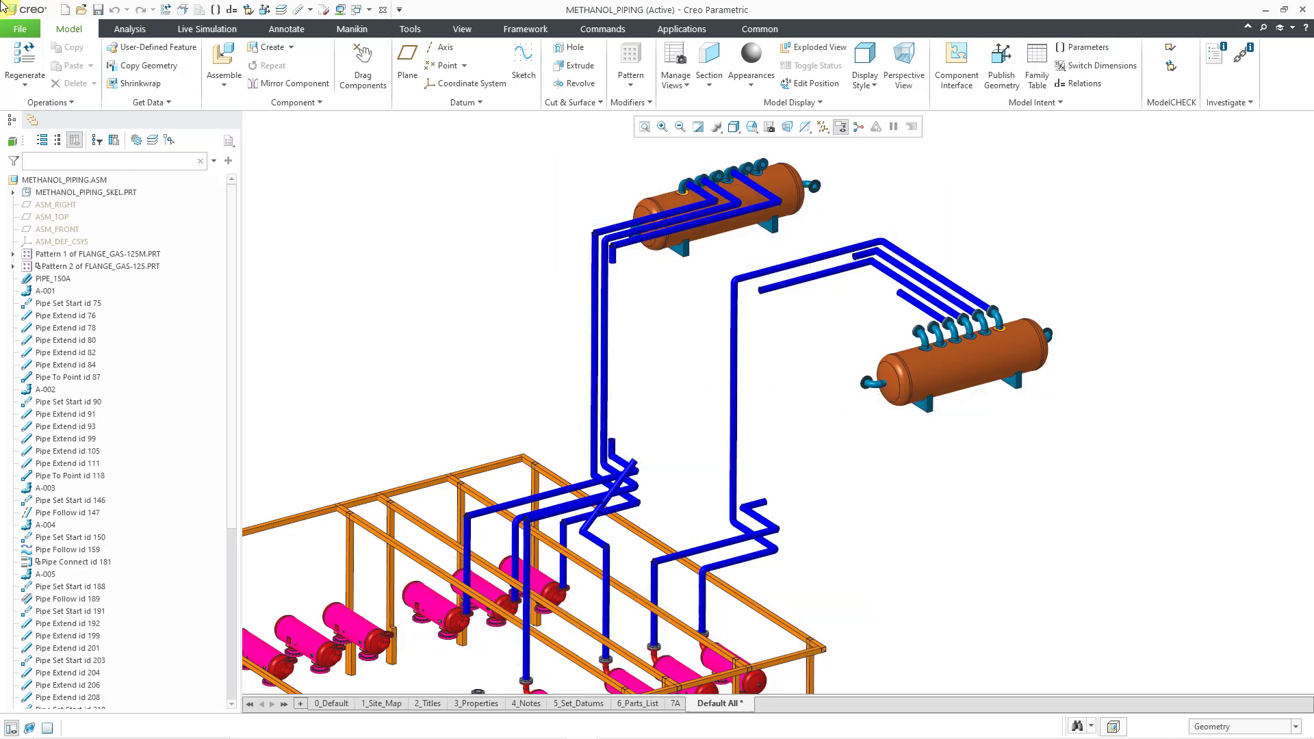
- Switch the METHANOL_PIPING assembly into the Piping application from the Applications tab
left_click(682, 30)
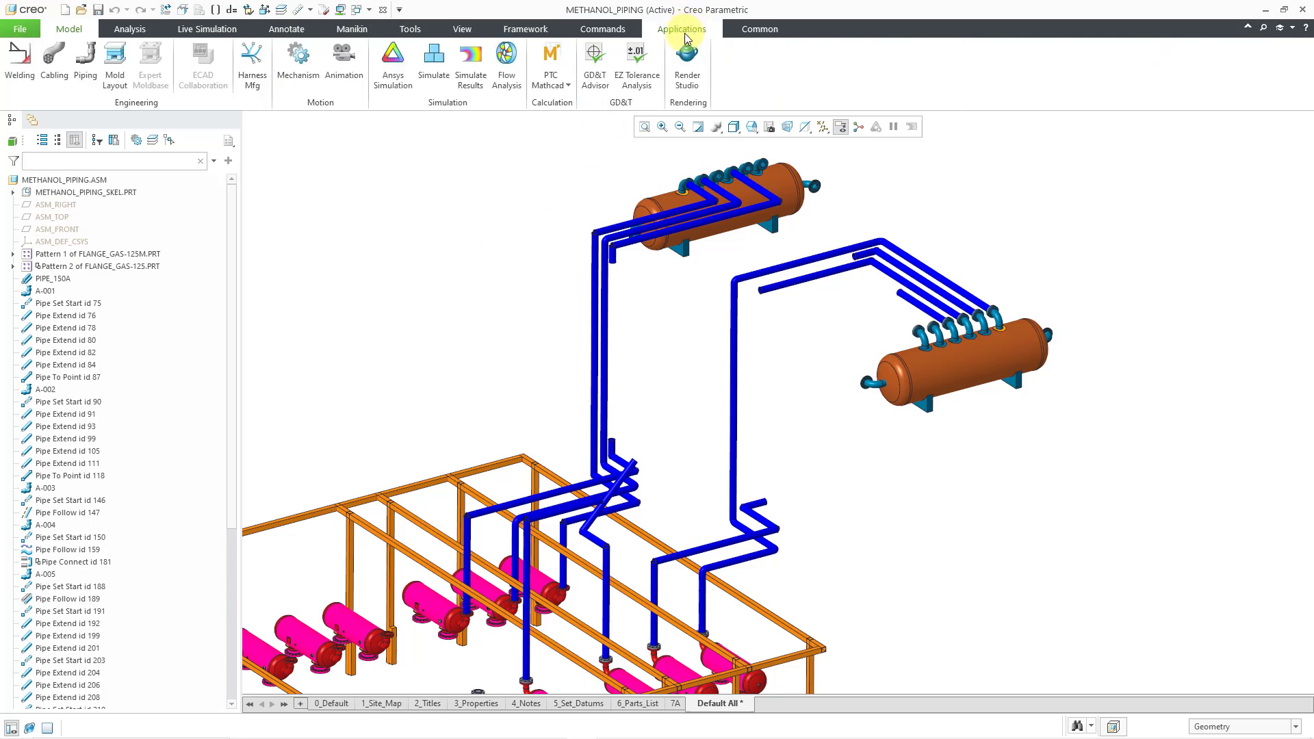
left_click(81, 73)
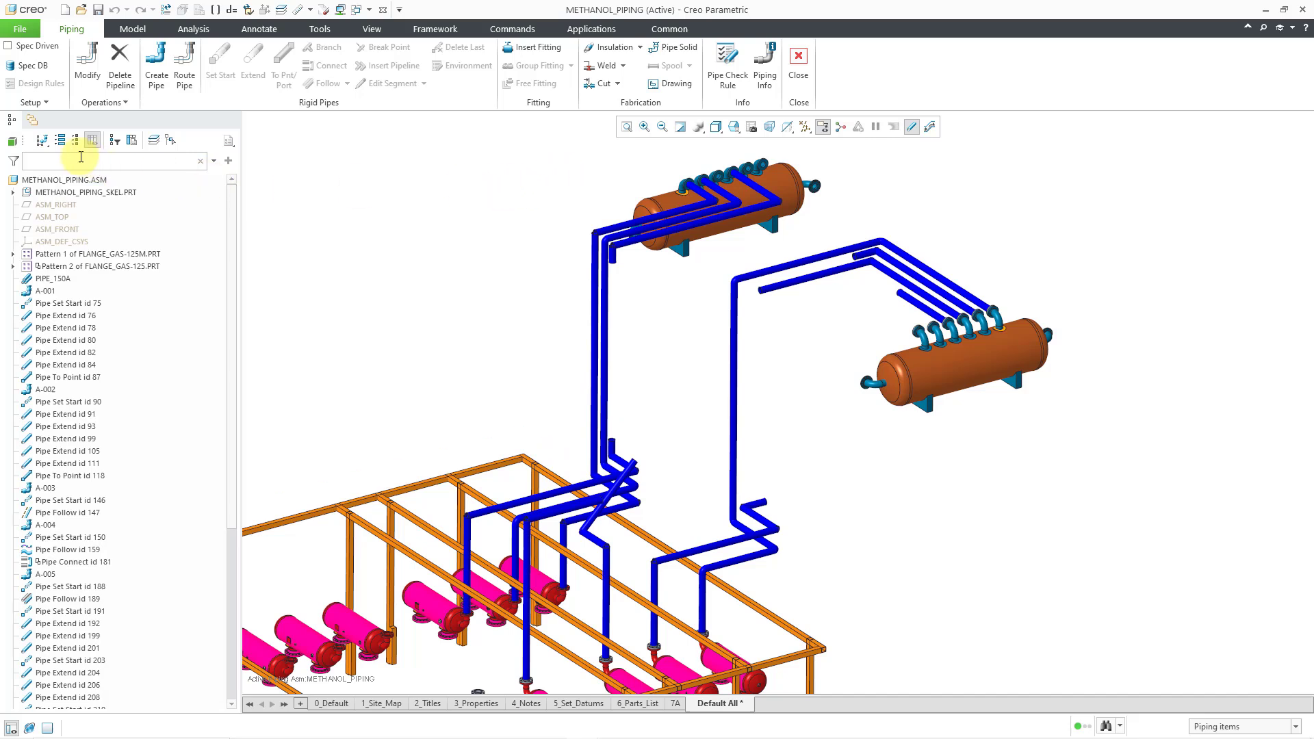
- Show the model tree in Pipeline View and hide pipelines A-001 and A-002
left_click(42, 143)
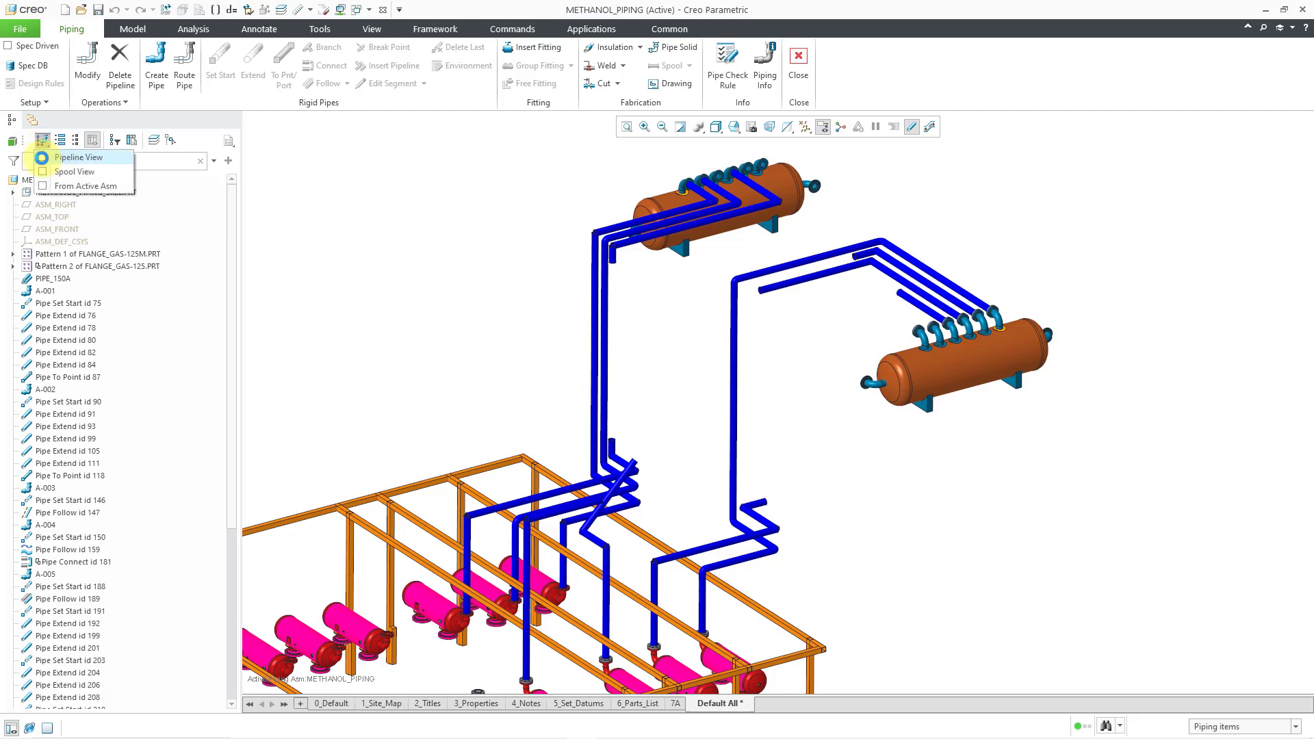
left_click(45, 158)
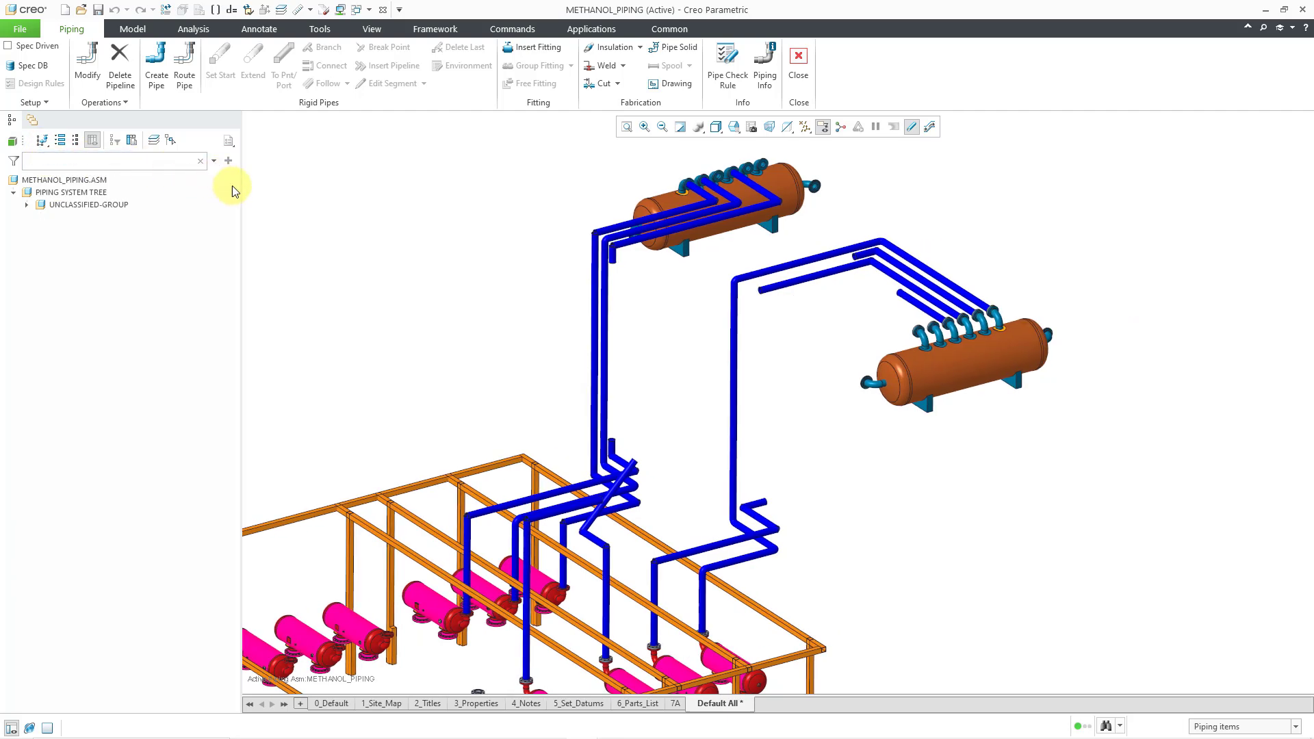
left_click(27, 205)
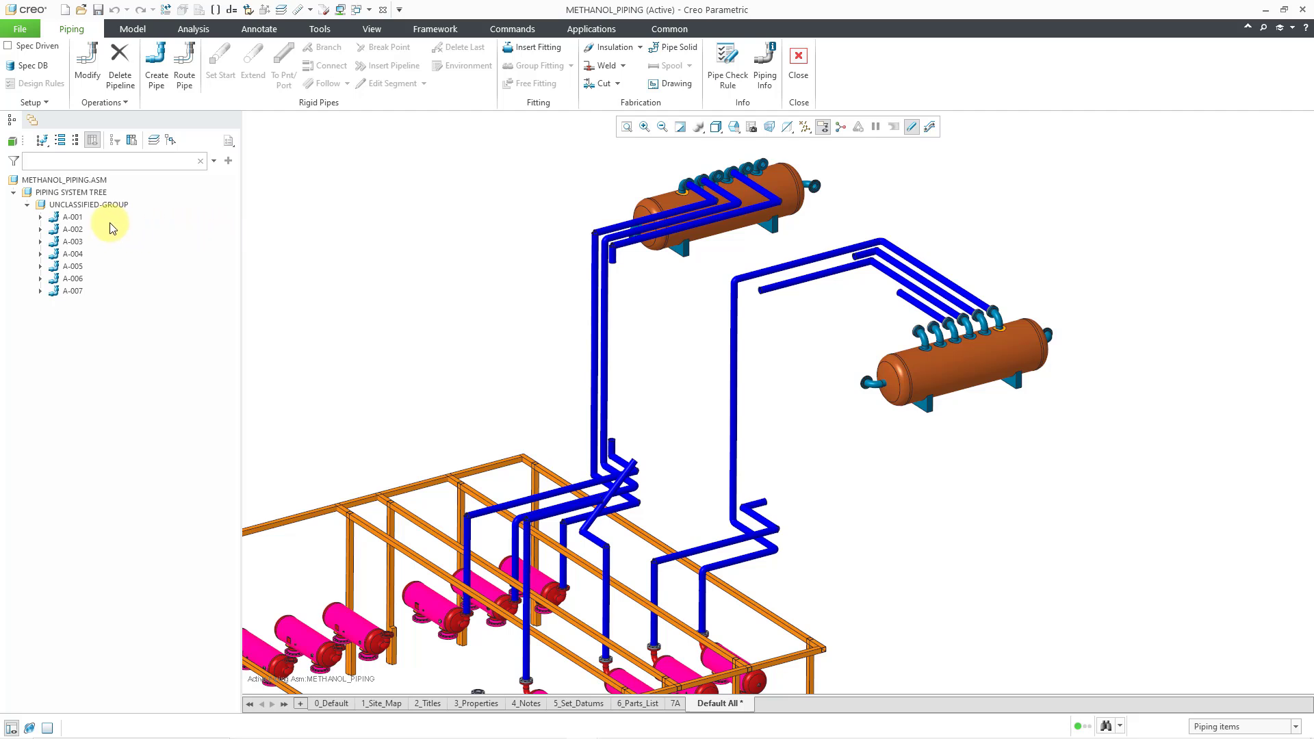
left_click(75, 217)
left_click(79, 230, "ctrl")
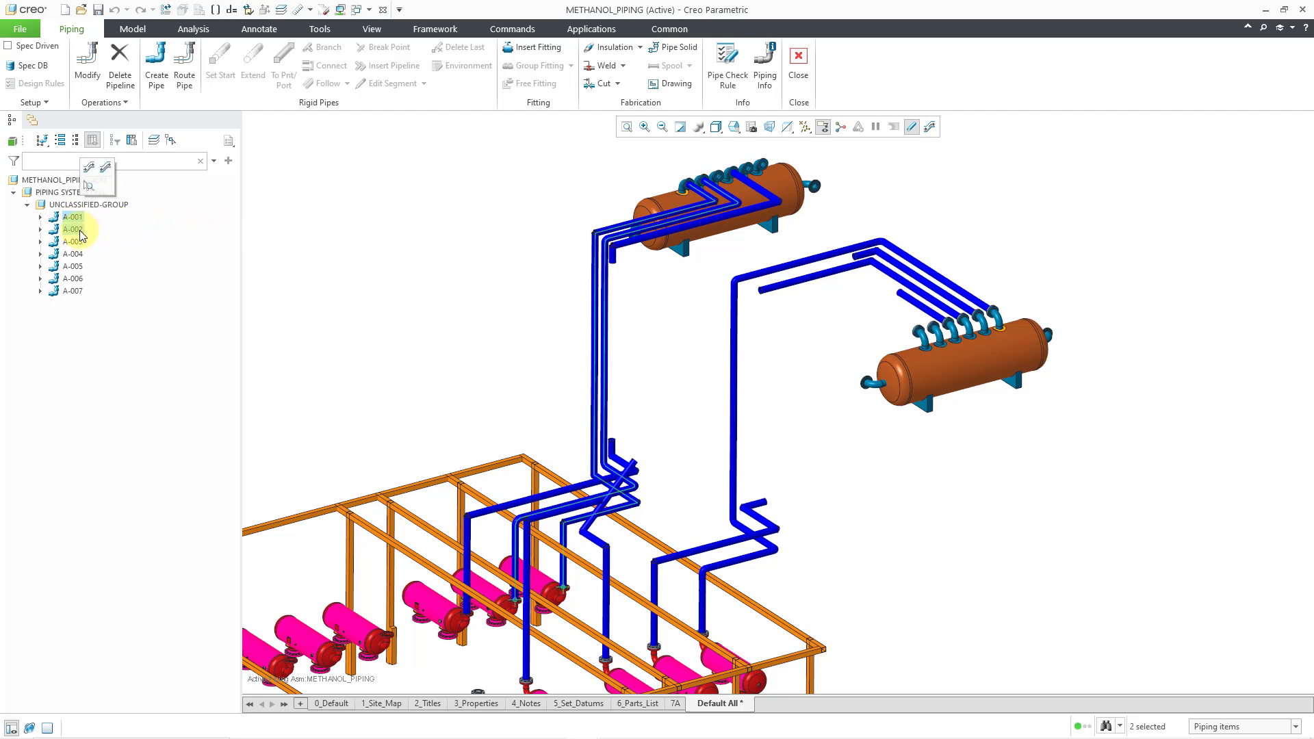
right_click(79, 230)
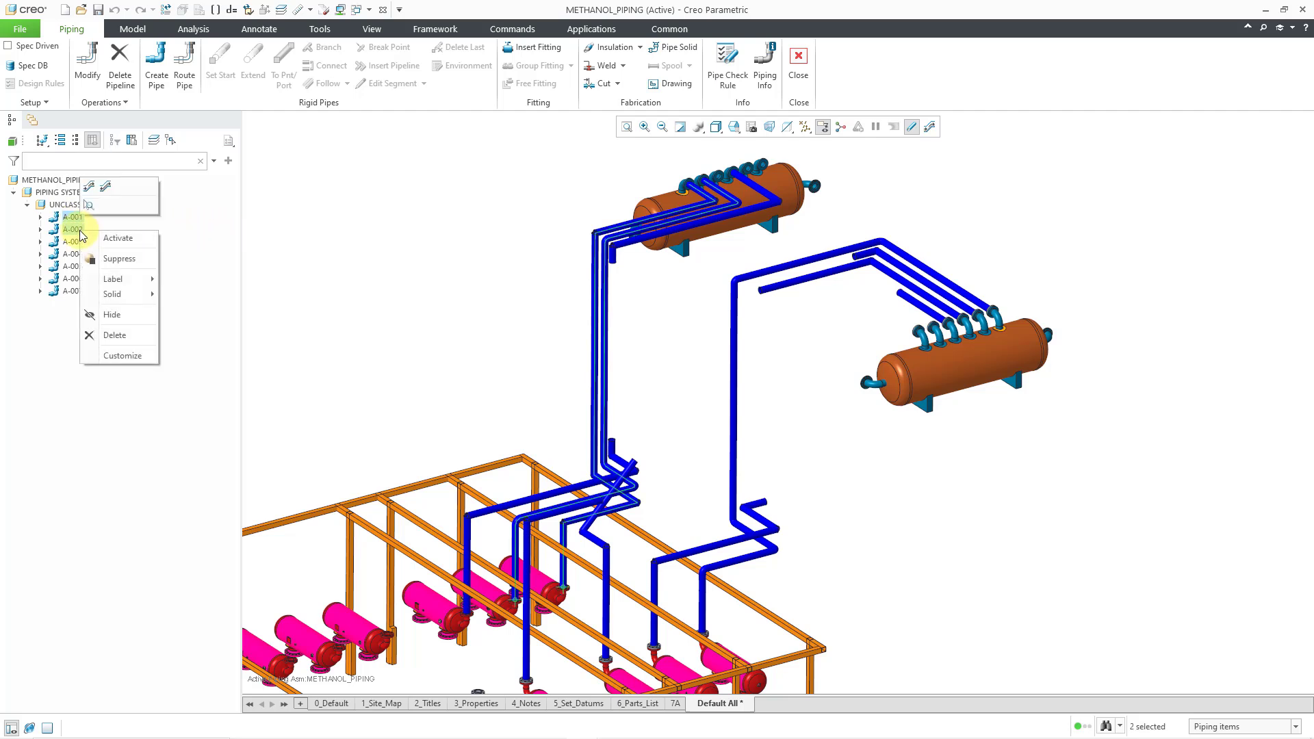
left_click(122, 318)
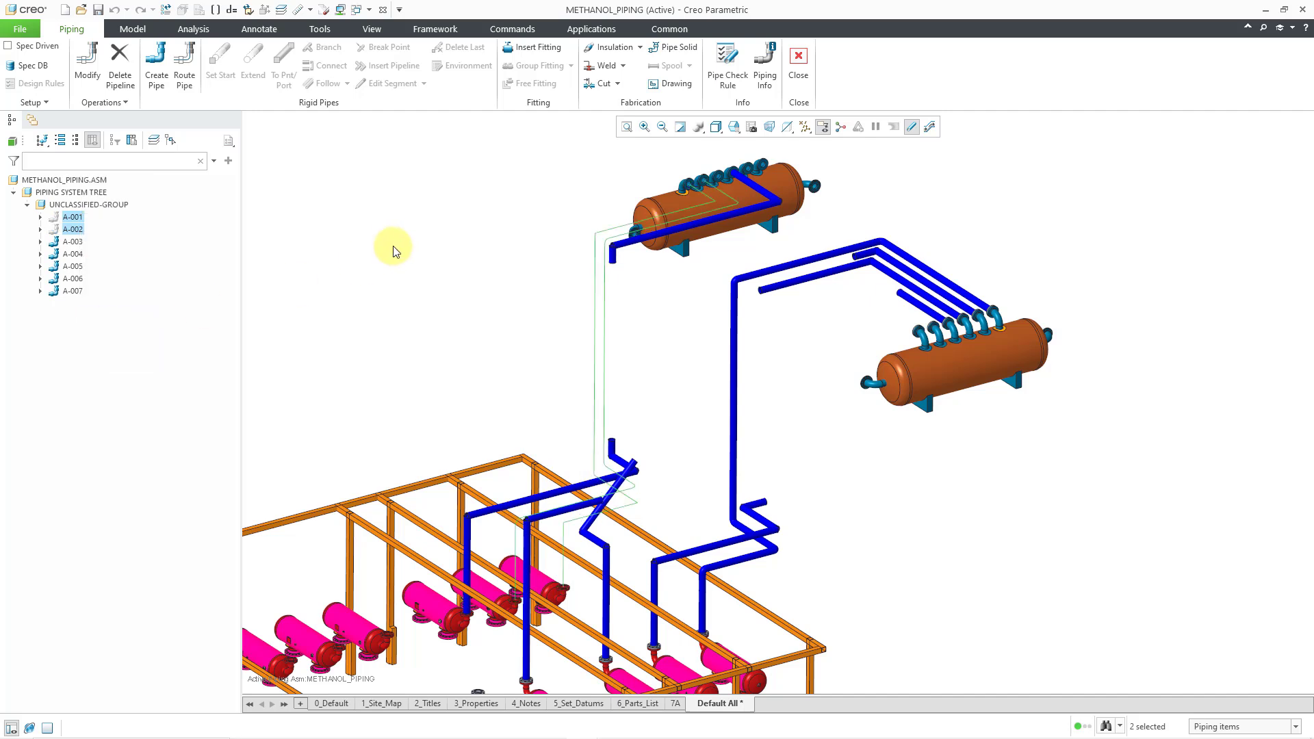
- Hide pipelines A-004 through A-007
left_click(73, 257)
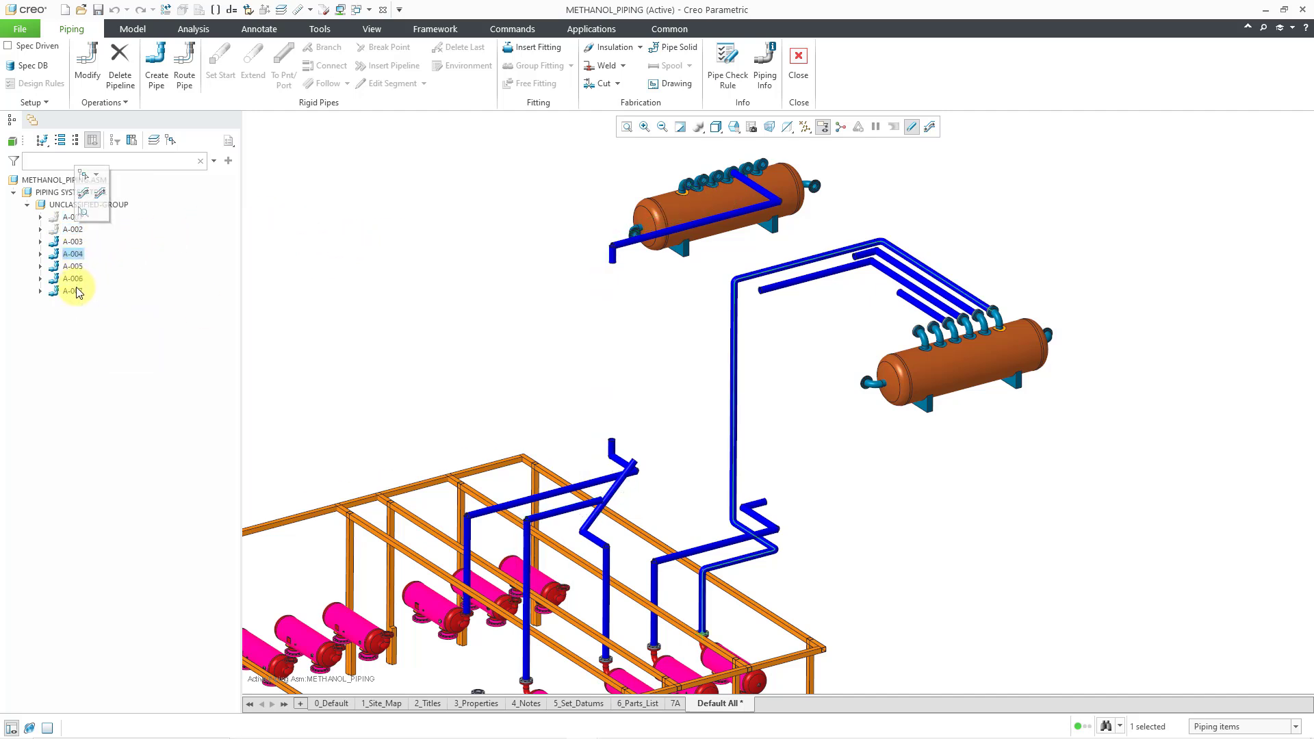
left_click(76, 287, "shift")
right_click(76, 286)
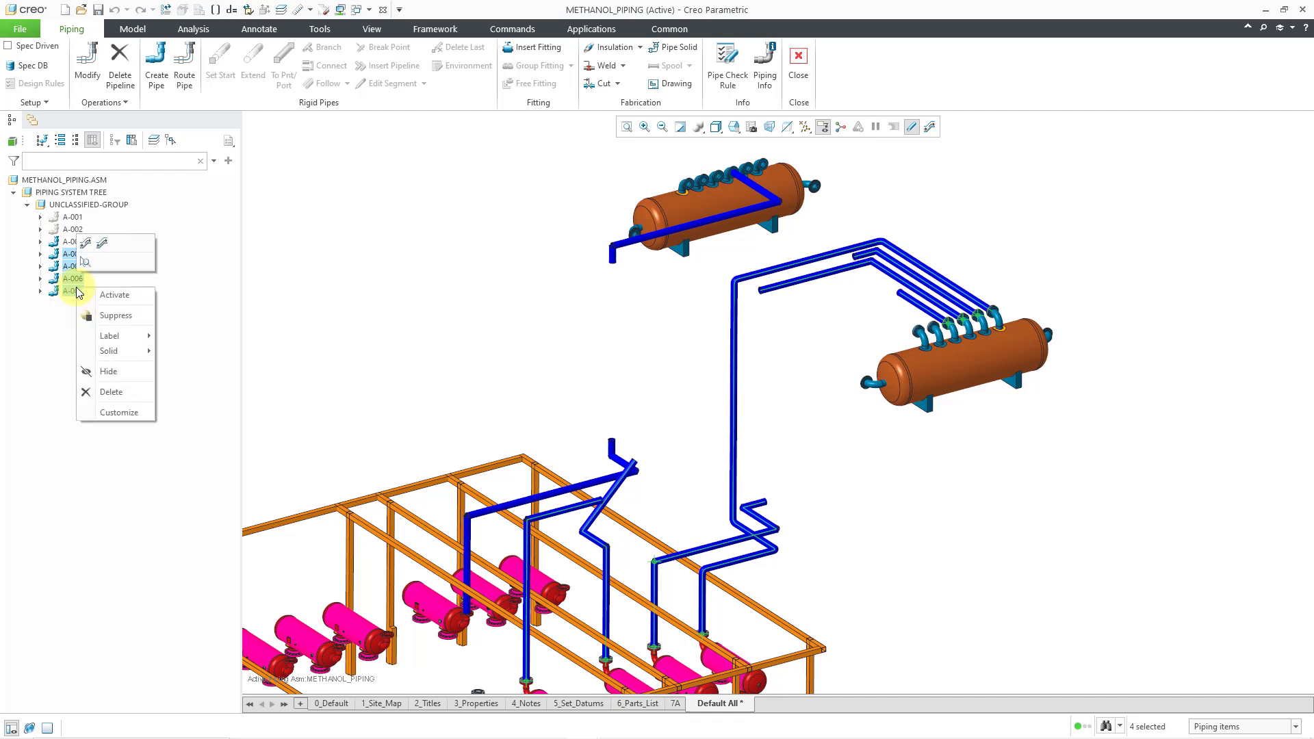
left_click(122, 369)
left_click(394, 319)
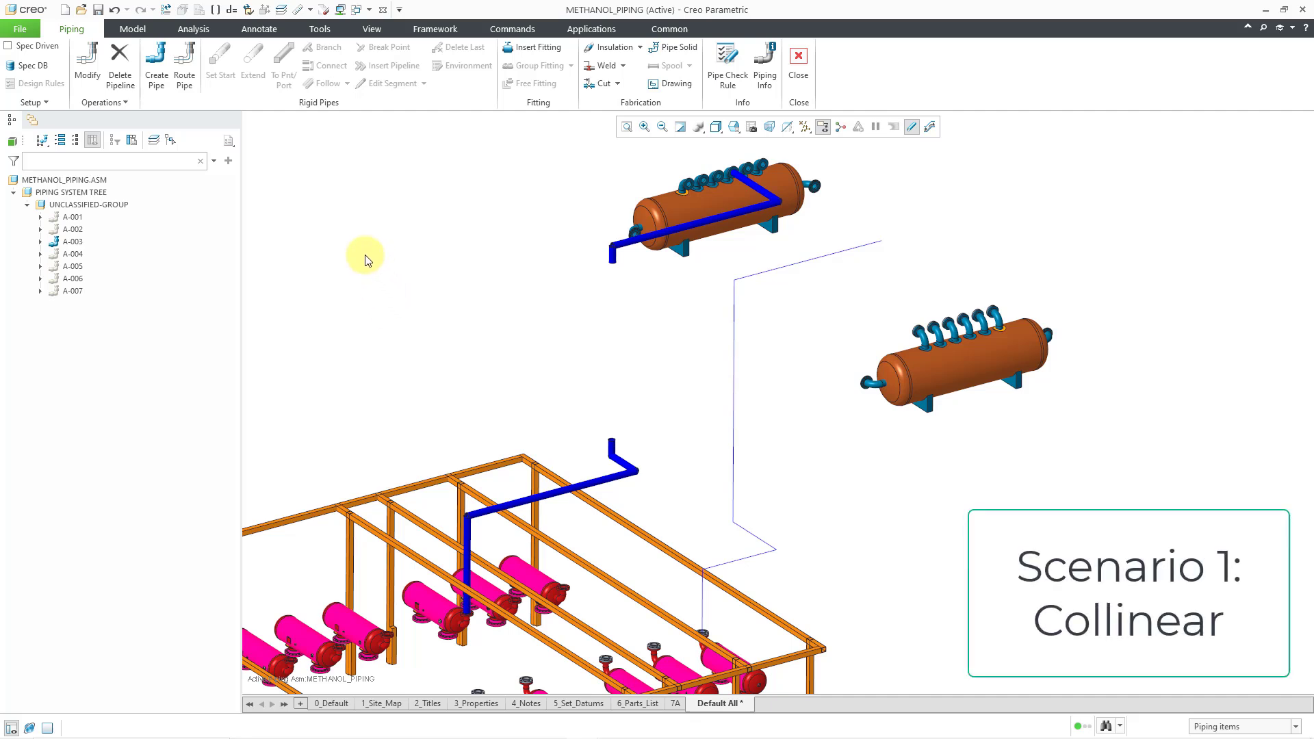
- Route pipeline A-003 and start a Connect between its upper and lower open ends
left_click(184, 75)
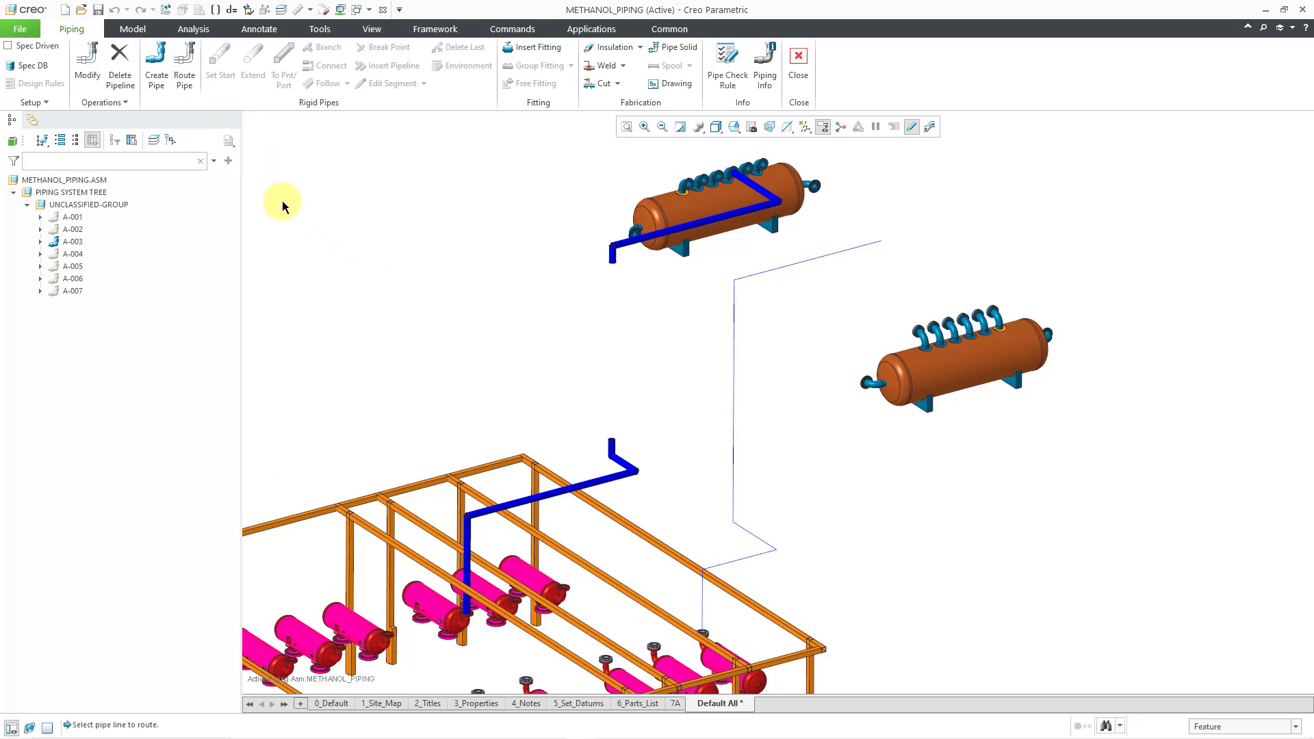
left_click(73, 244)
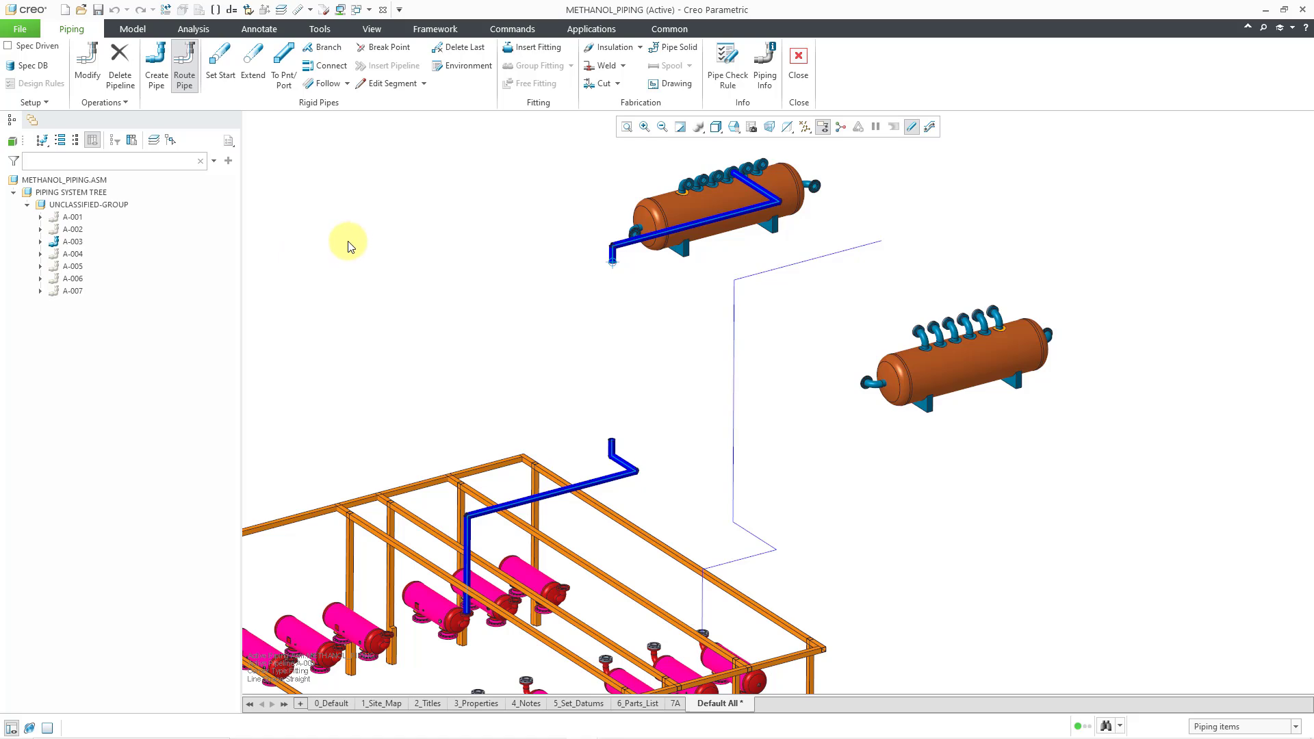
left_click(331, 68)
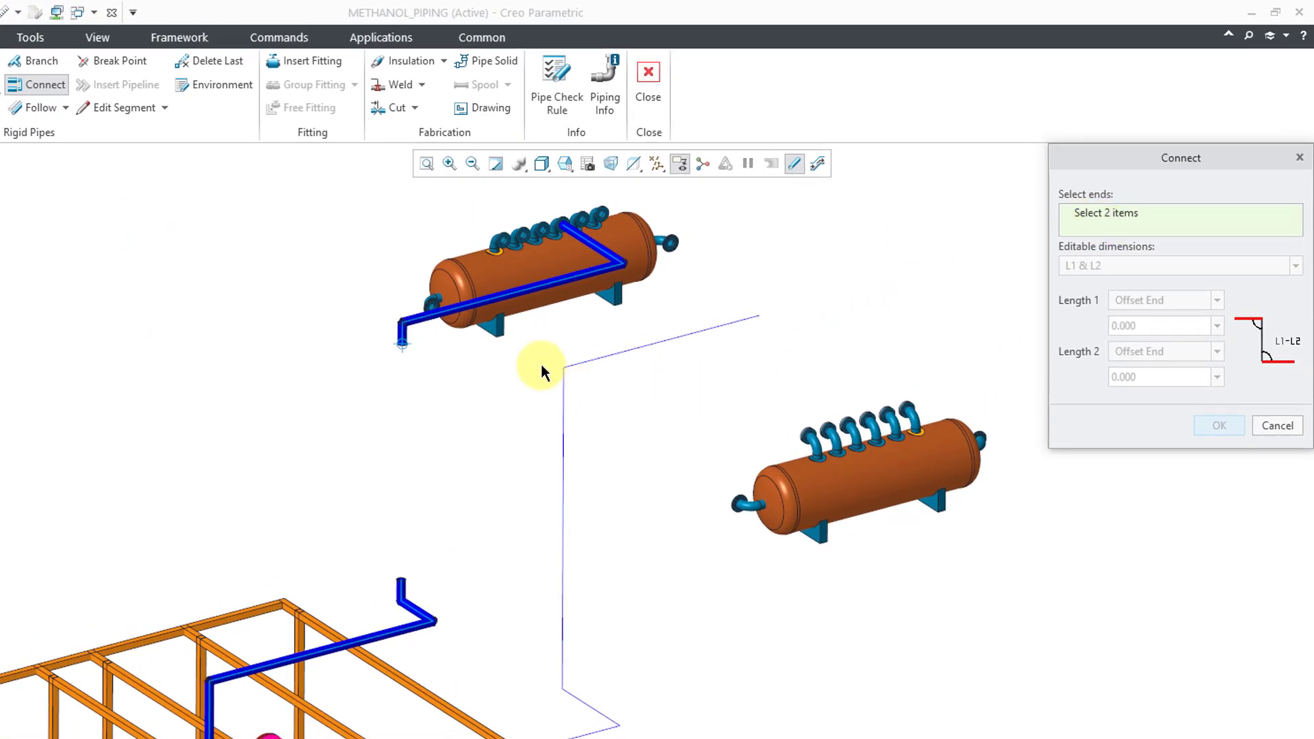
left_click(404, 345)
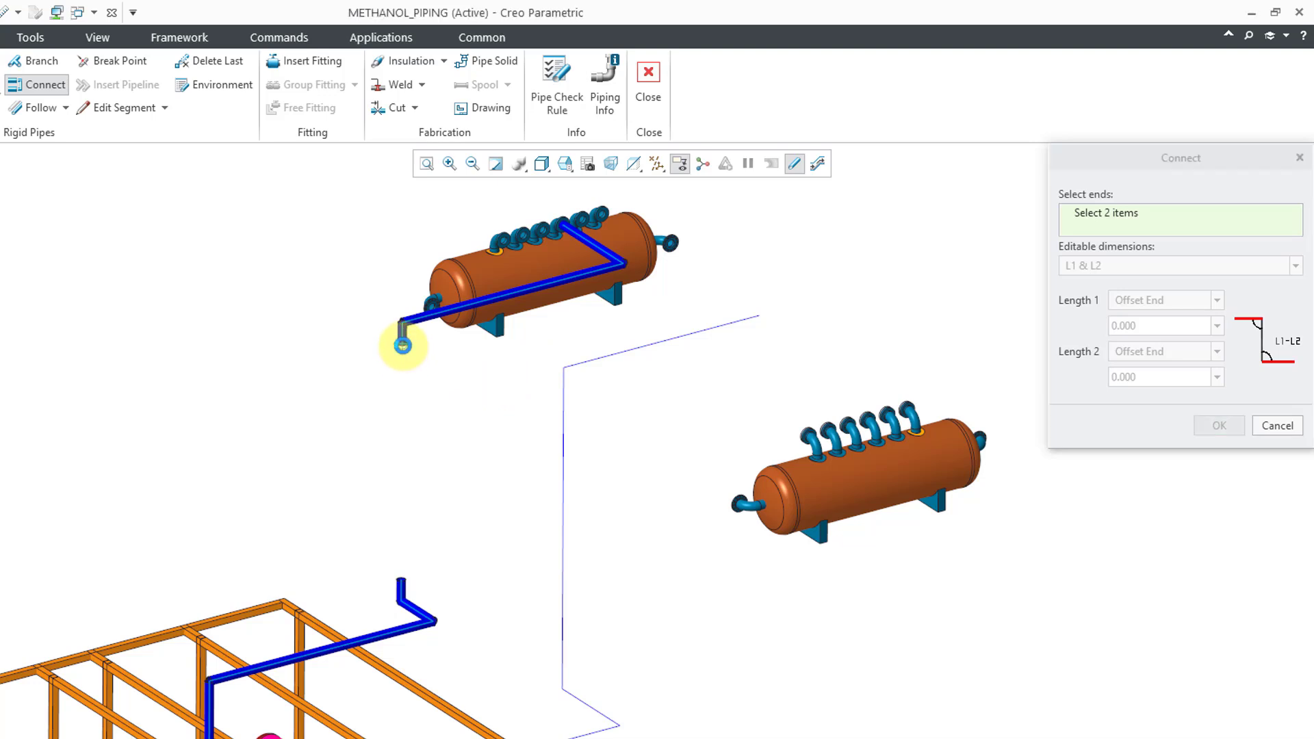
left_click(402, 583)
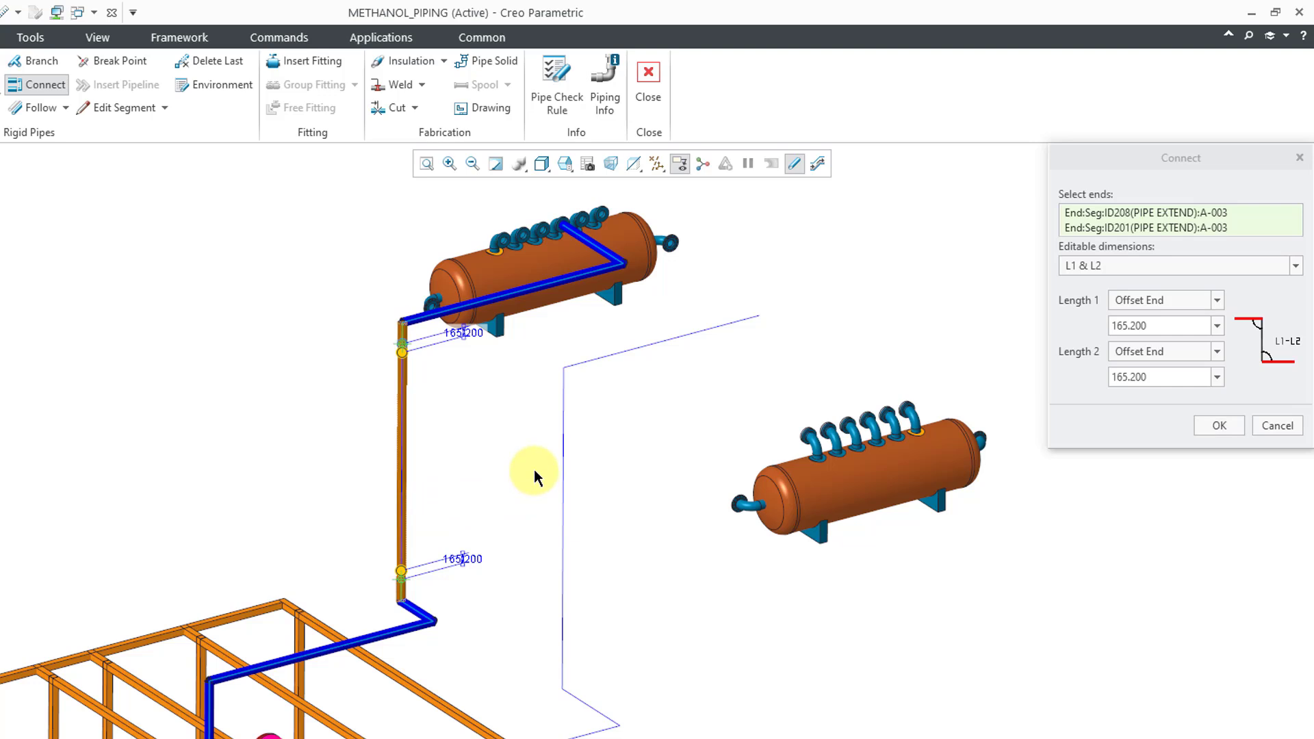
- Drag the connect offsets and try the editable dimension options, ending on L1 & L2
left_click(1131, 265)
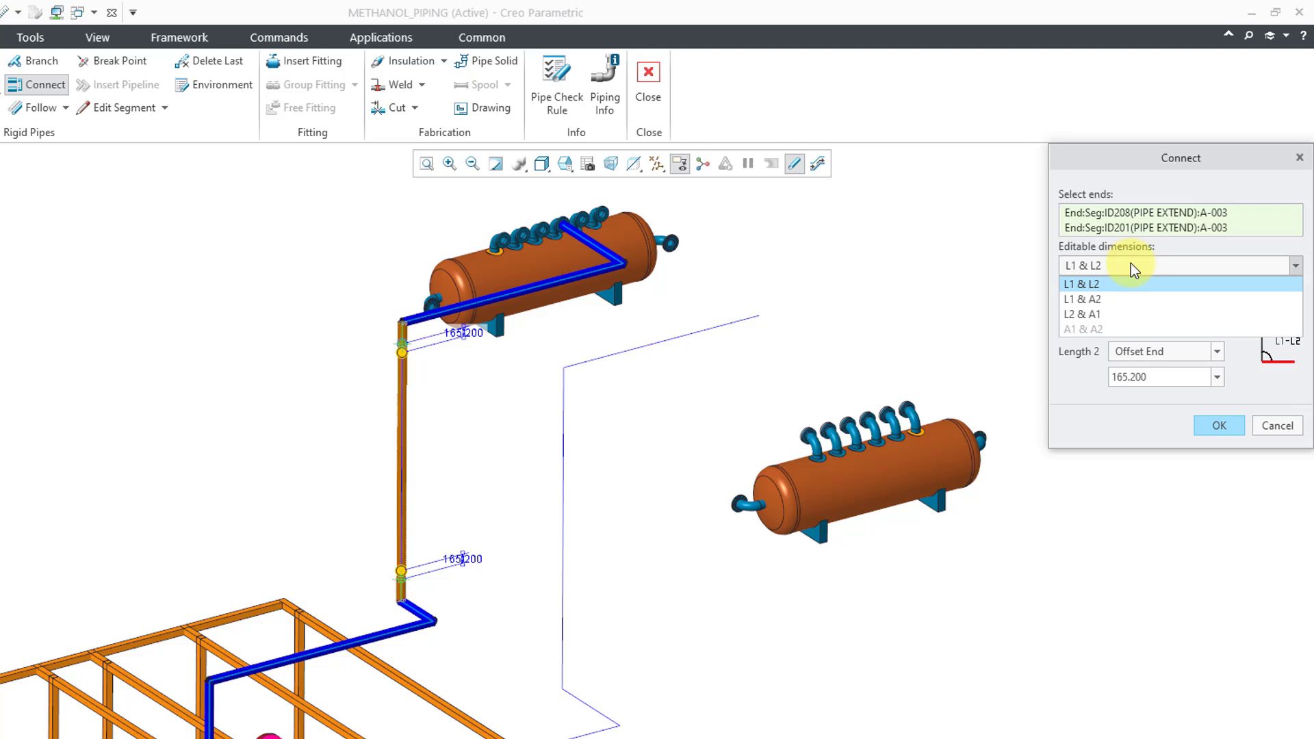
left_click(431, 441)
left_click_drag(401, 355, 401, 395)
left_click_drag(404, 576, 402, 522)
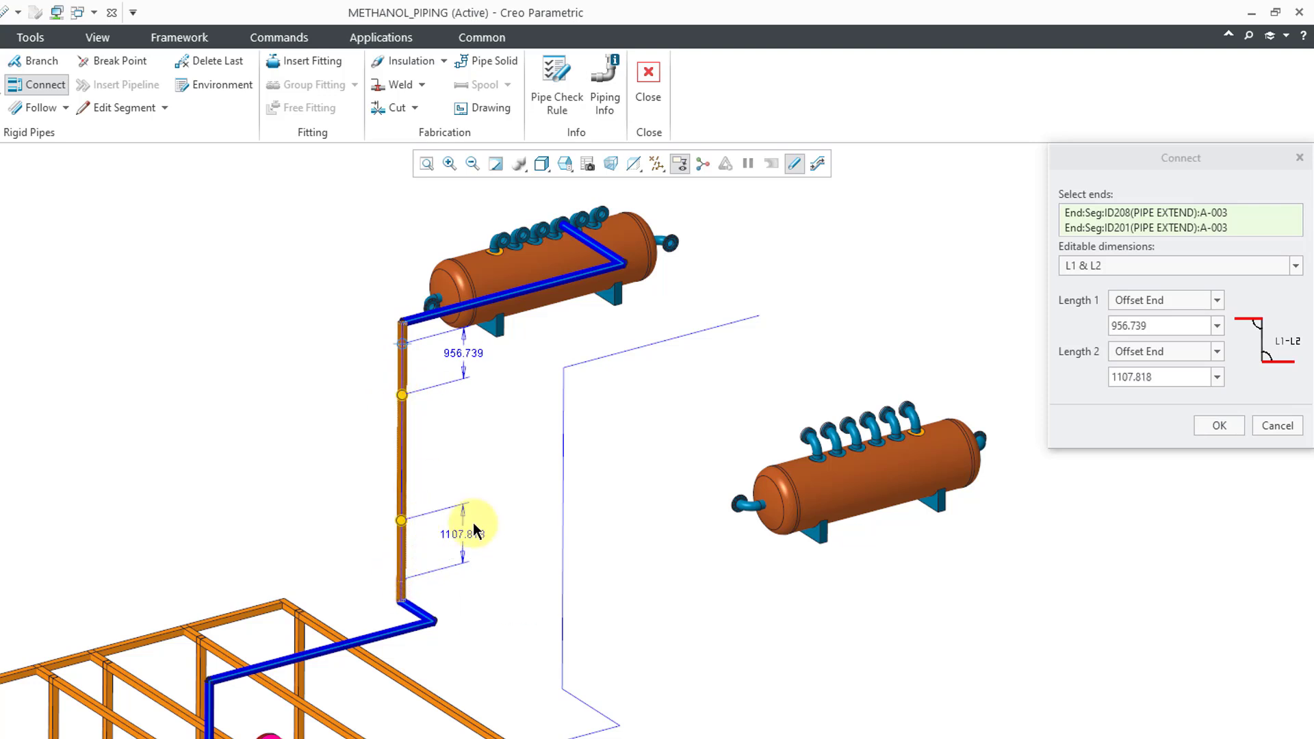
left_click(1139, 268)
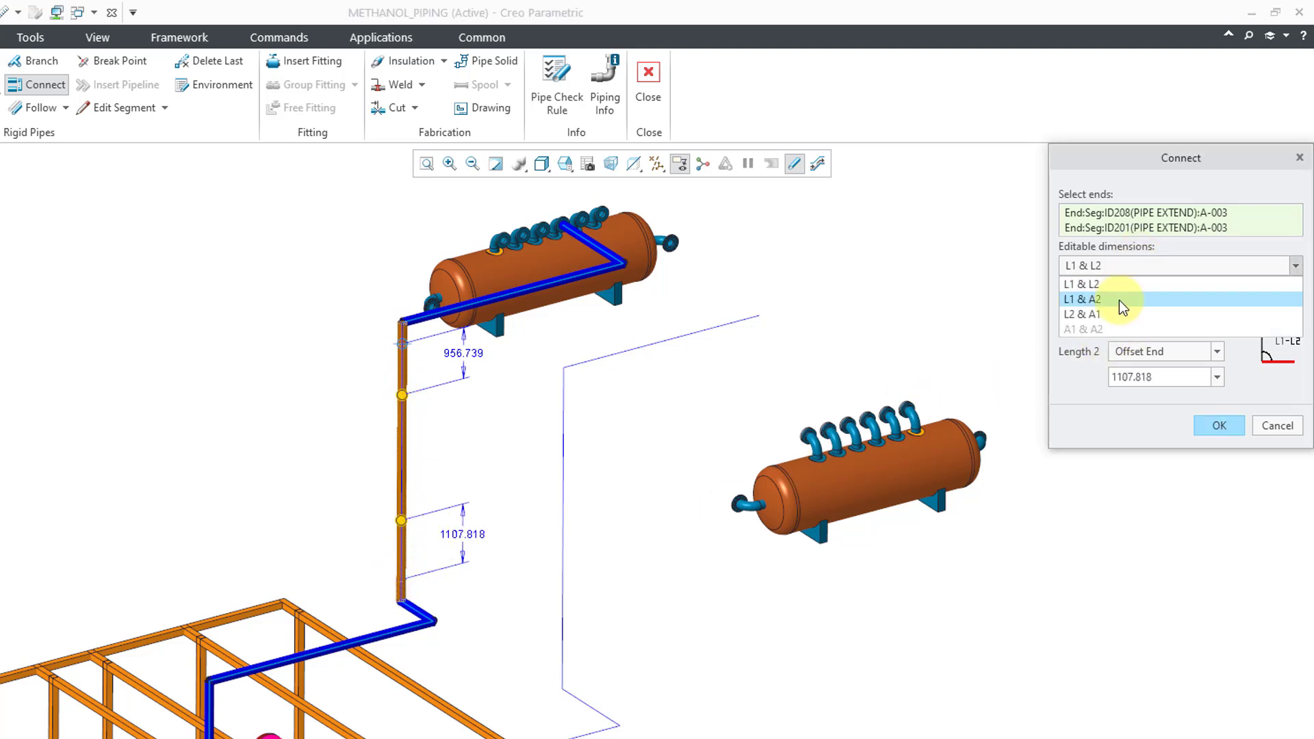
left_click(1118, 301)
left_click(1111, 269)
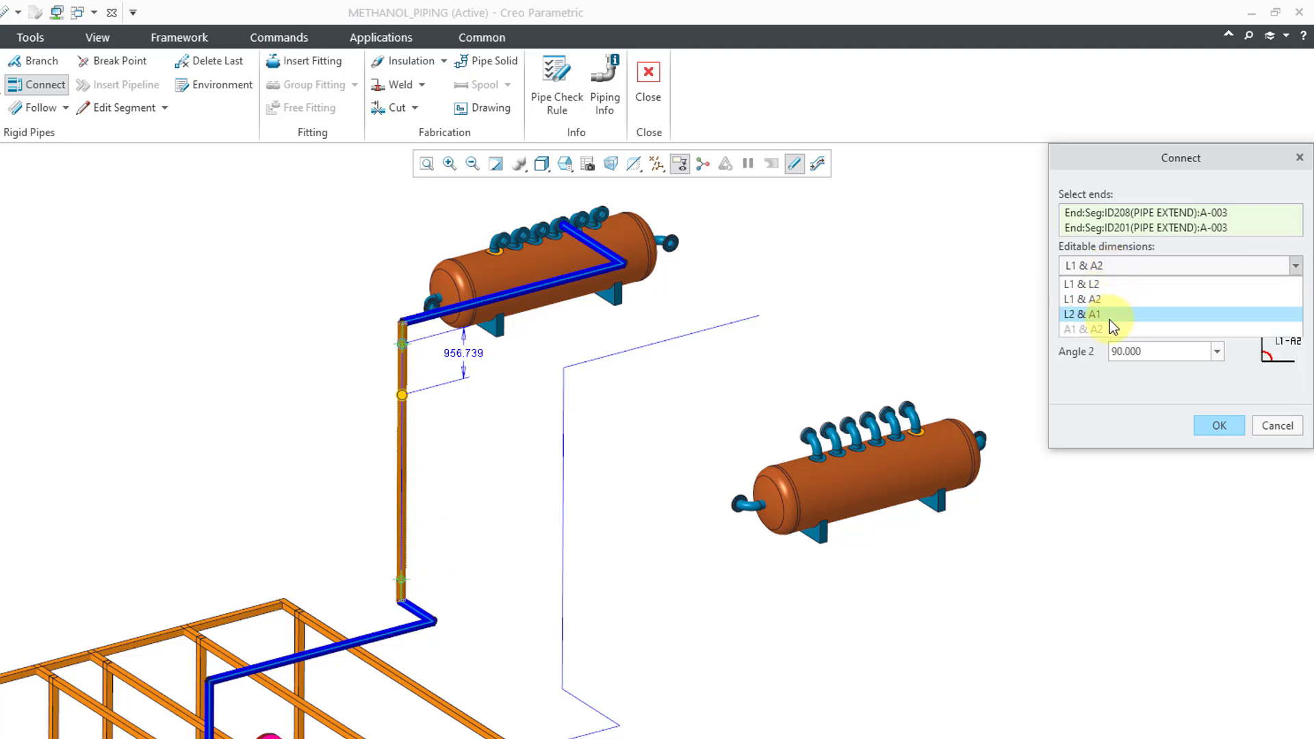
left_click(1108, 319)
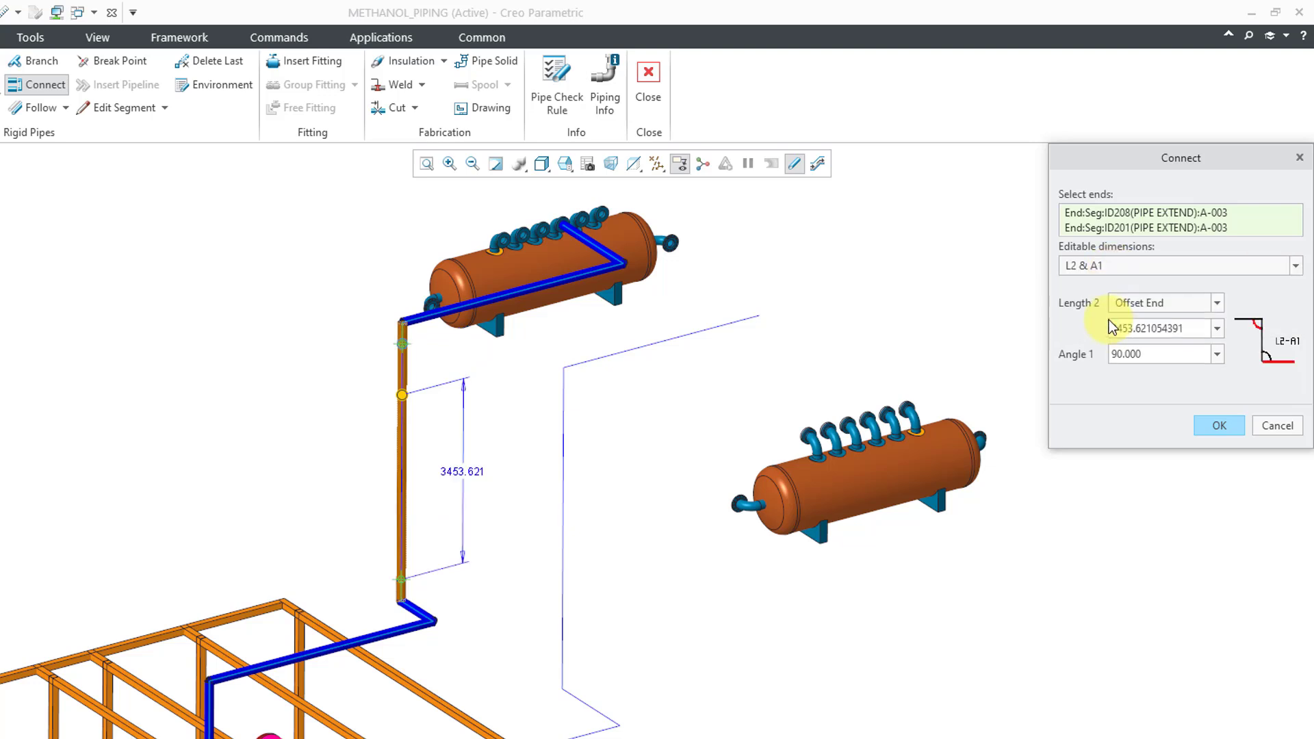
left_click(1102, 268)
left_click(1097, 285)
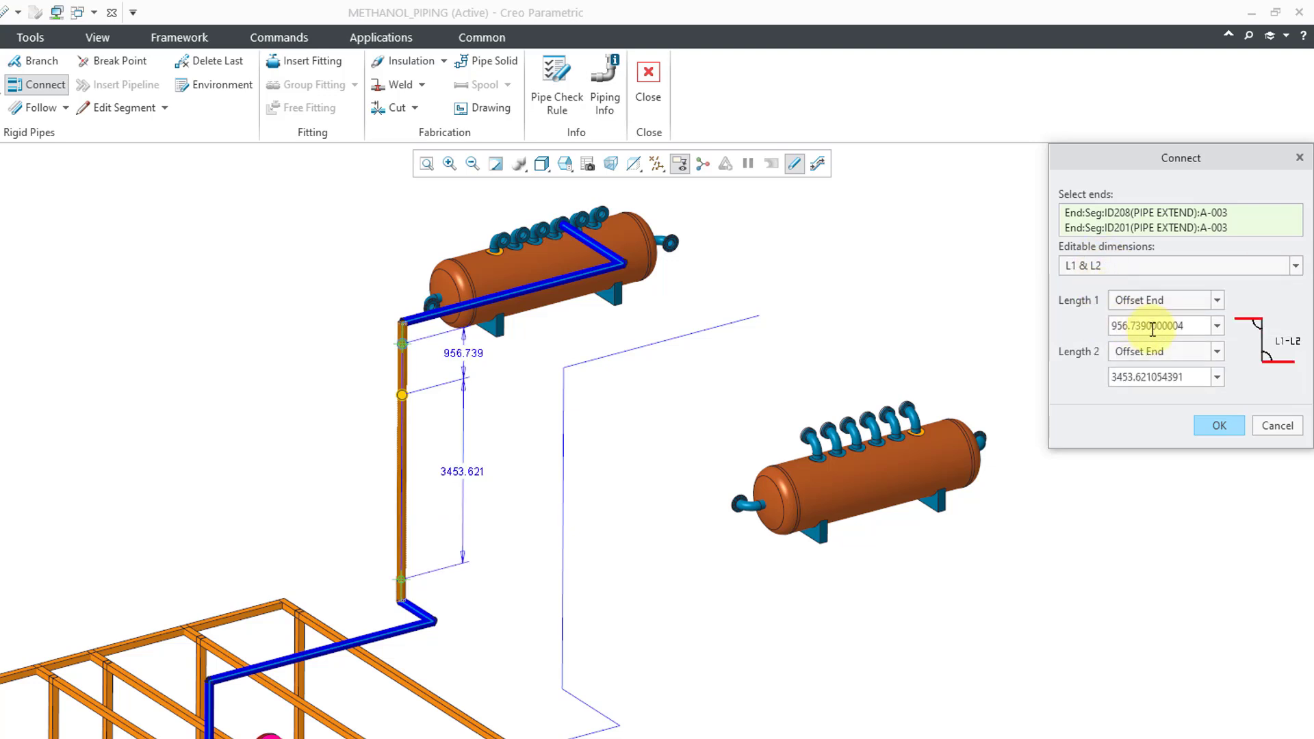
- Set Length 1 and Length 2 to 0 and confirm the connect pipe
double_click(1152, 327)
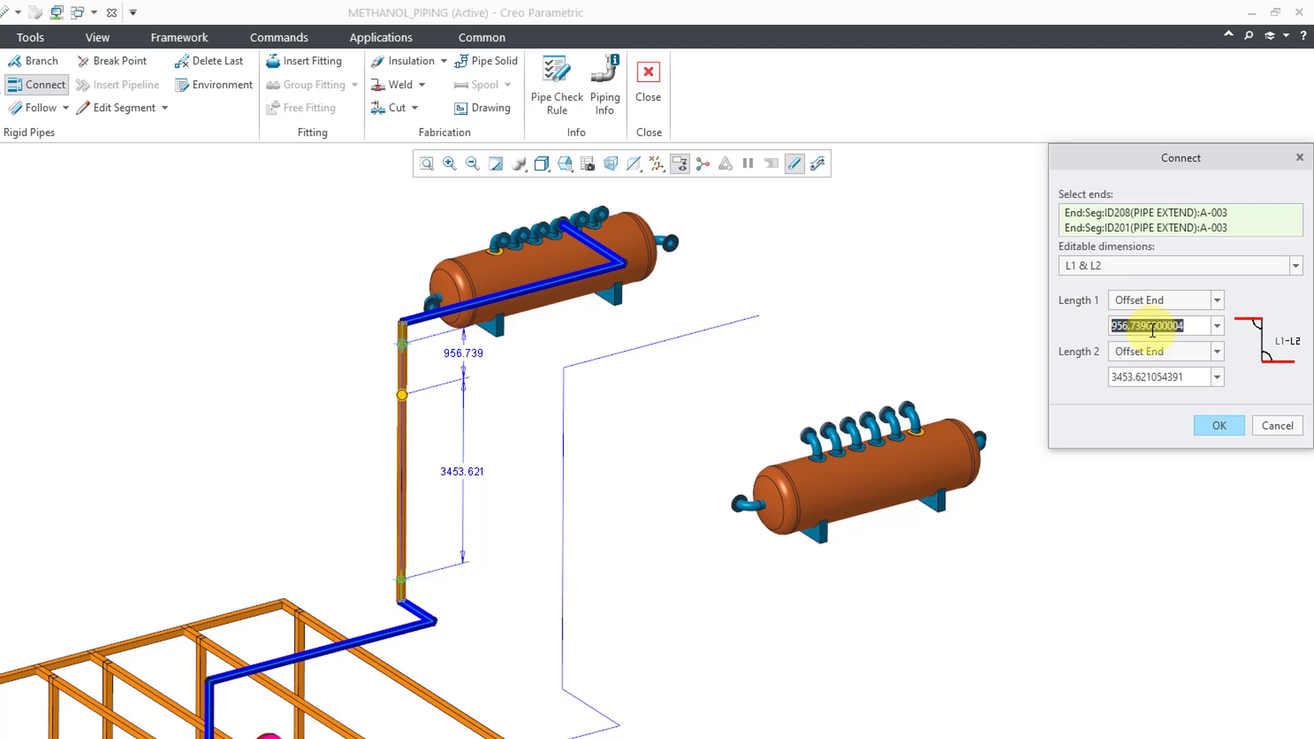
type("0")
key("Return")
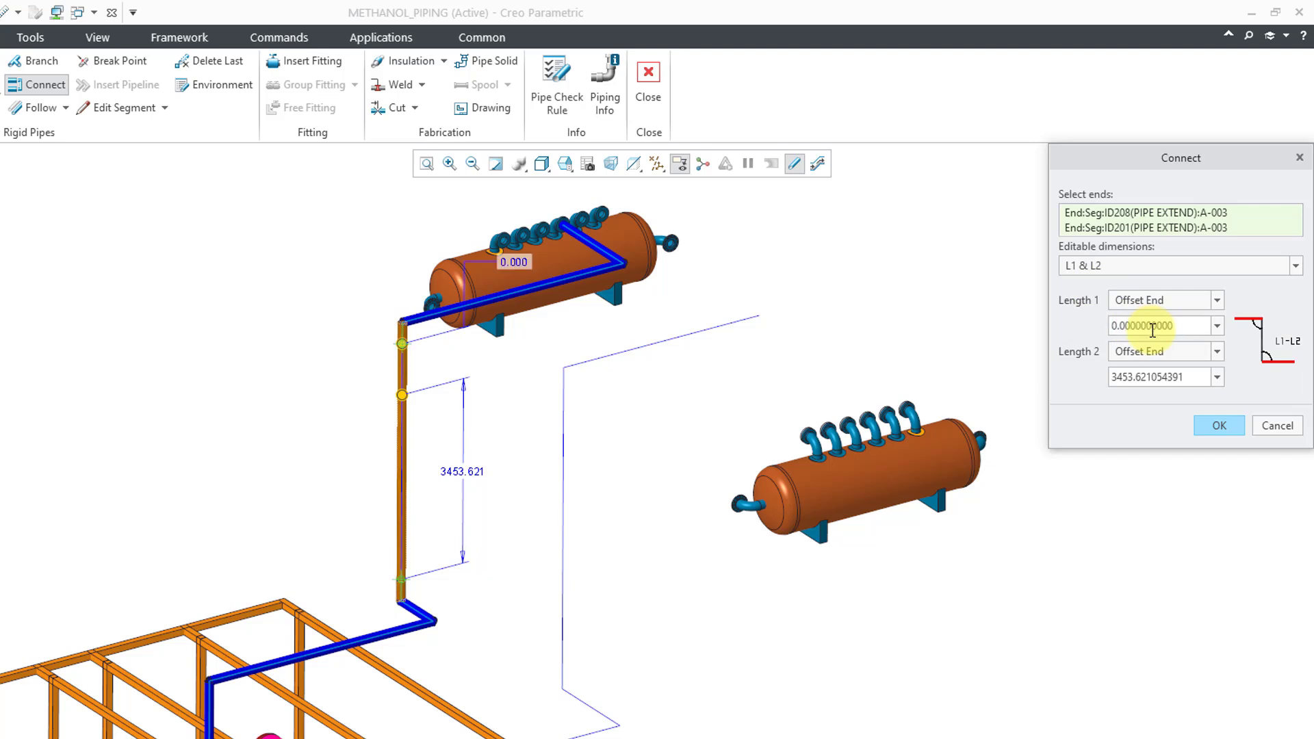
double_click(1152, 377)
type("0")
key("Return")
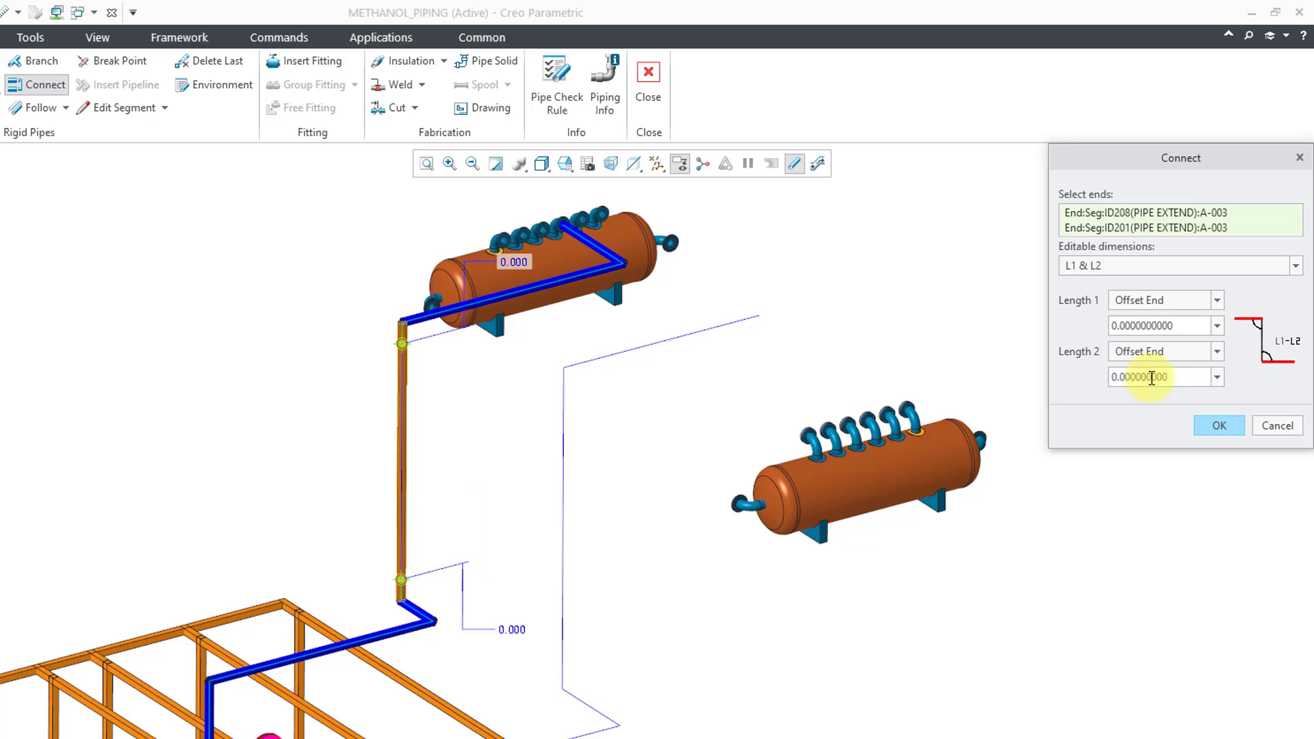
left_click(1220, 425)
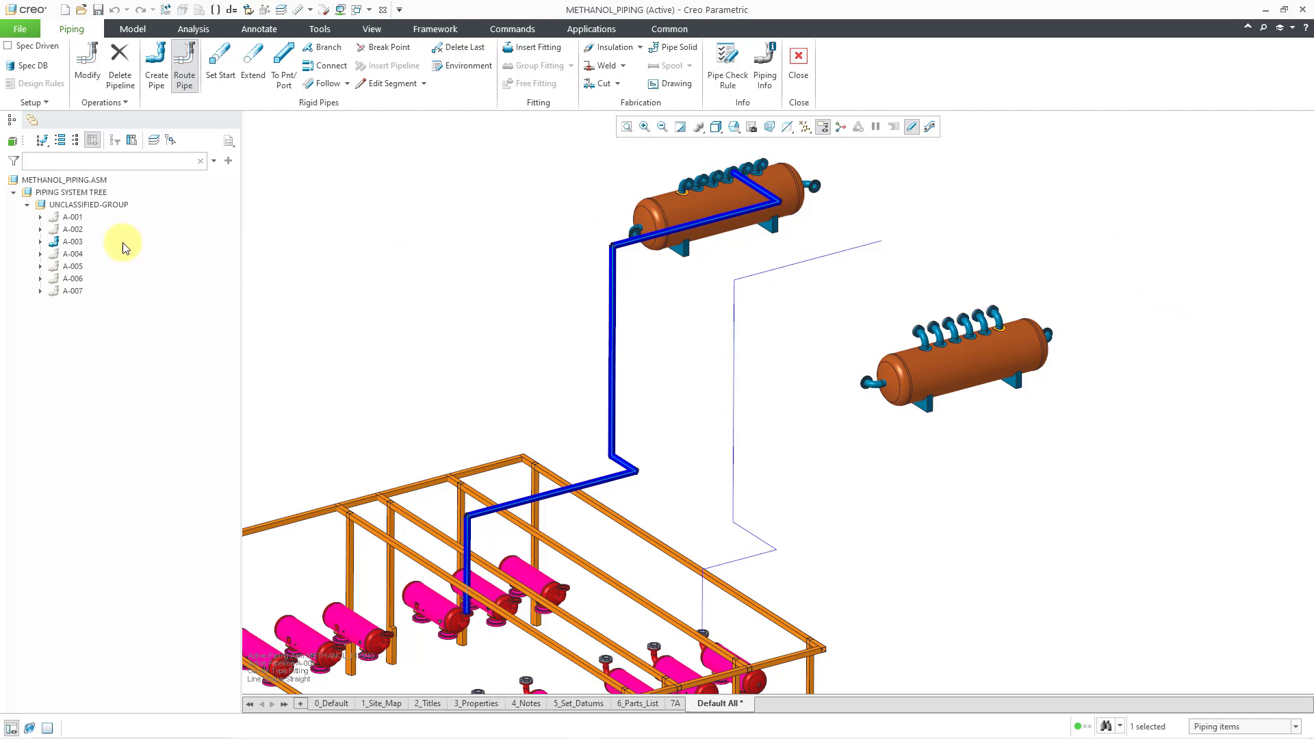
- Hide pipeline A-003, show pipeline A-005, and begin pipe routing
left_click(76, 242)
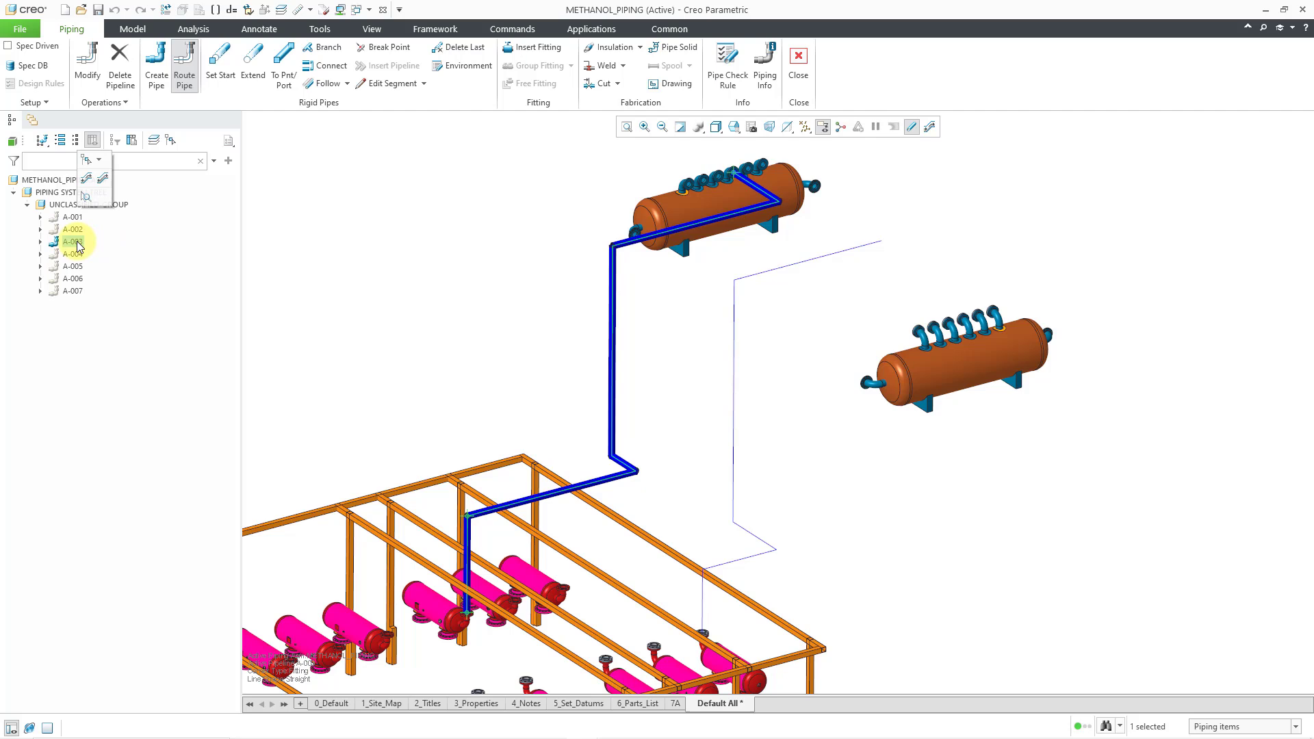
right_click(78, 245)
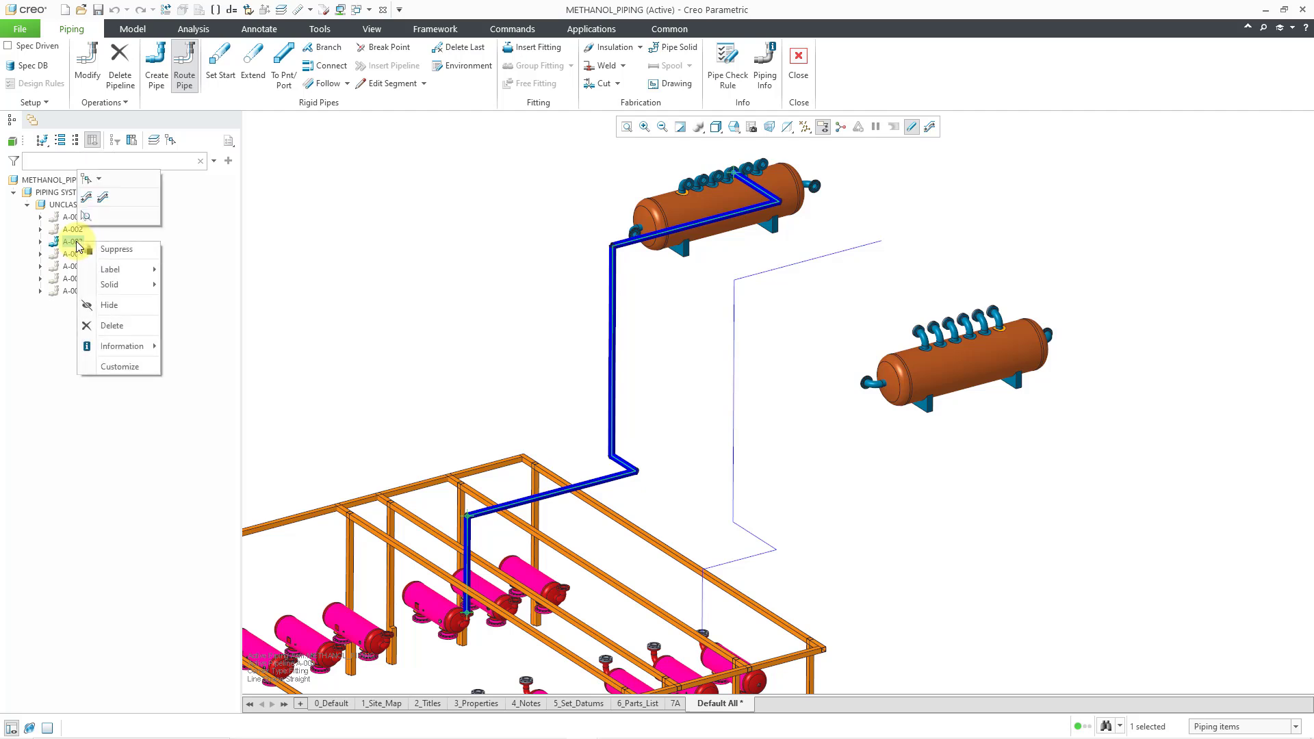
left_click(105, 304)
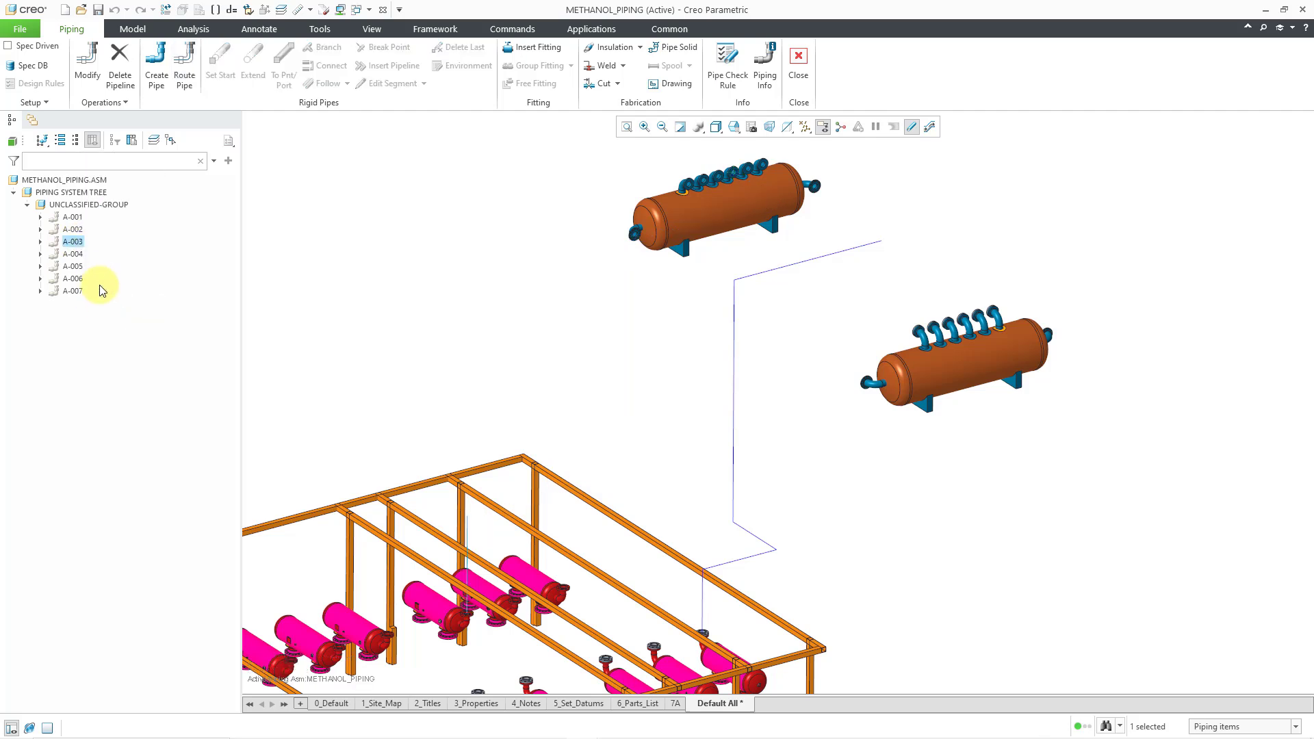
left_click(78, 268)
right_click(76, 268)
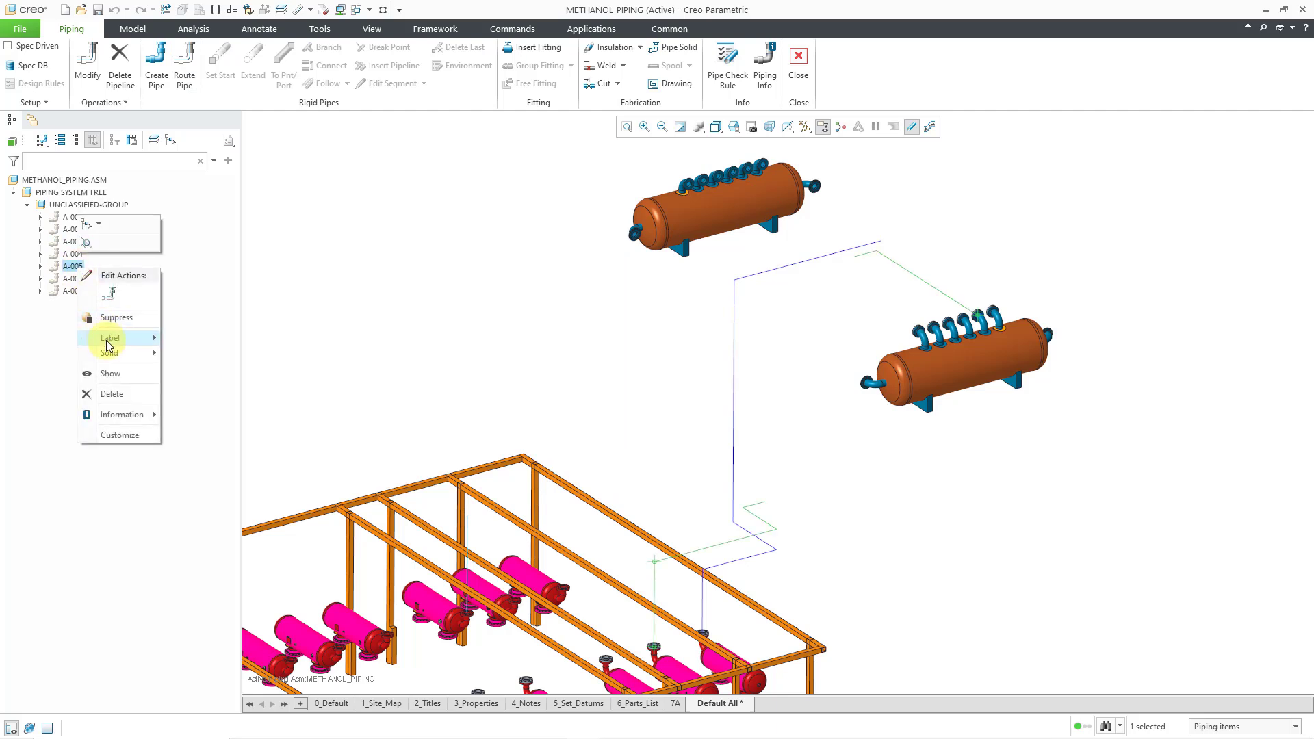
left_click(108, 374)
left_click(521, 327)
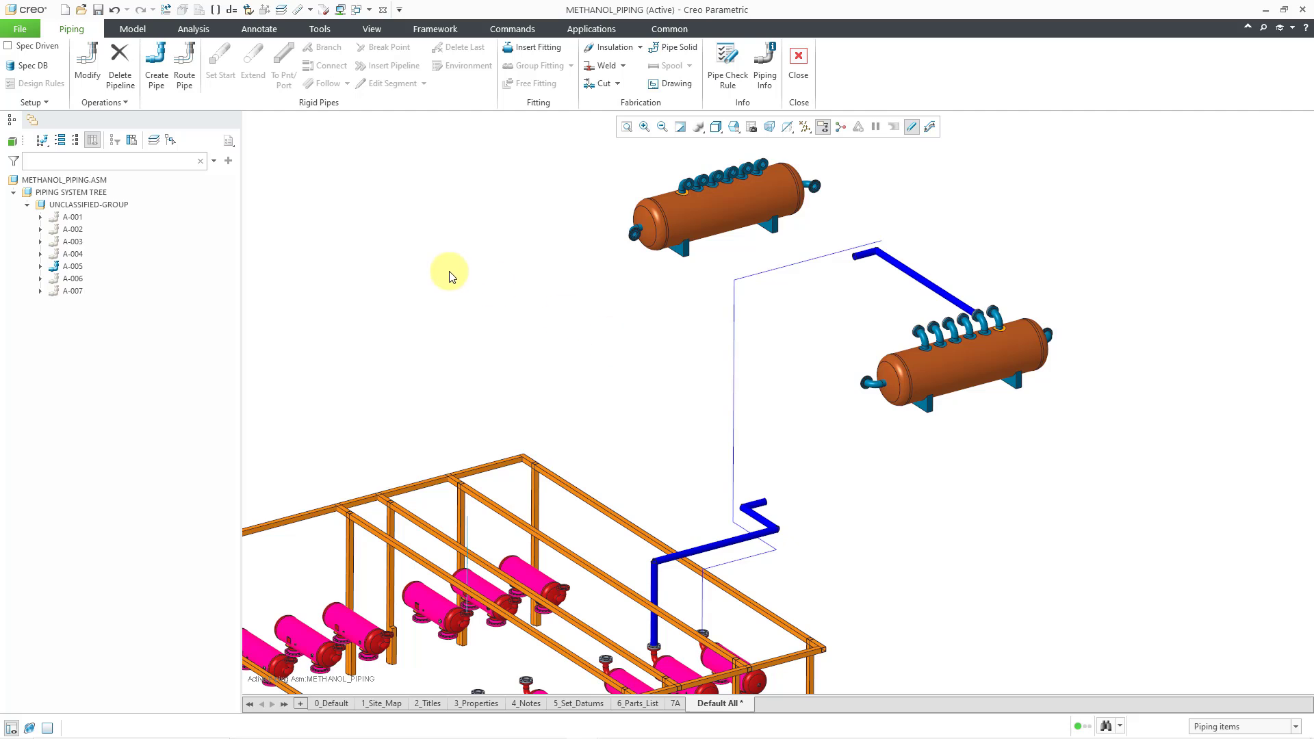
left_click(179, 85)
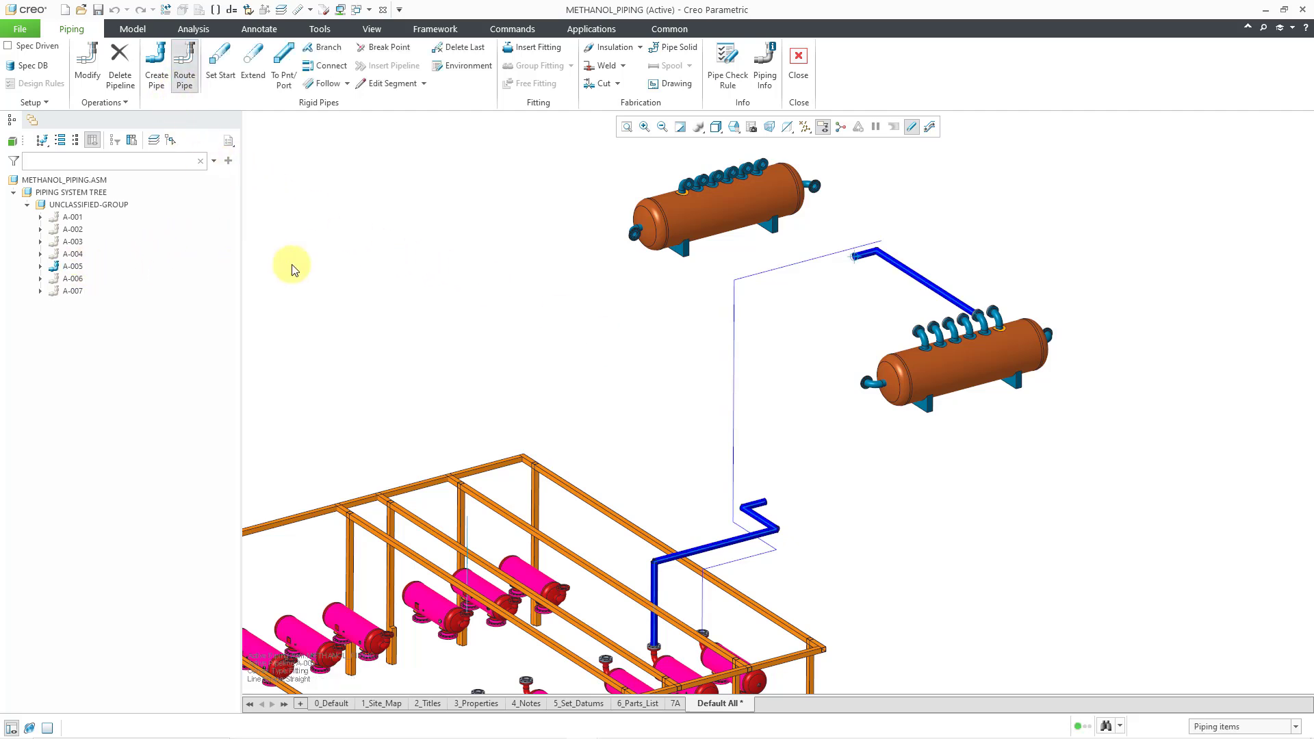
- Set the Piping Environment corner type to Bend
left_click(479, 65)
left_click(1247, 156)
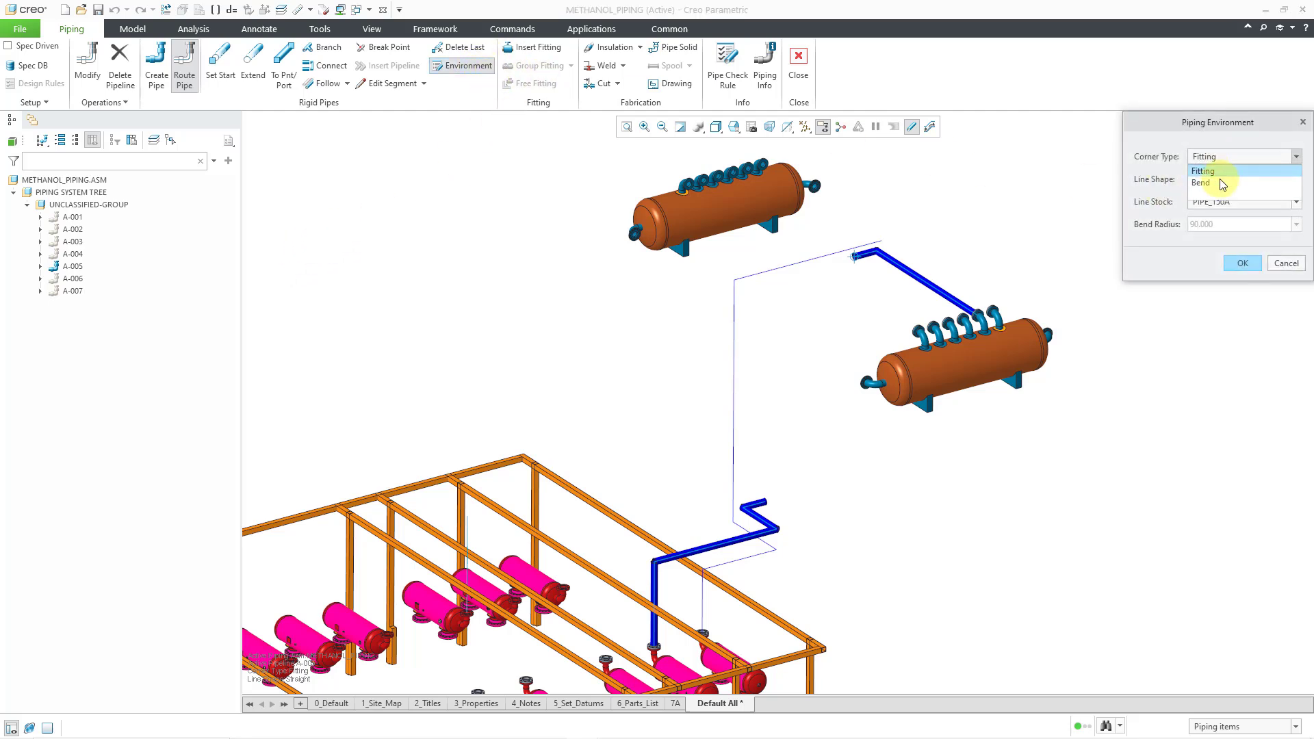
left_click(1218, 182)
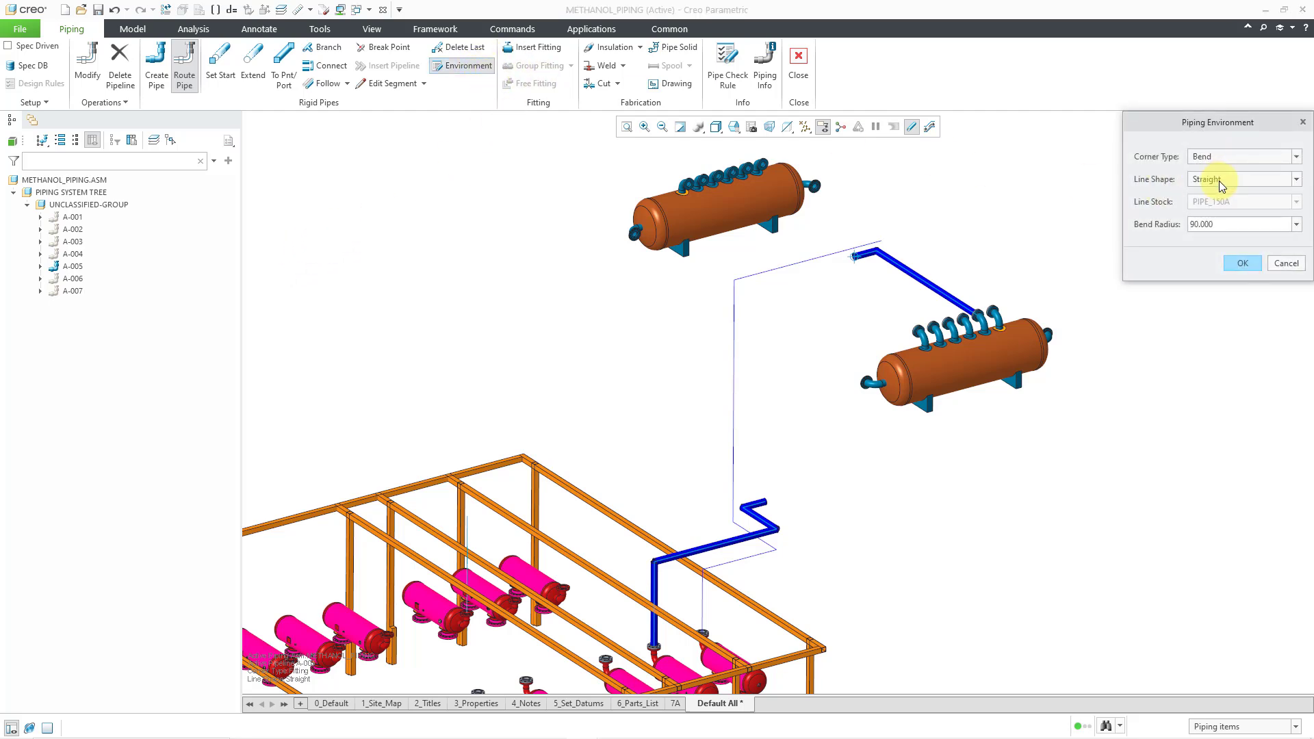
left_click(1241, 263)
scroll(896, 280, "up", 3)
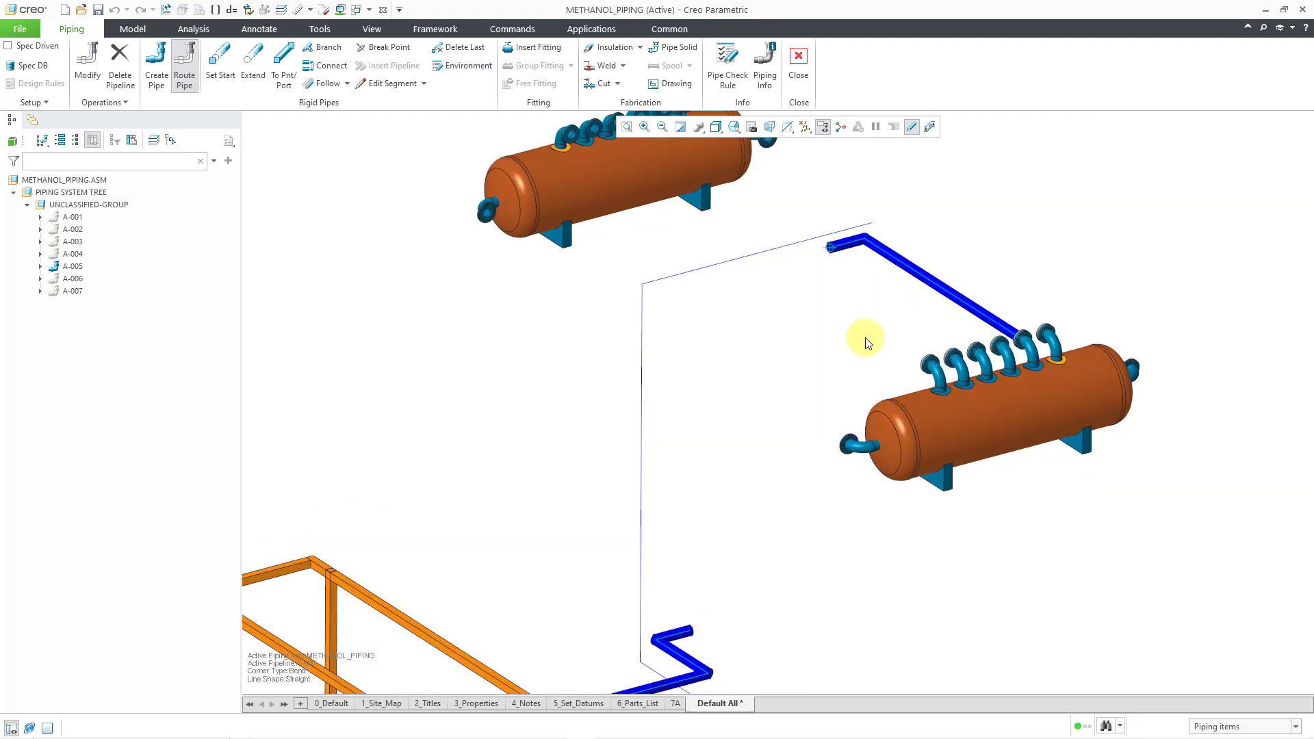
- Connect A-005's two open ends and set the upper offset Length 1 to 1000
left_click(327, 65)
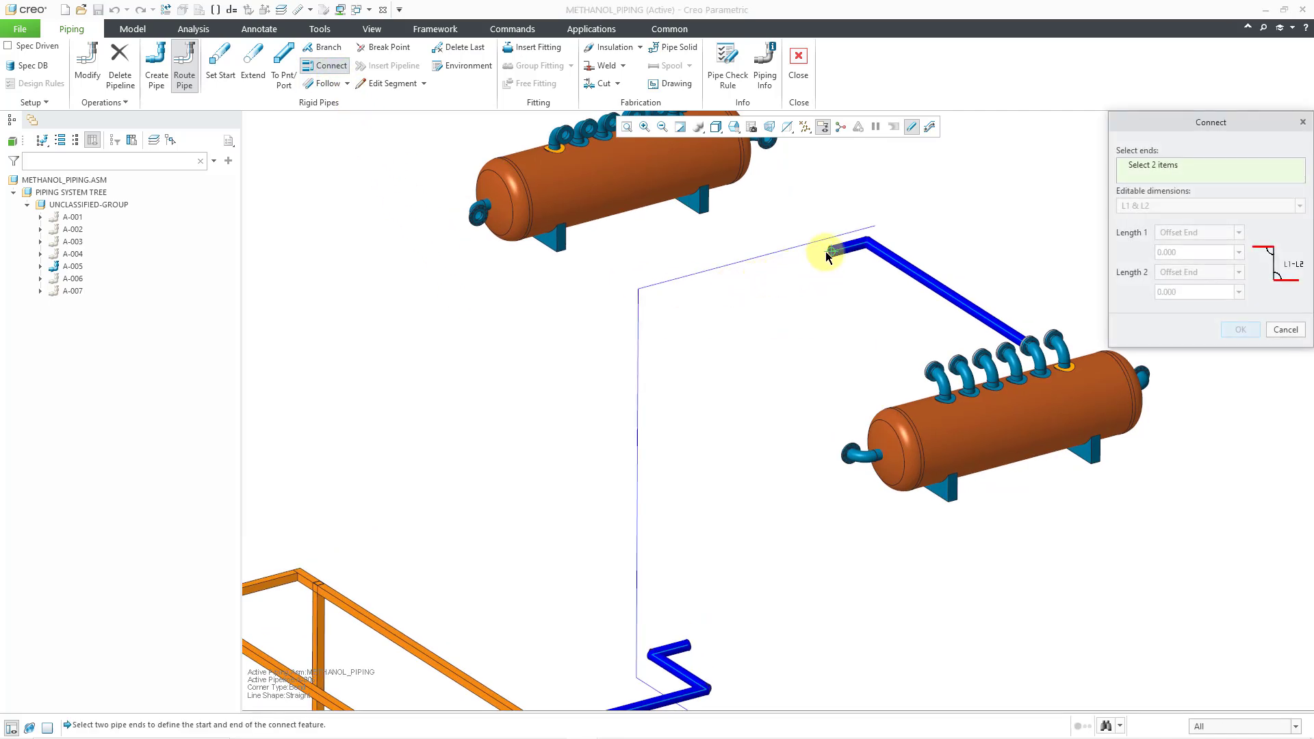
left_click(829, 251)
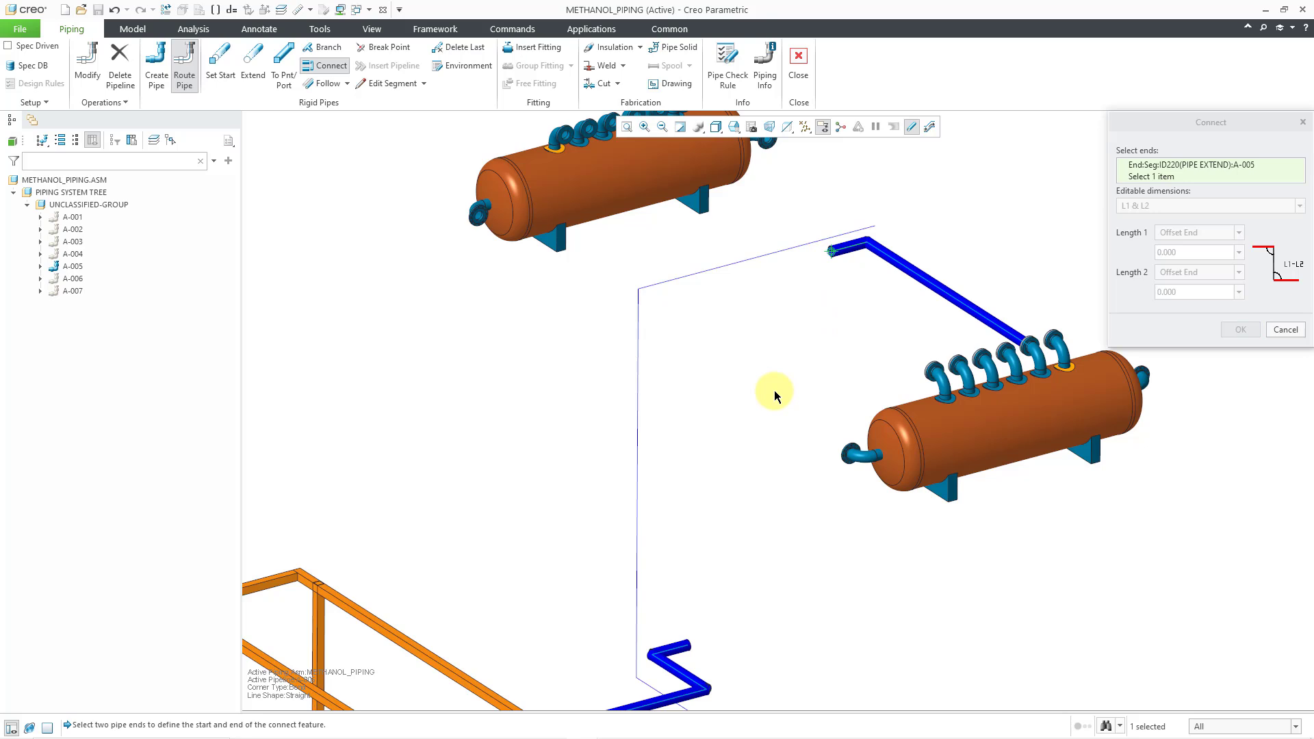
left_click(690, 646)
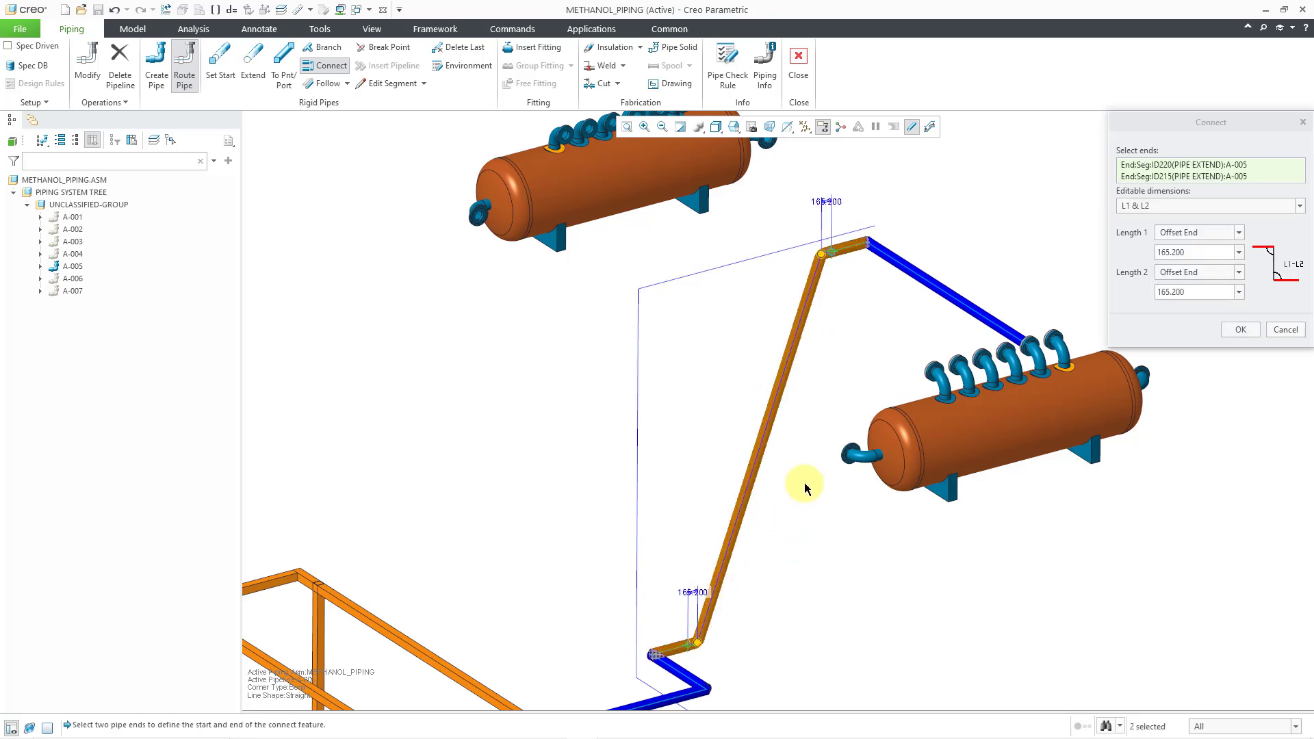
scroll(846, 236, "down", 4)
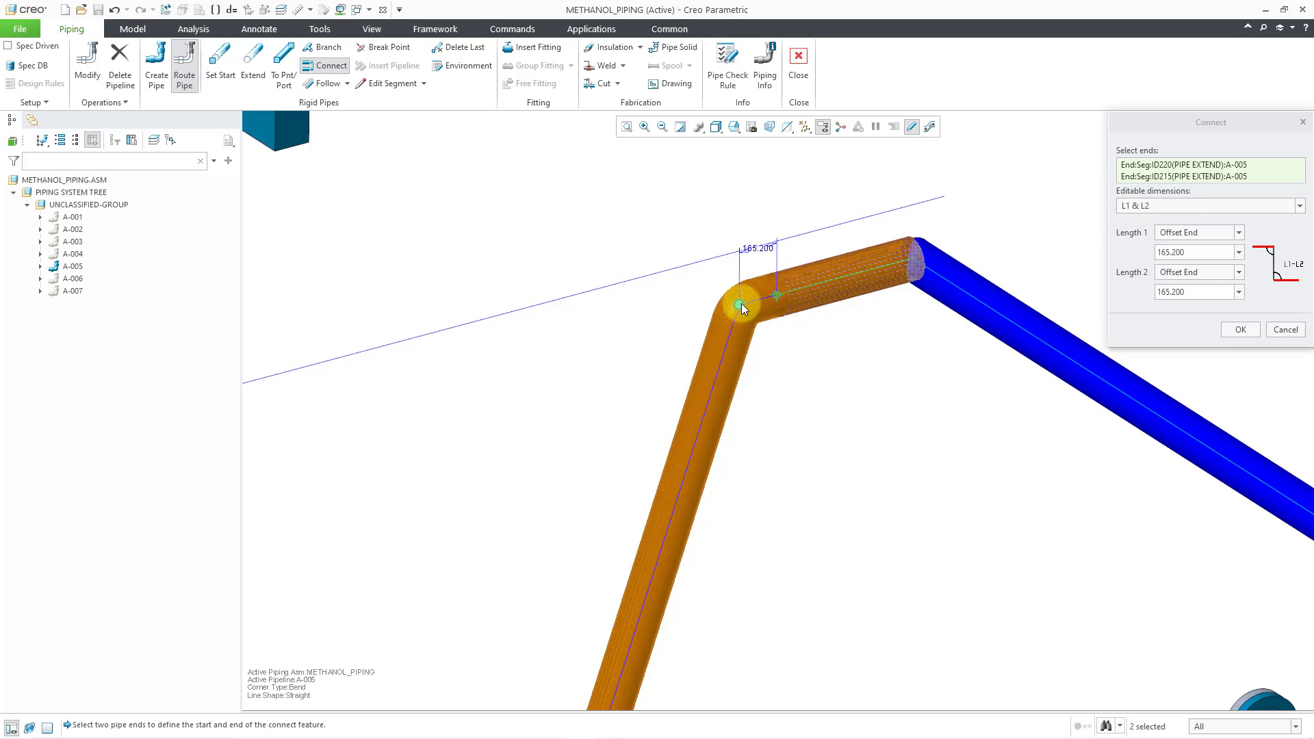
left_click_drag(725, 313, 611, 338)
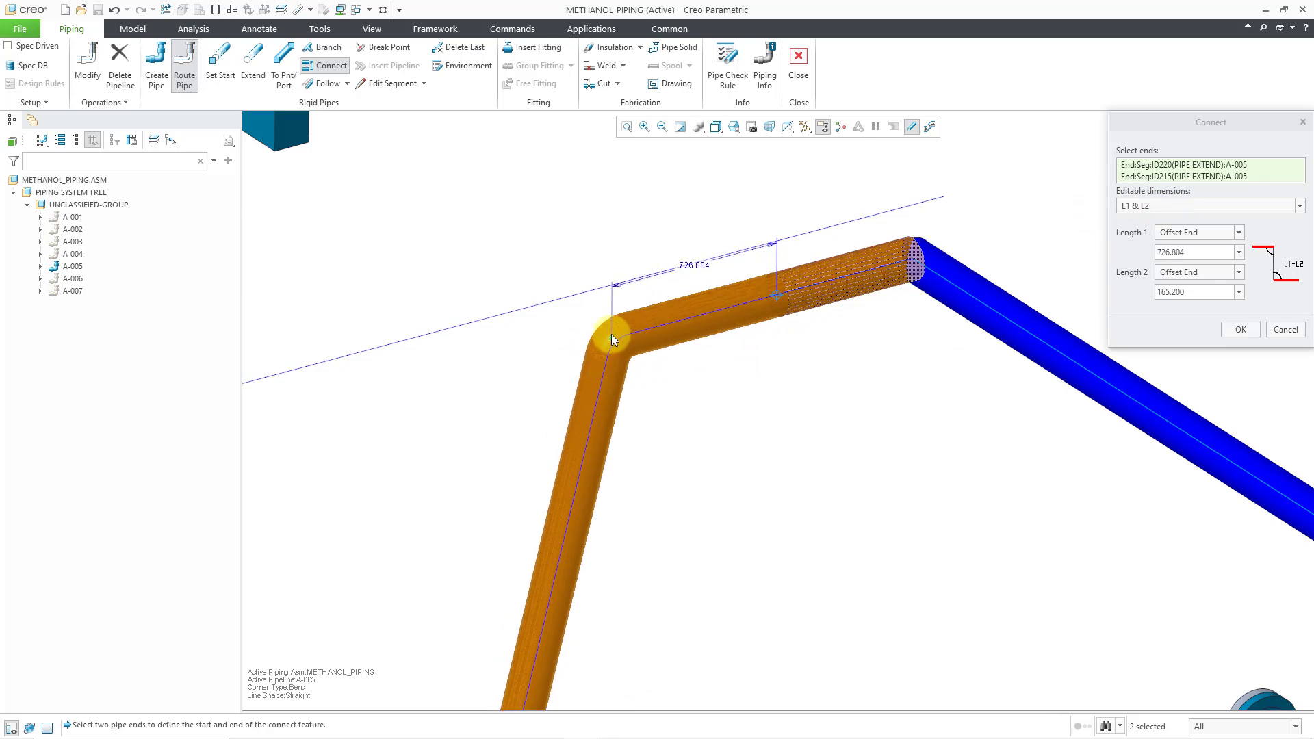
double_click(695, 270)
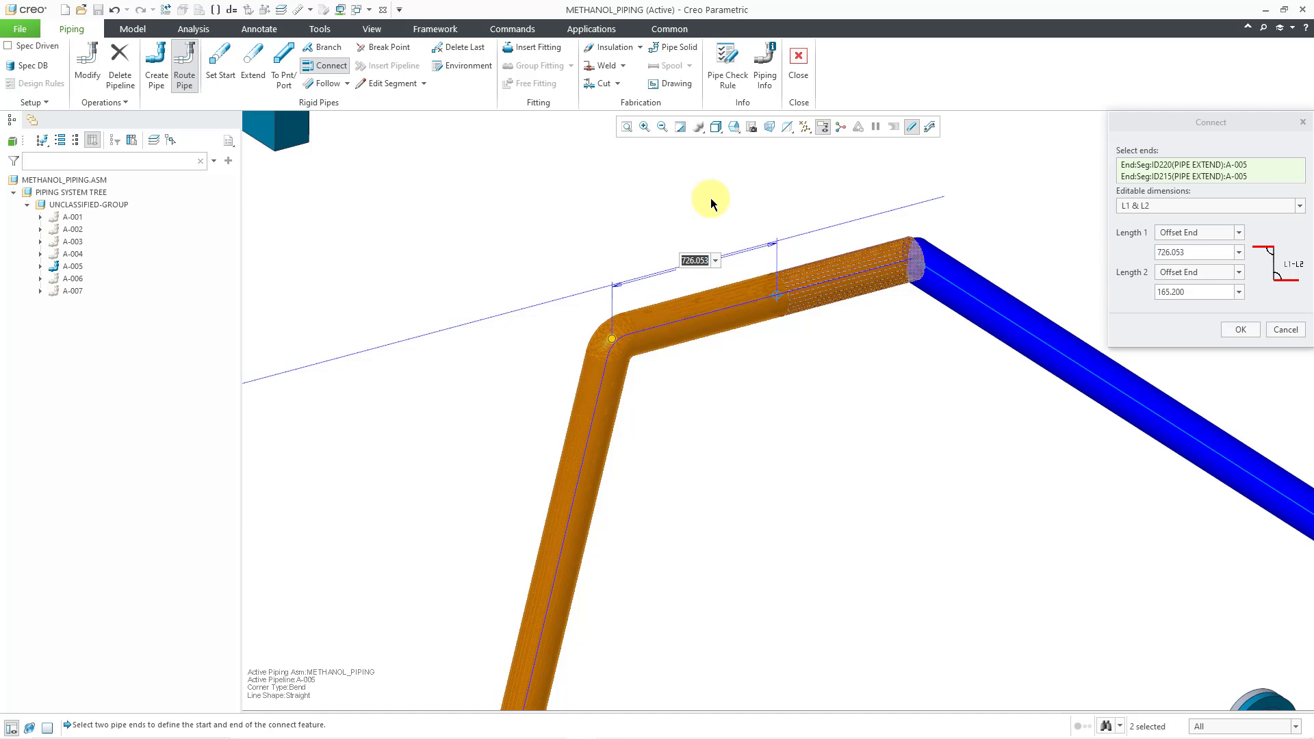
type("1000")
key("Return")
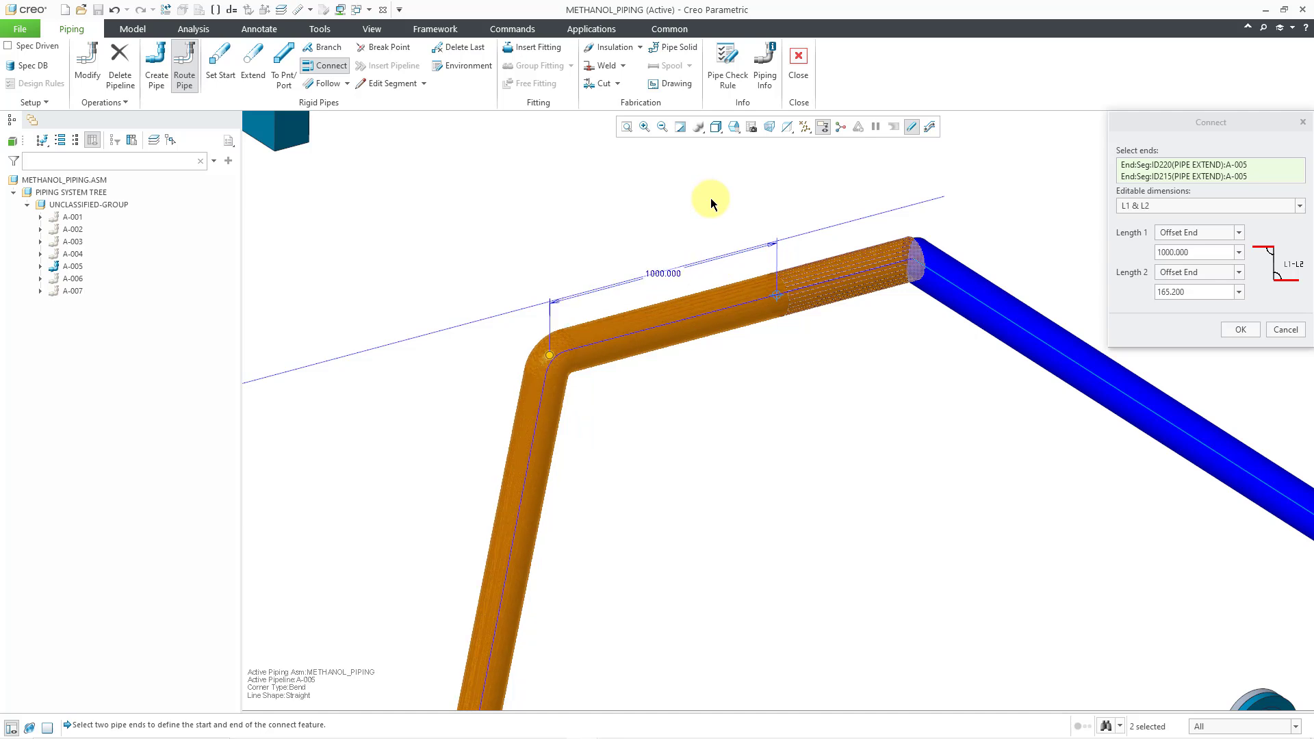
- Set the lower offset Length 2 of the connect pipe to 500
scroll(718, 249, "down", 5)
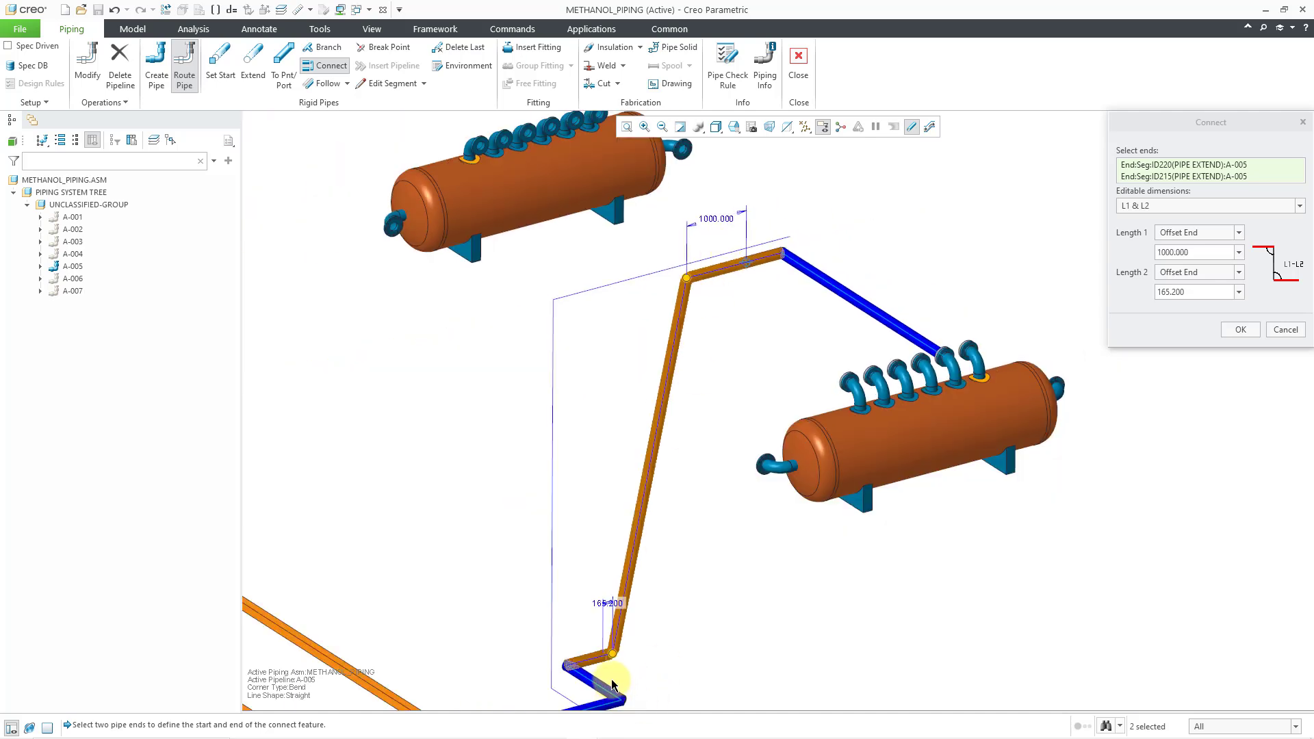
scroll(613, 684, "up", 5)
left_click_drag(616, 613, 666, 600)
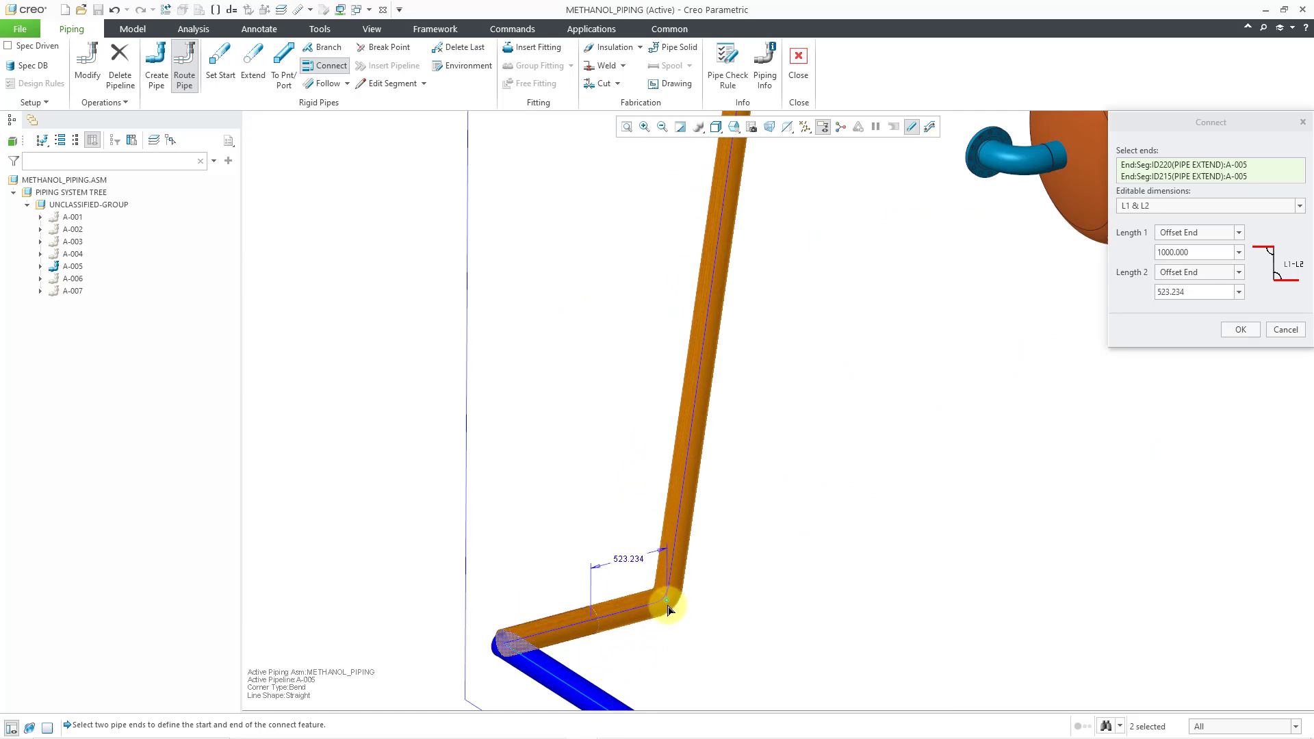
double_click(631, 561)
type("500")
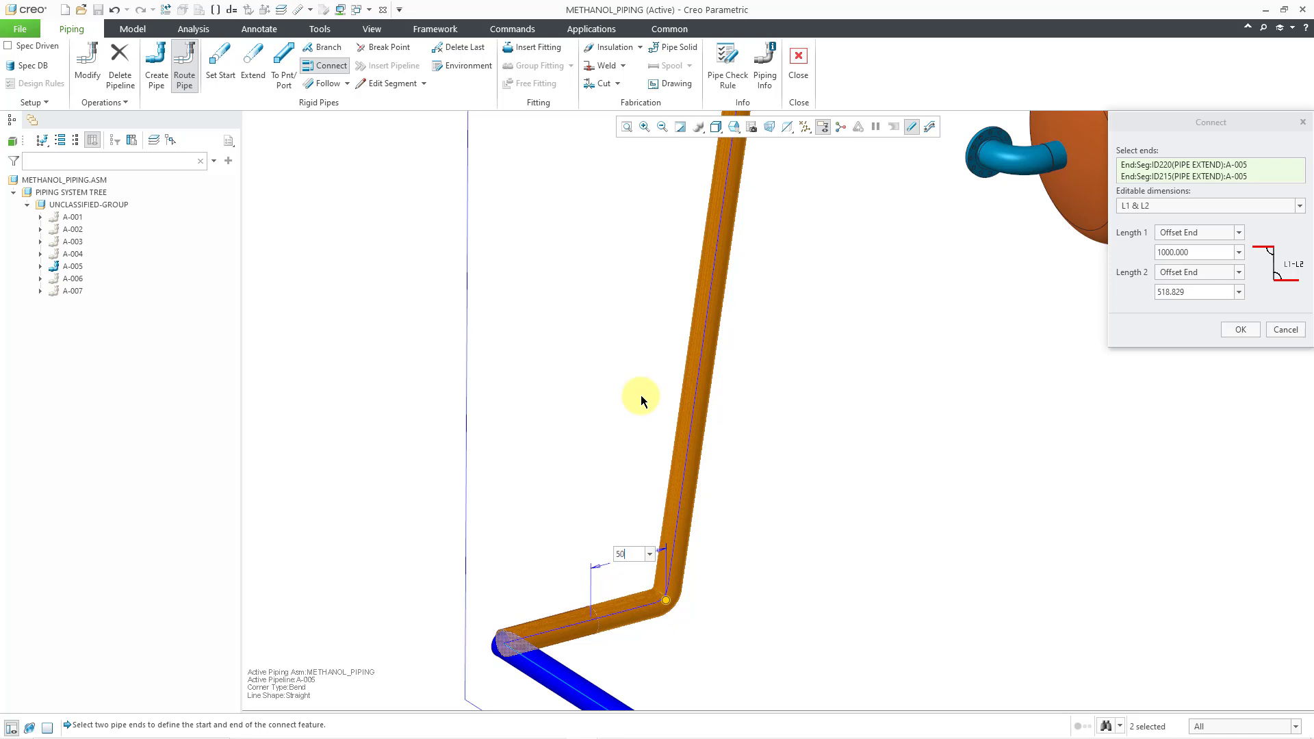
key("Return")
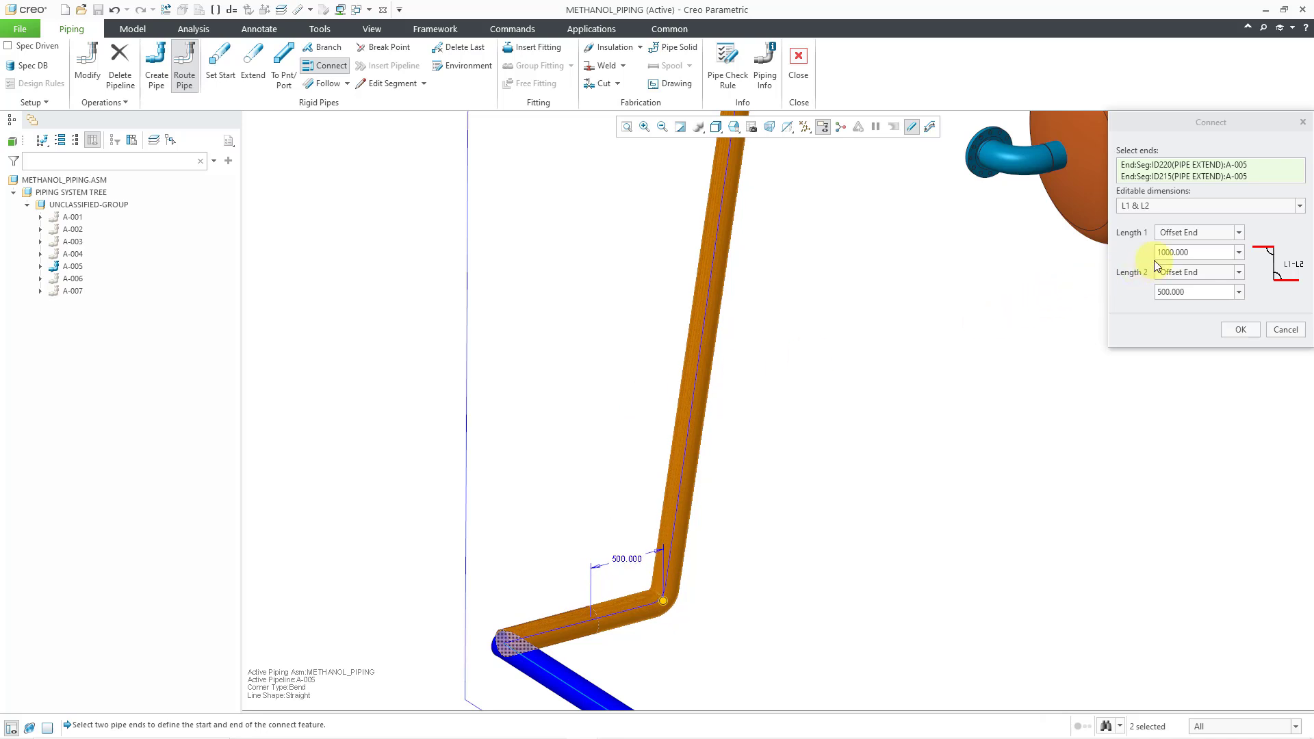
- Switch editable dimensions to L1 & A2 and set the lower bend angle to 105°
left_click(1178, 209)
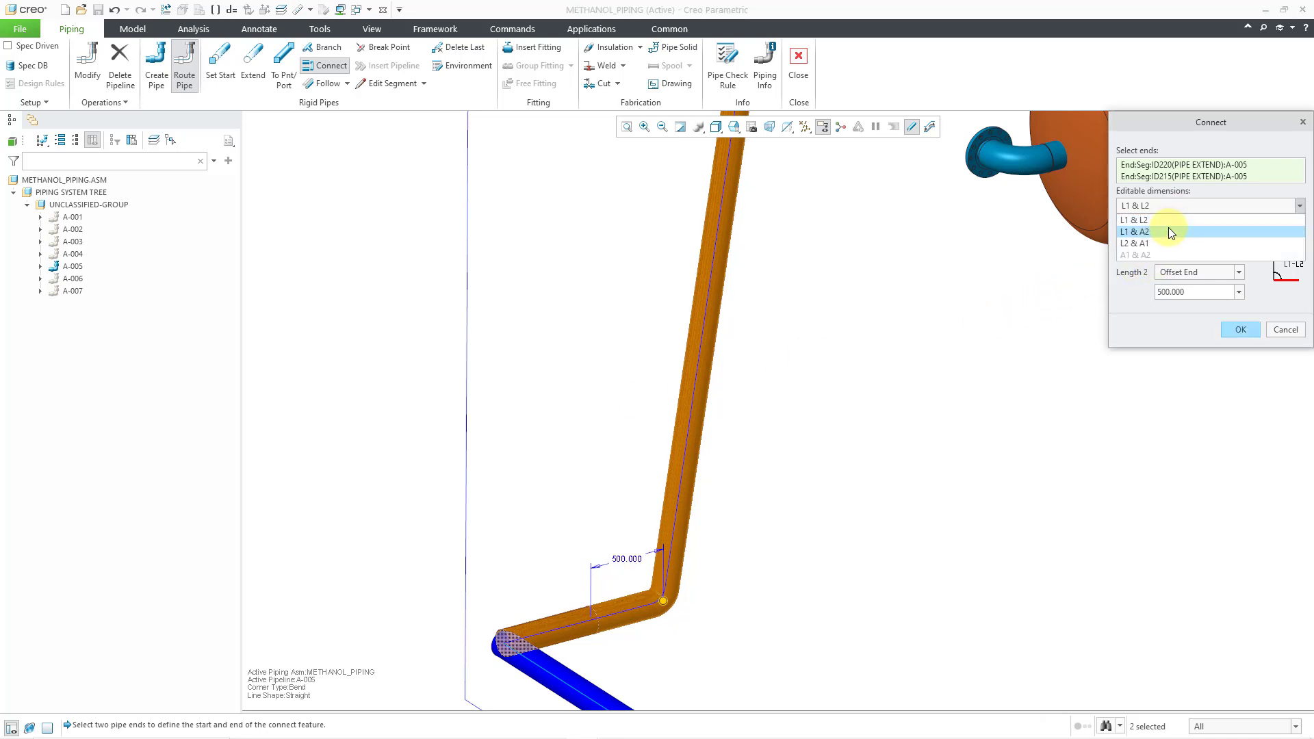
left_click(1168, 230)
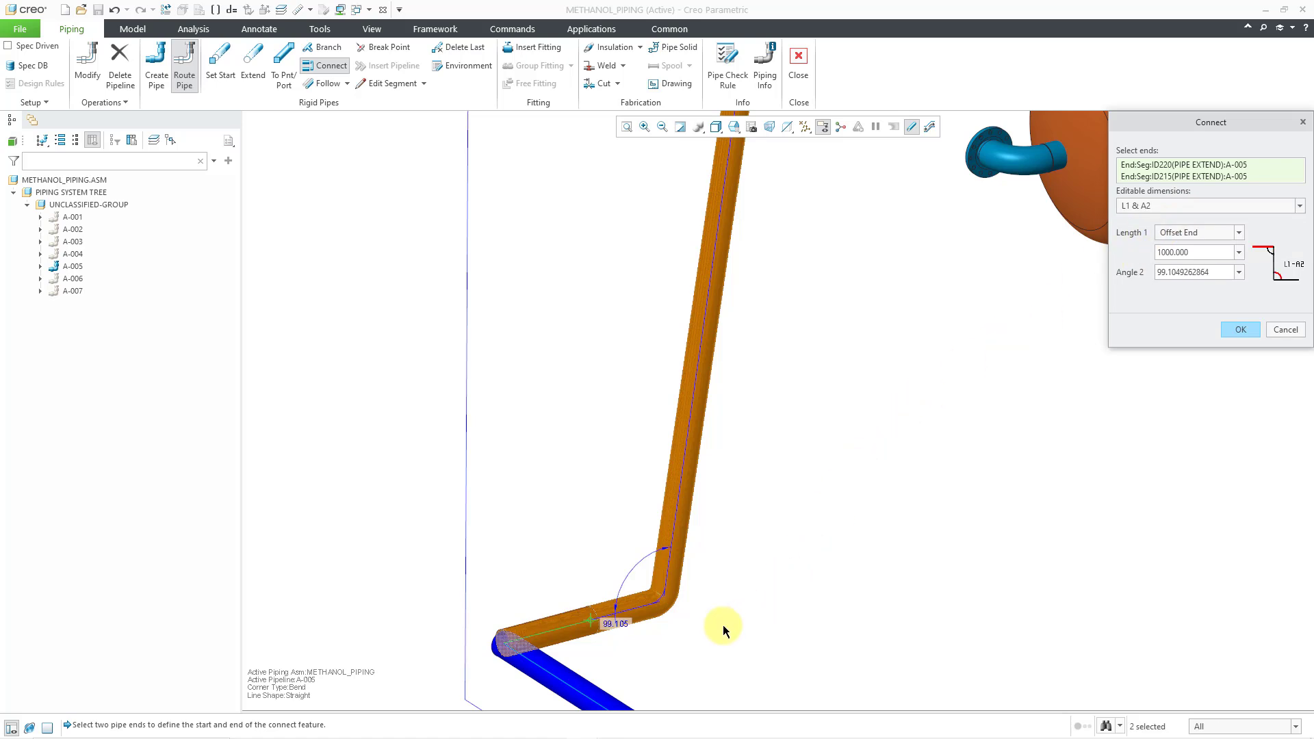
double_click(620, 623)
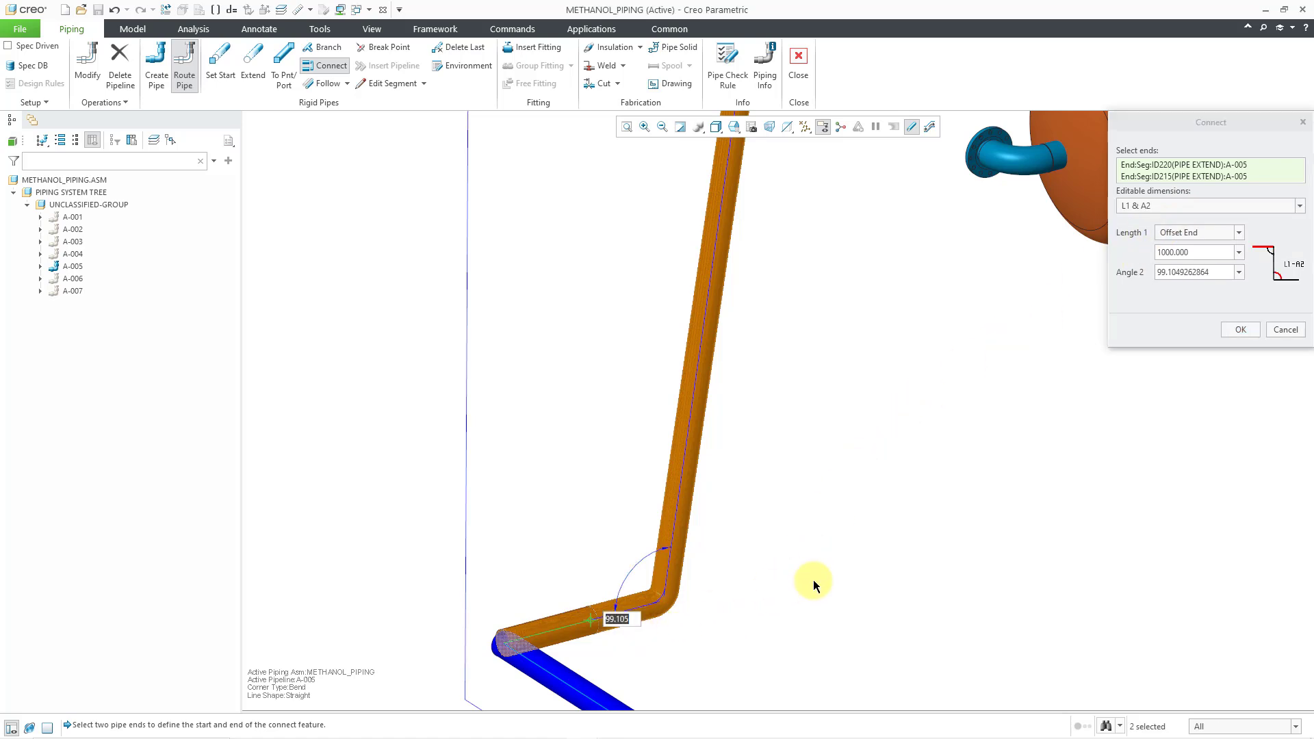
type("105")
key("Return")
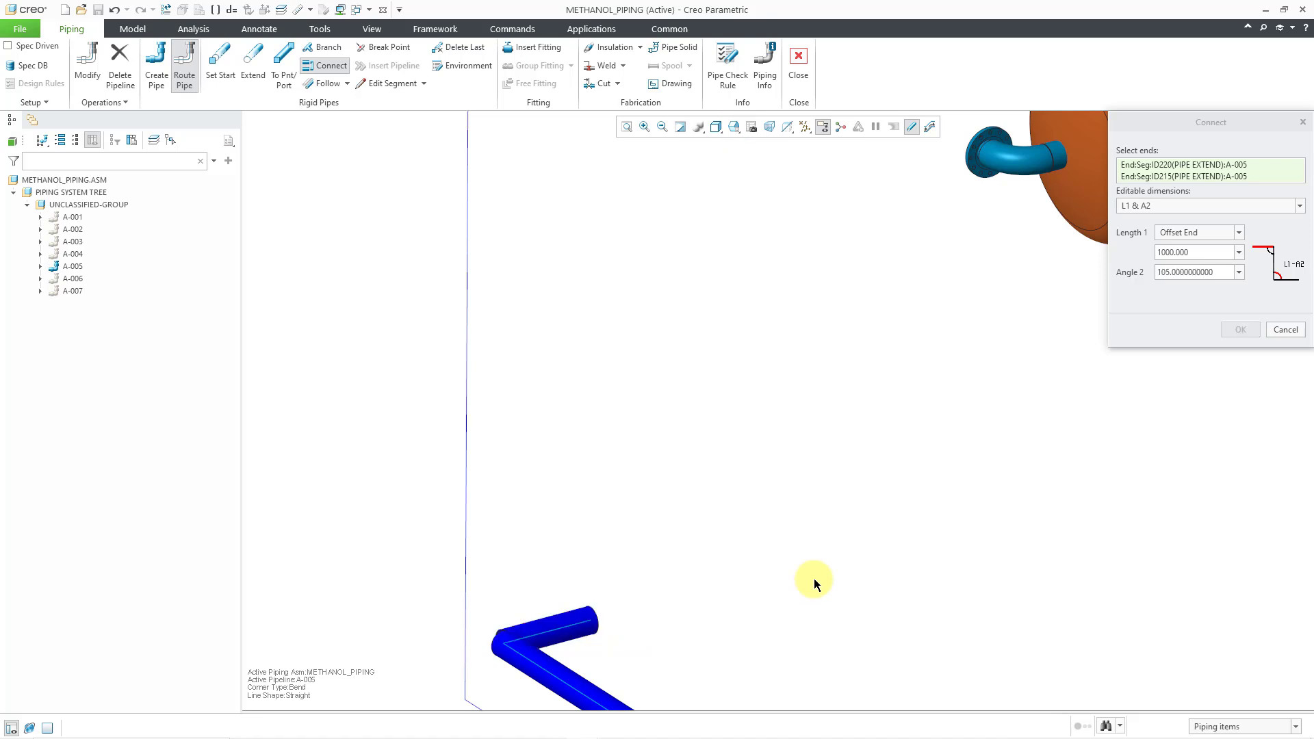
- Keep Length 1 at 1000, set Angle 2 to 100, and accept the connect pipe
left_click(1199, 251)
double_click(1199, 251)
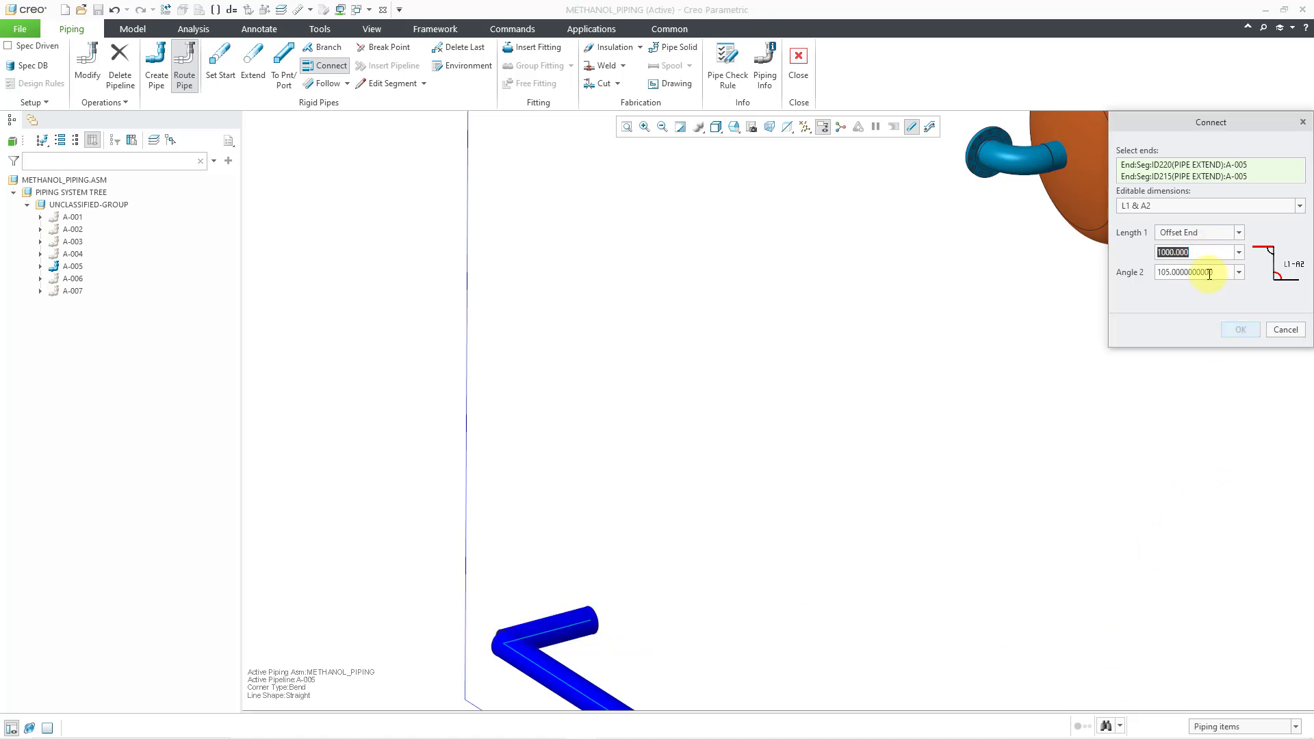
left_click(1209, 273)
double_click(1195, 273)
type("1")
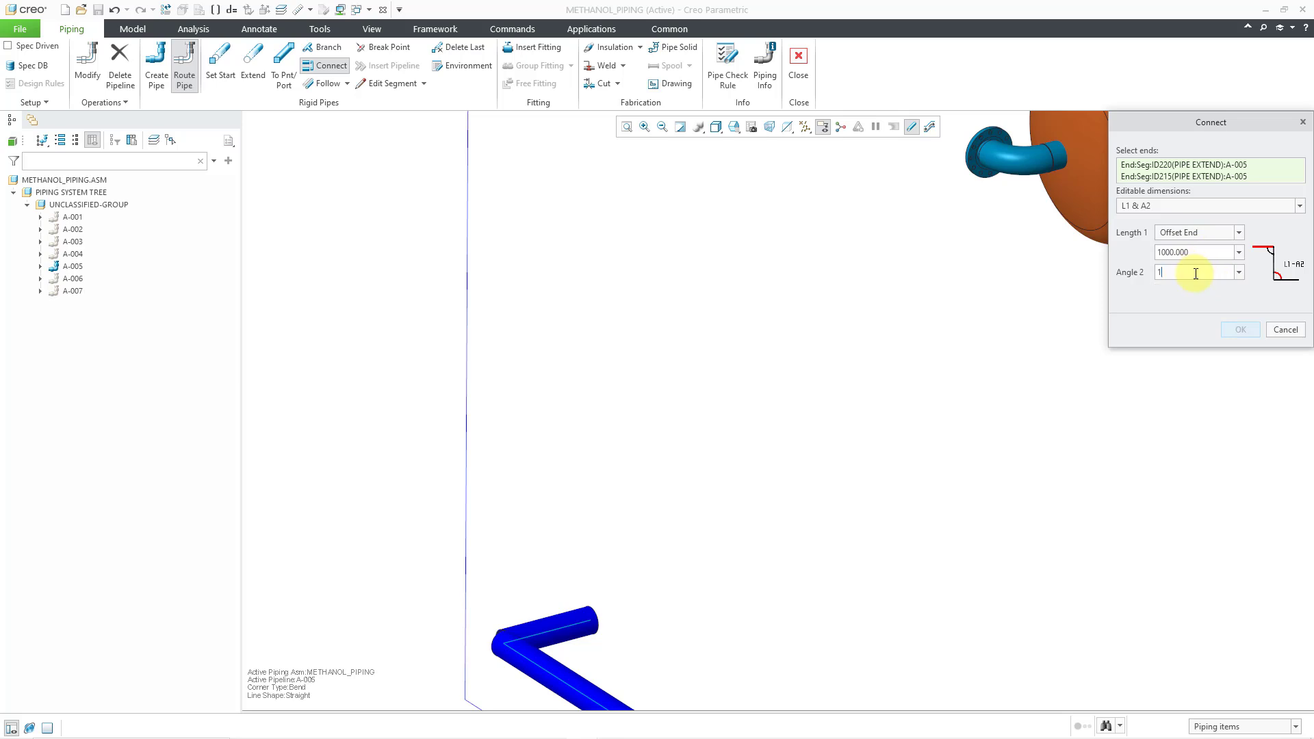
type("00")
key("Return")
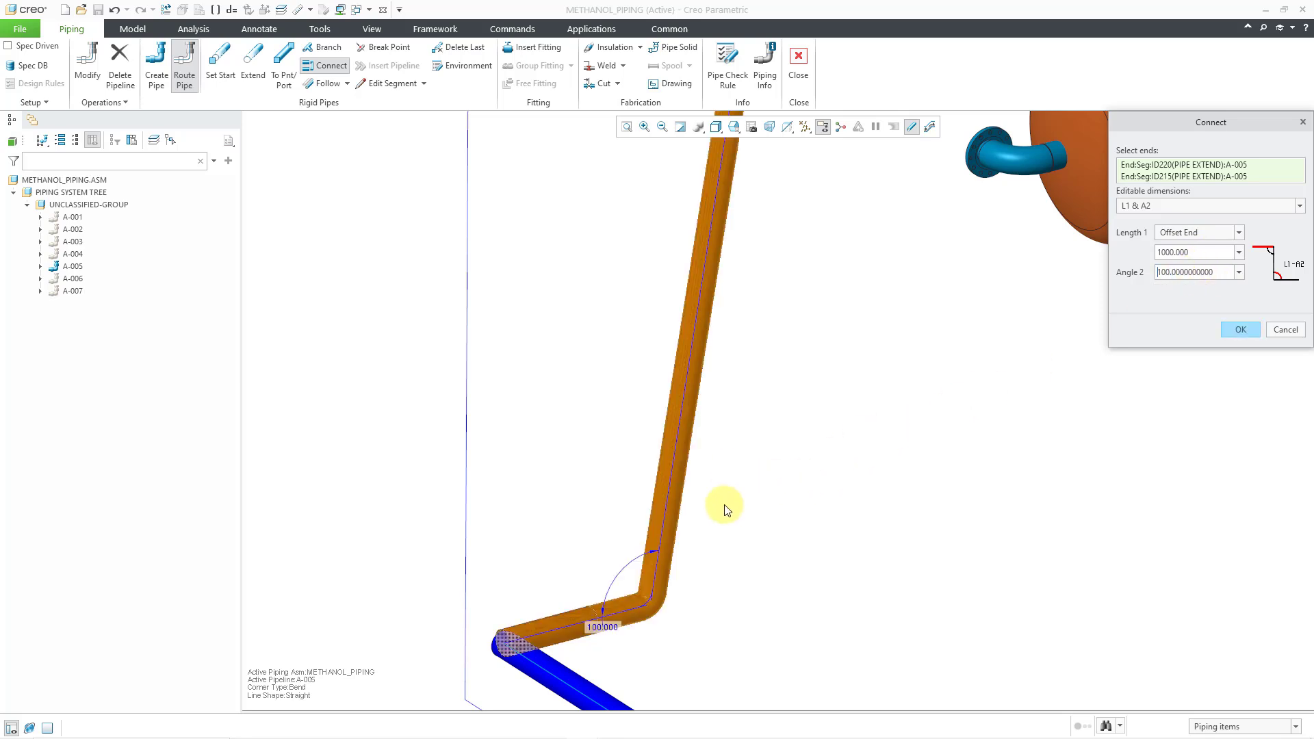
scroll(640, 569, "down", 5)
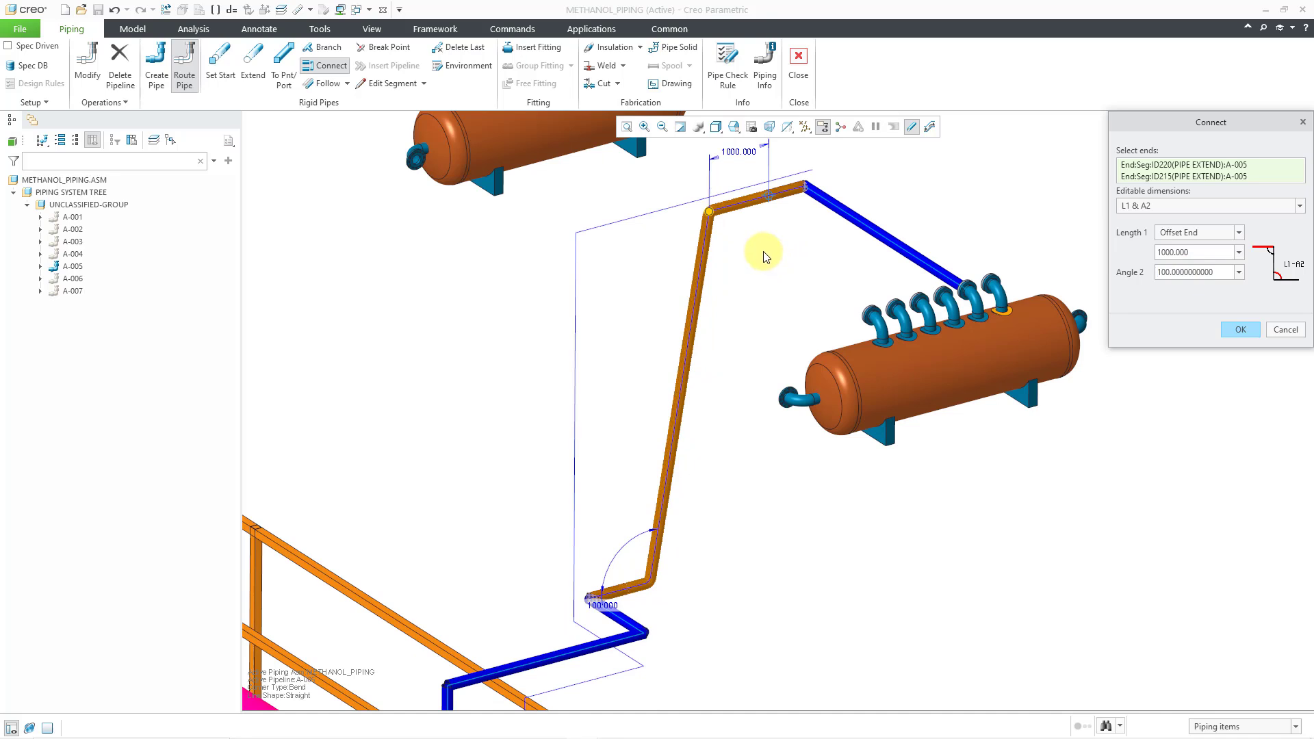
left_click(1242, 331)
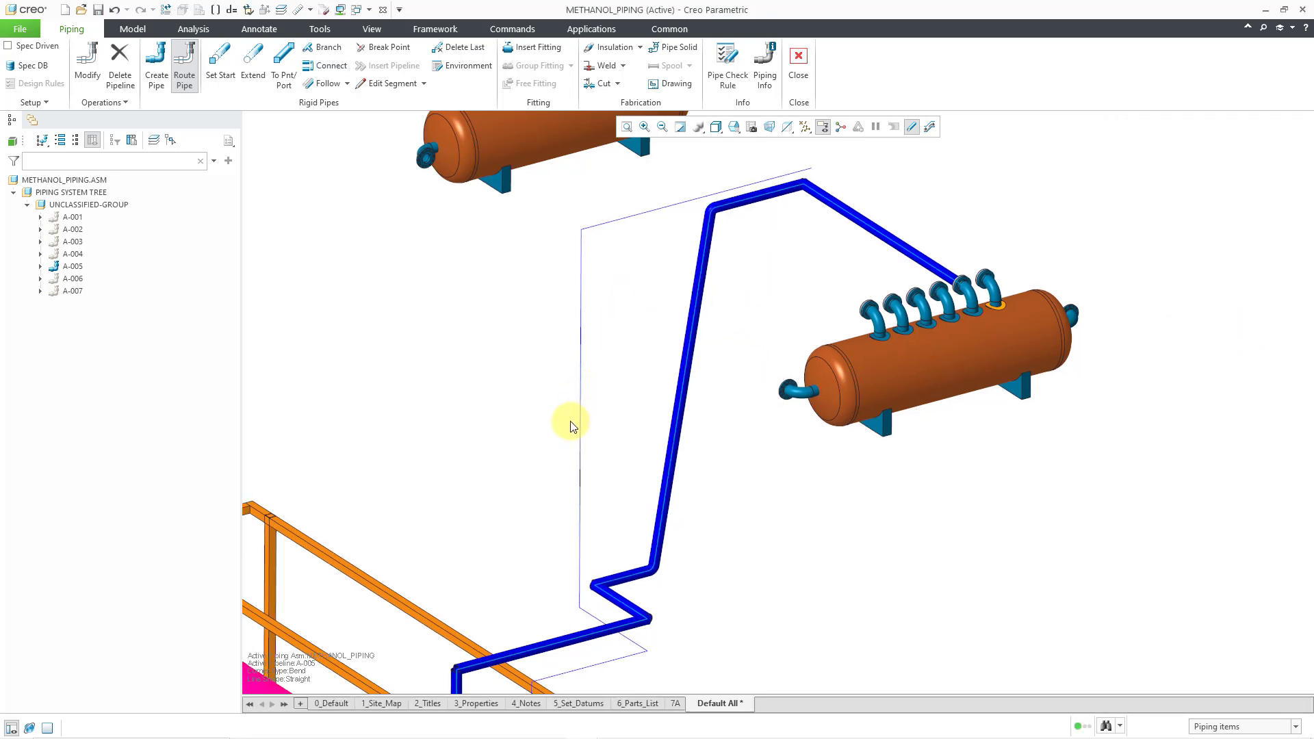
- Hide Curve 1 in METHANOL_PIPING_SKEL.PRT and switch the navigator to the Piping System Tree
left_click(587, 433)
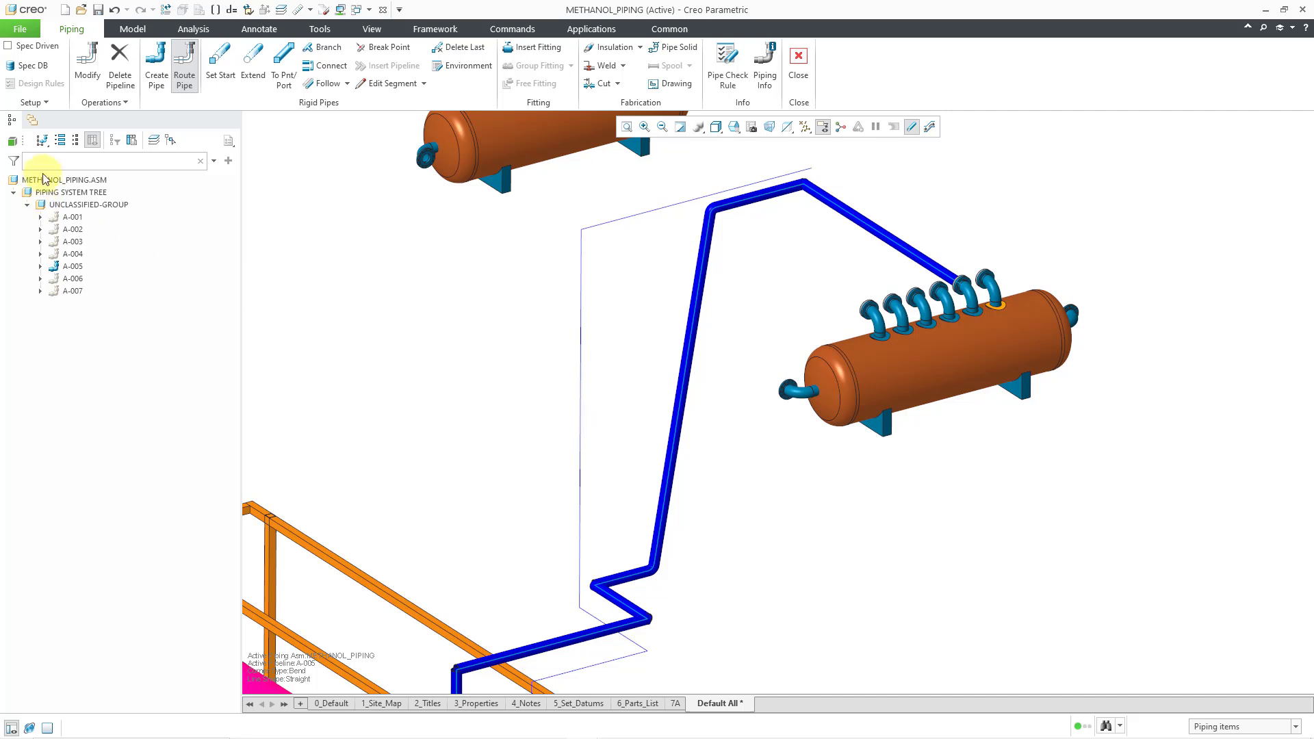
left_click(42, 140)
left_click(60, 158)
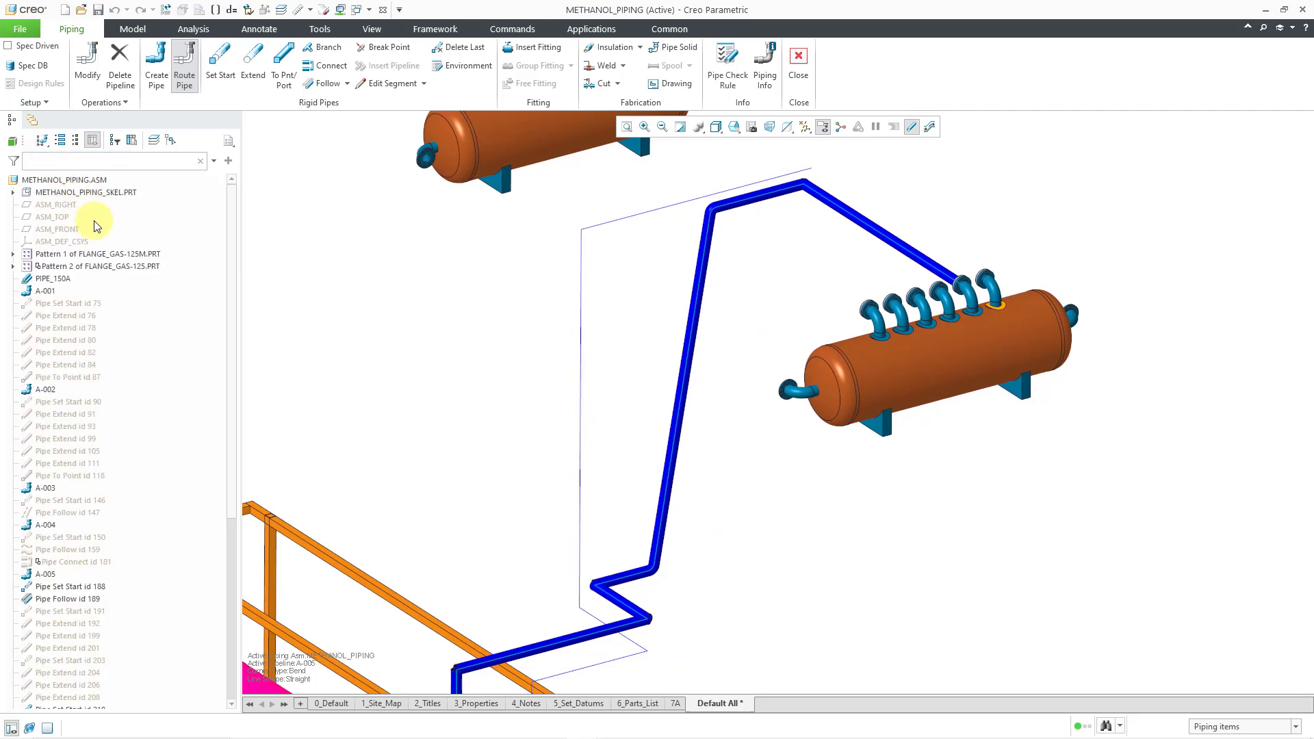
left_click(117, 194)
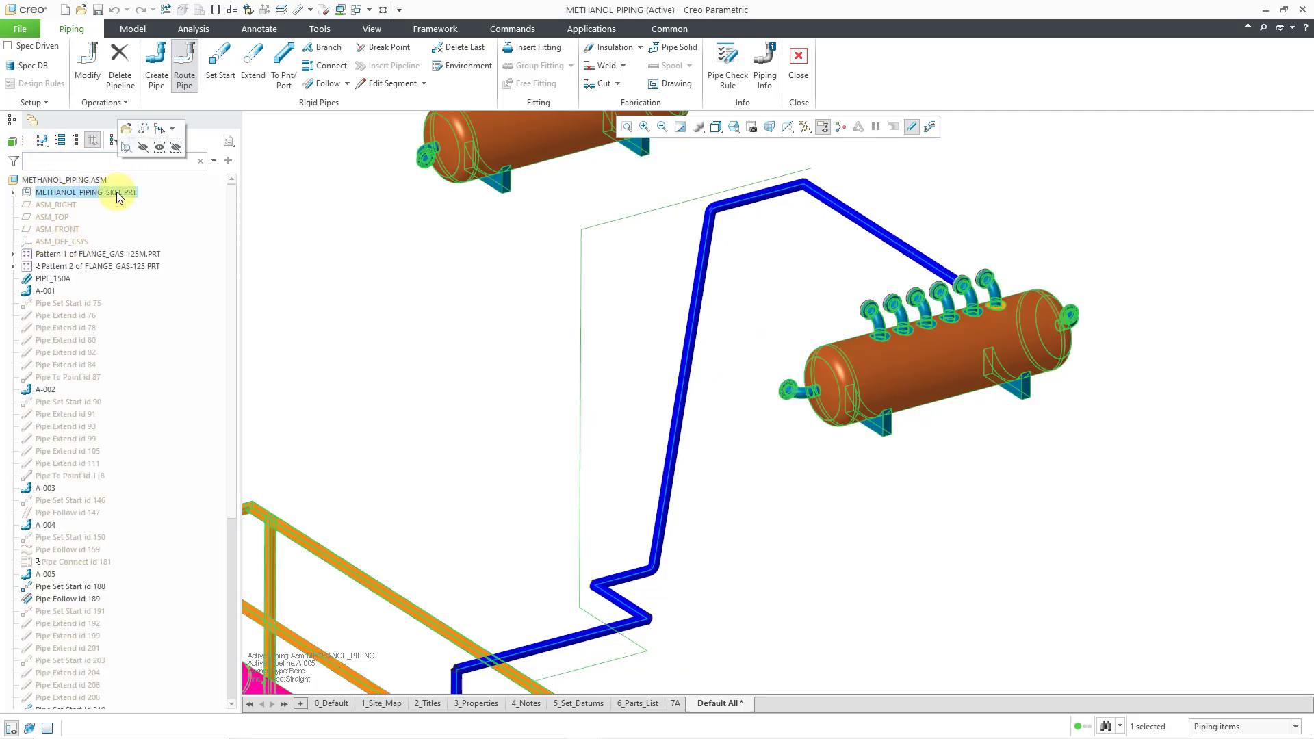
left_click(14, 193)
left_click(65, 439)
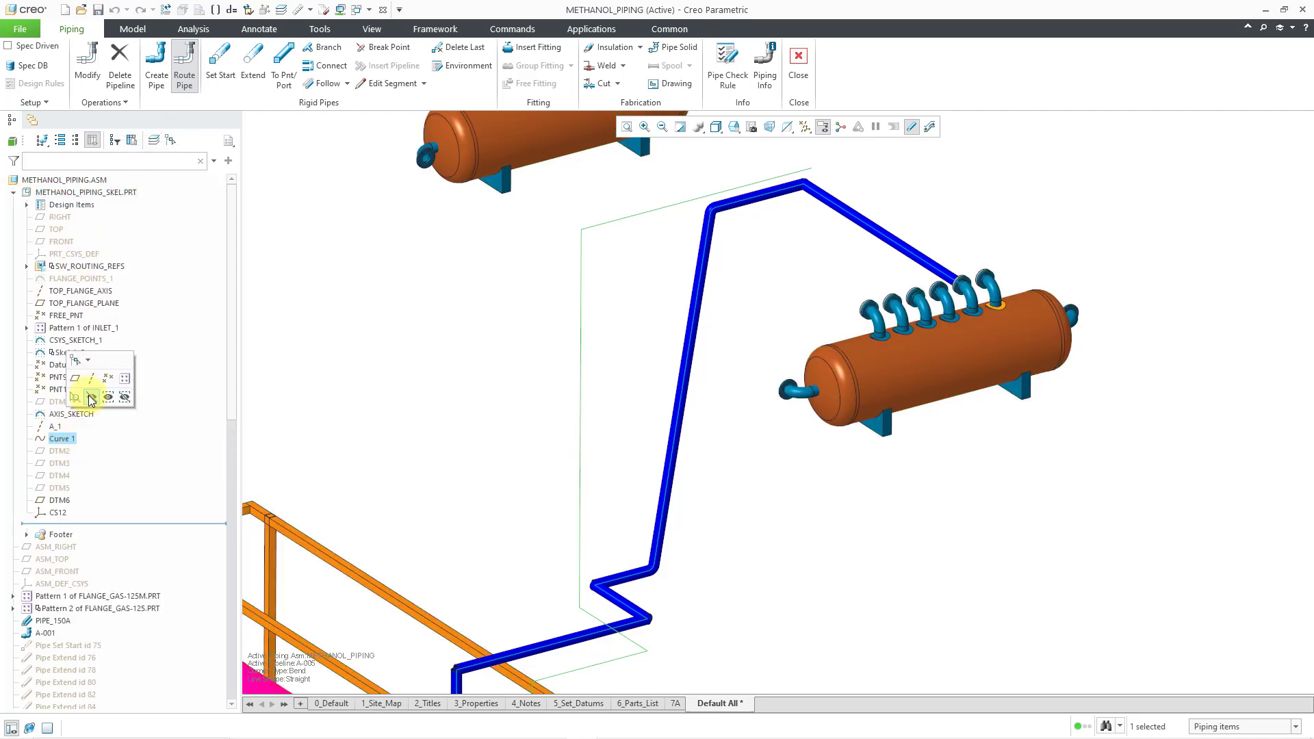
left_click(92, 398)
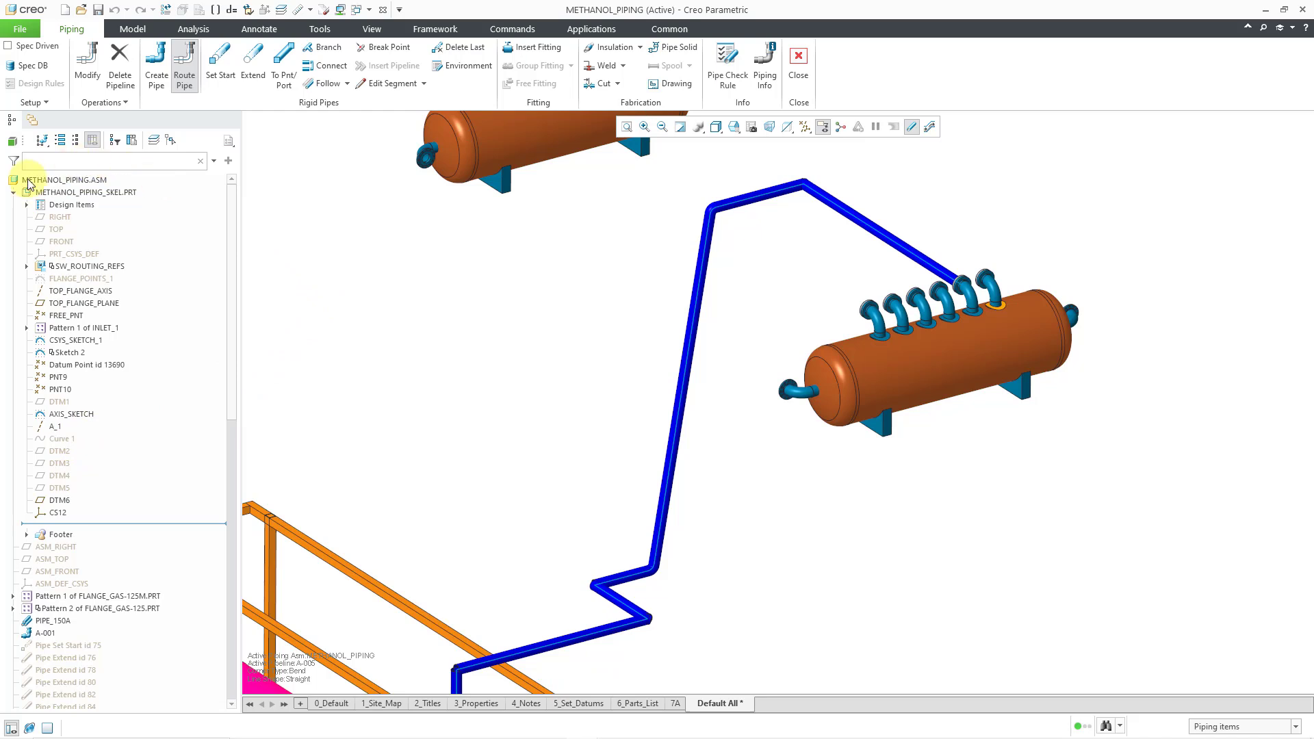
left_click(41, 142)
left_click(65, 161)
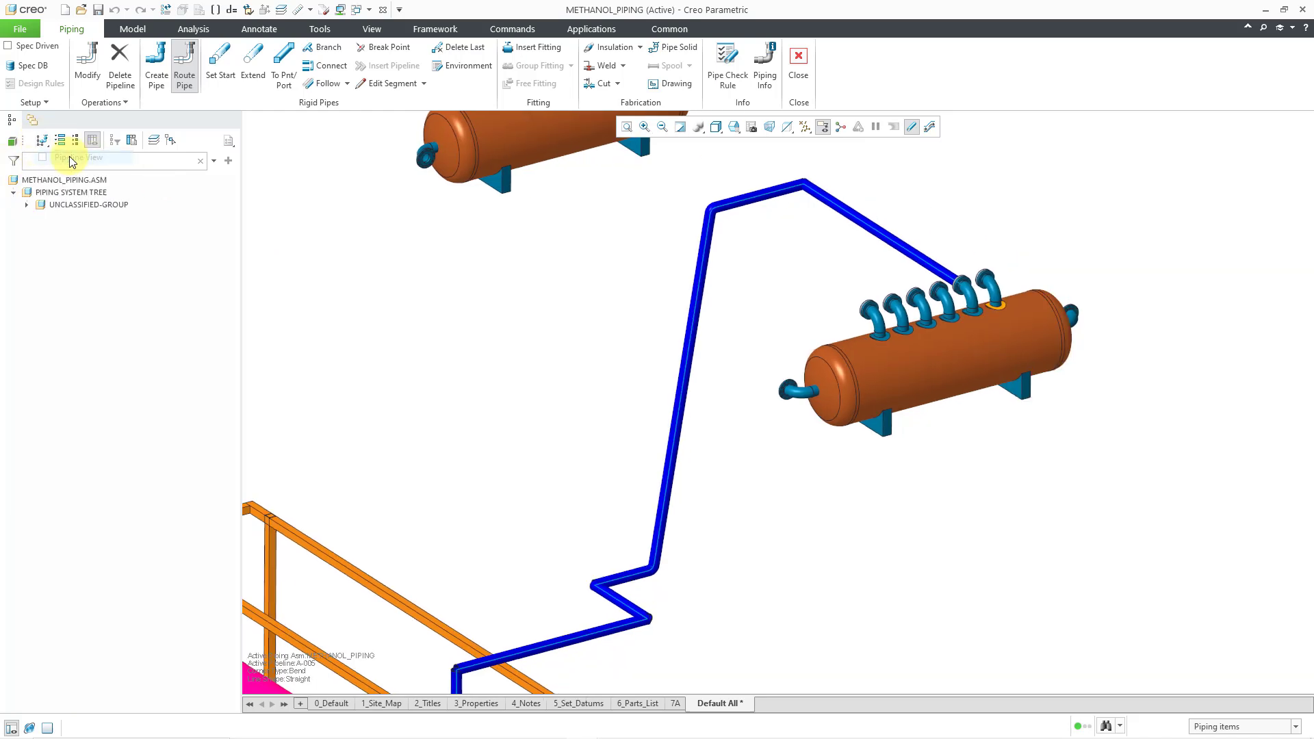
- Show pipeline A-006 and hide pipeline A-005 under UNCLASSIFIED-GROUP
left_click(27, 206)
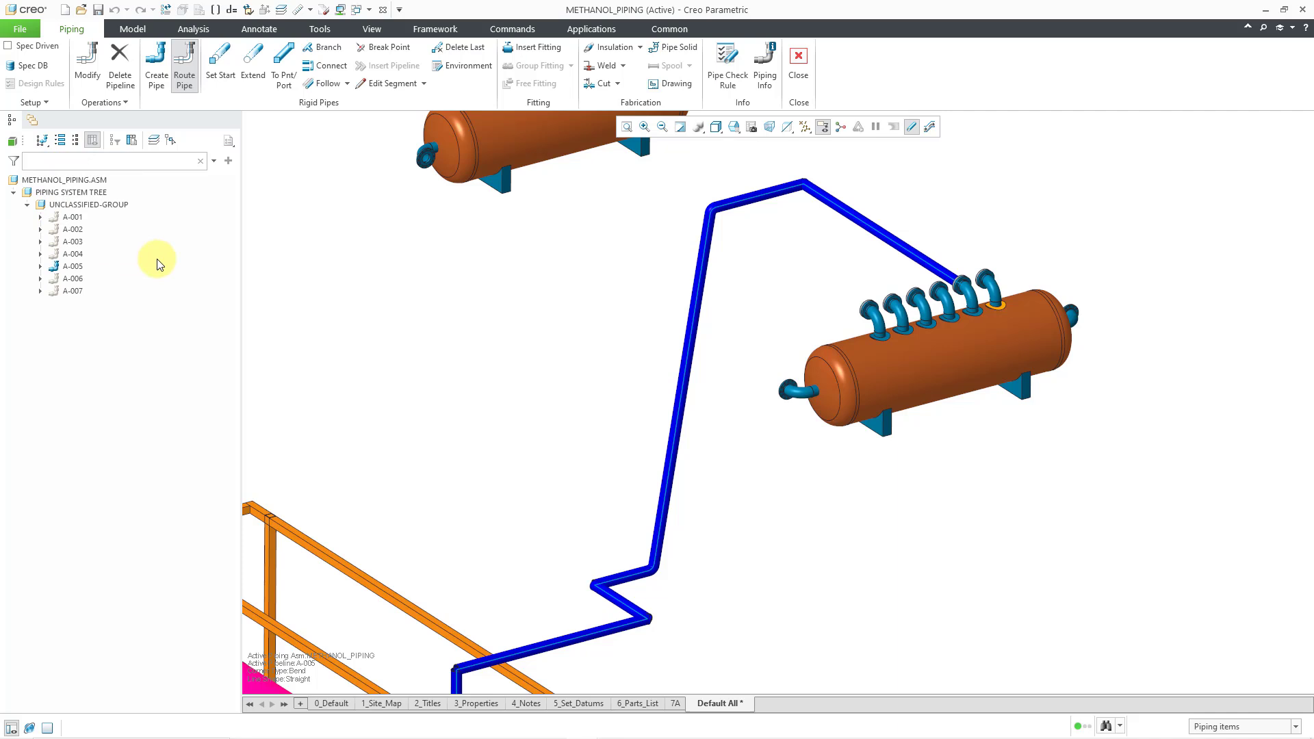
right_click(74, 278)
left_click(117, 381)
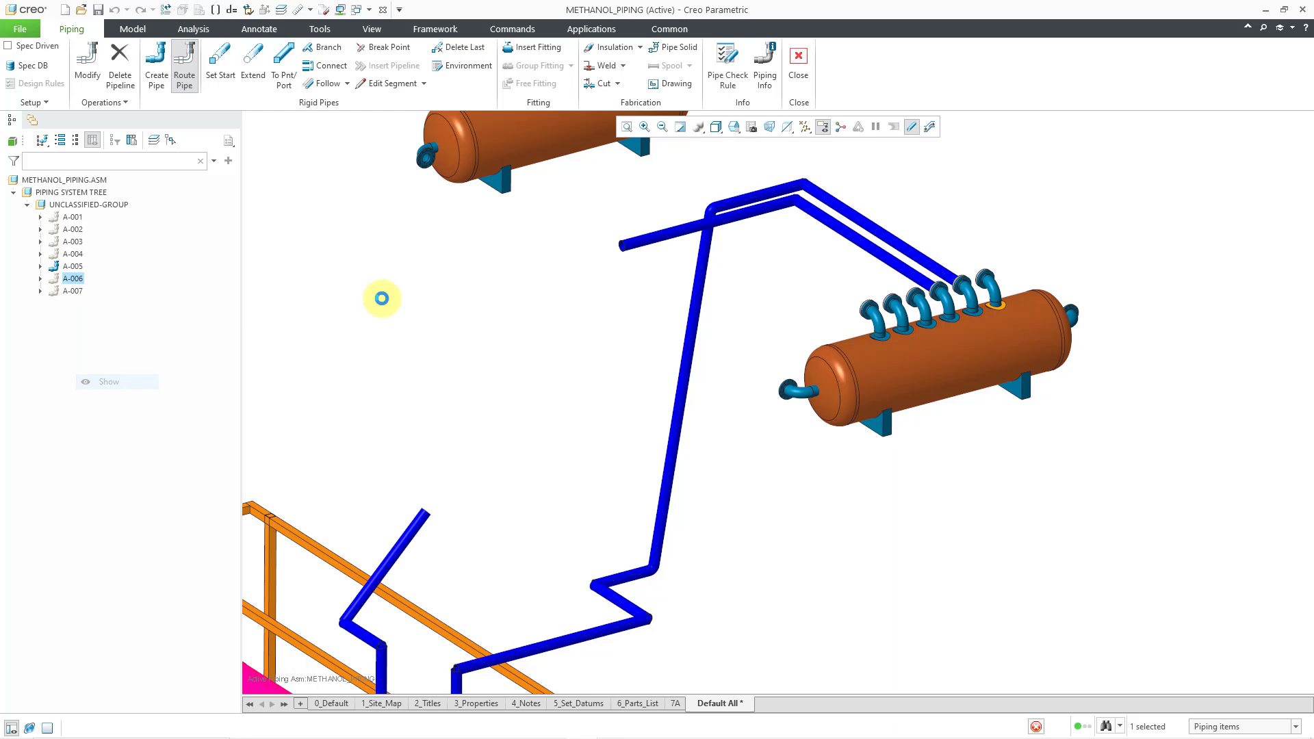
left_click(381, 299)
right_click(80, 266)
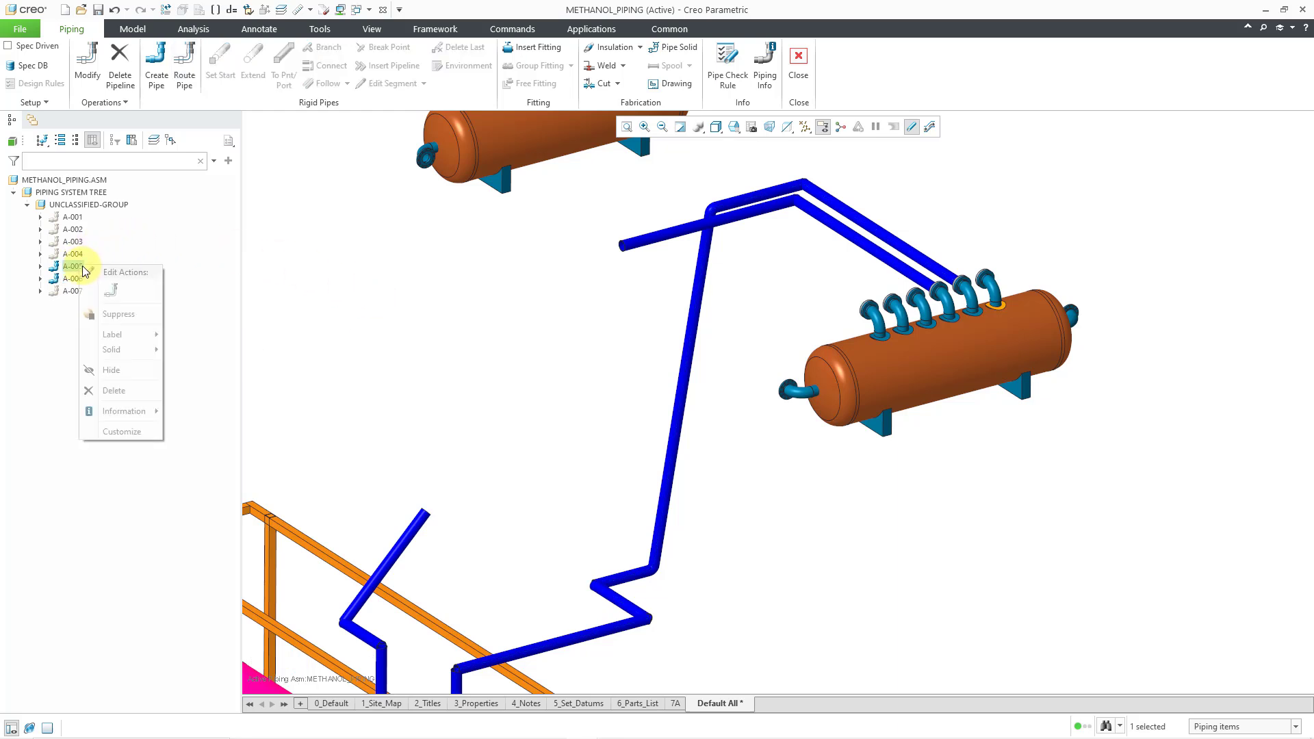
left_click(125, 368)
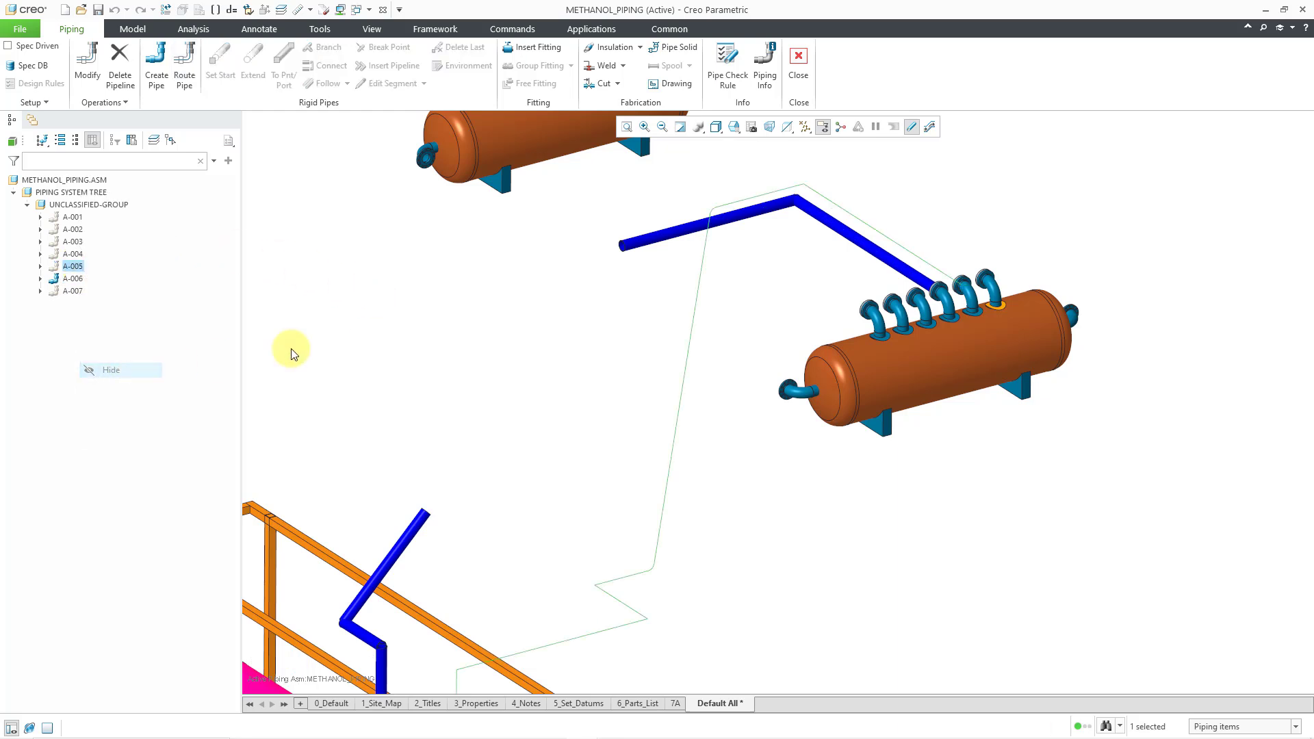
left_click(447, 331)
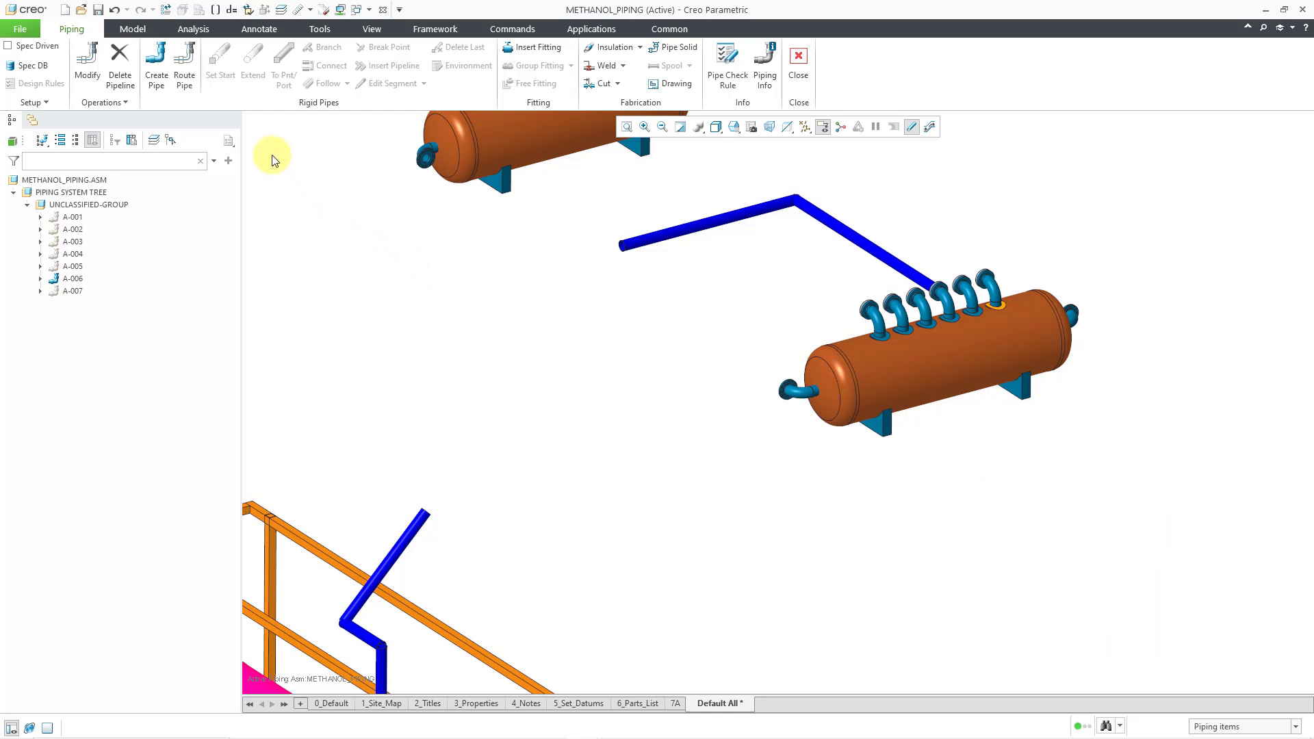
- Route A-006 and connect its two free pipe ends, previewing 165.200 offsets
left_click(184, 89)
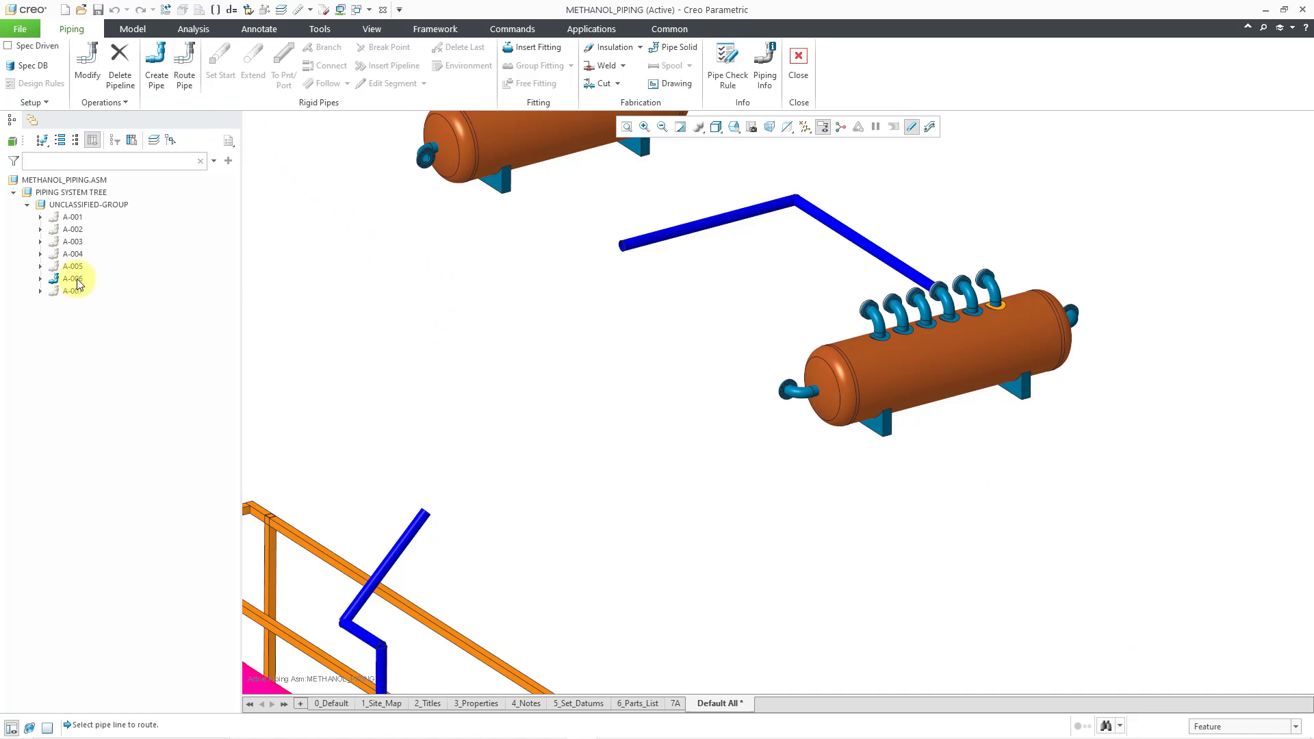
left_click(75, 281)
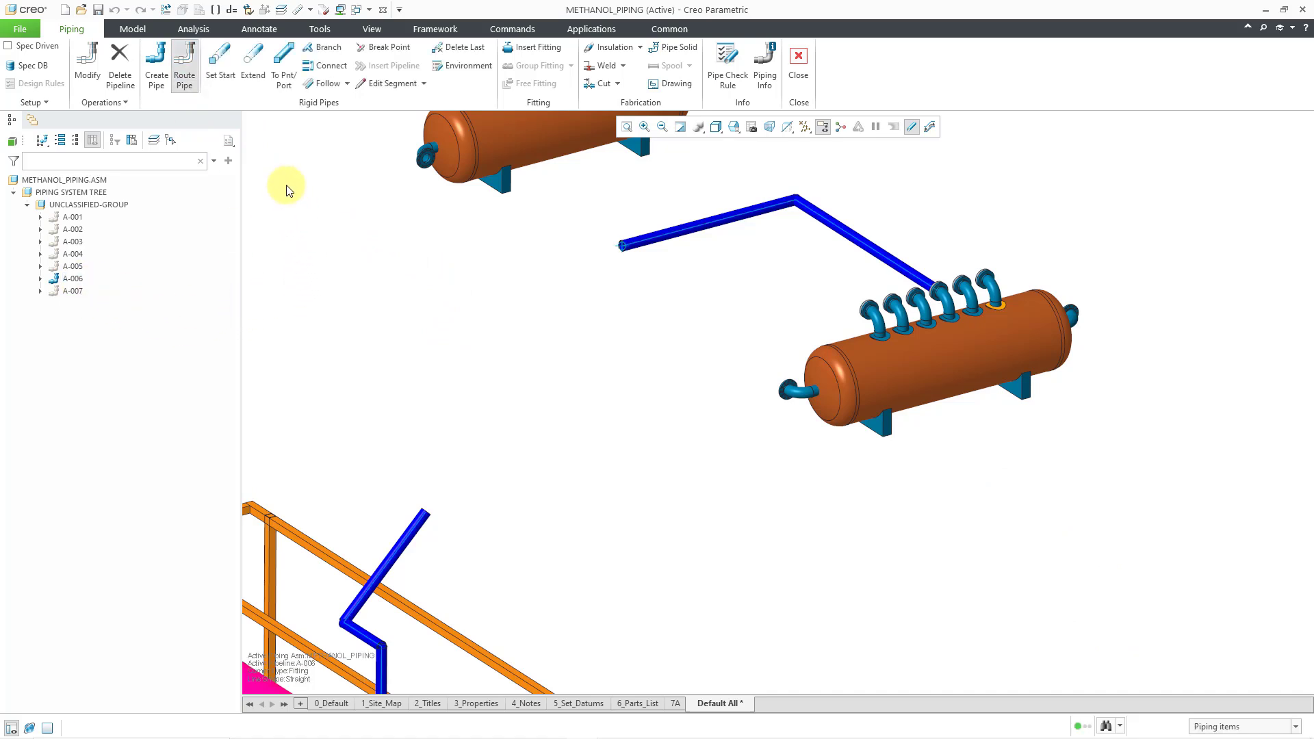
left_click(321, 68)
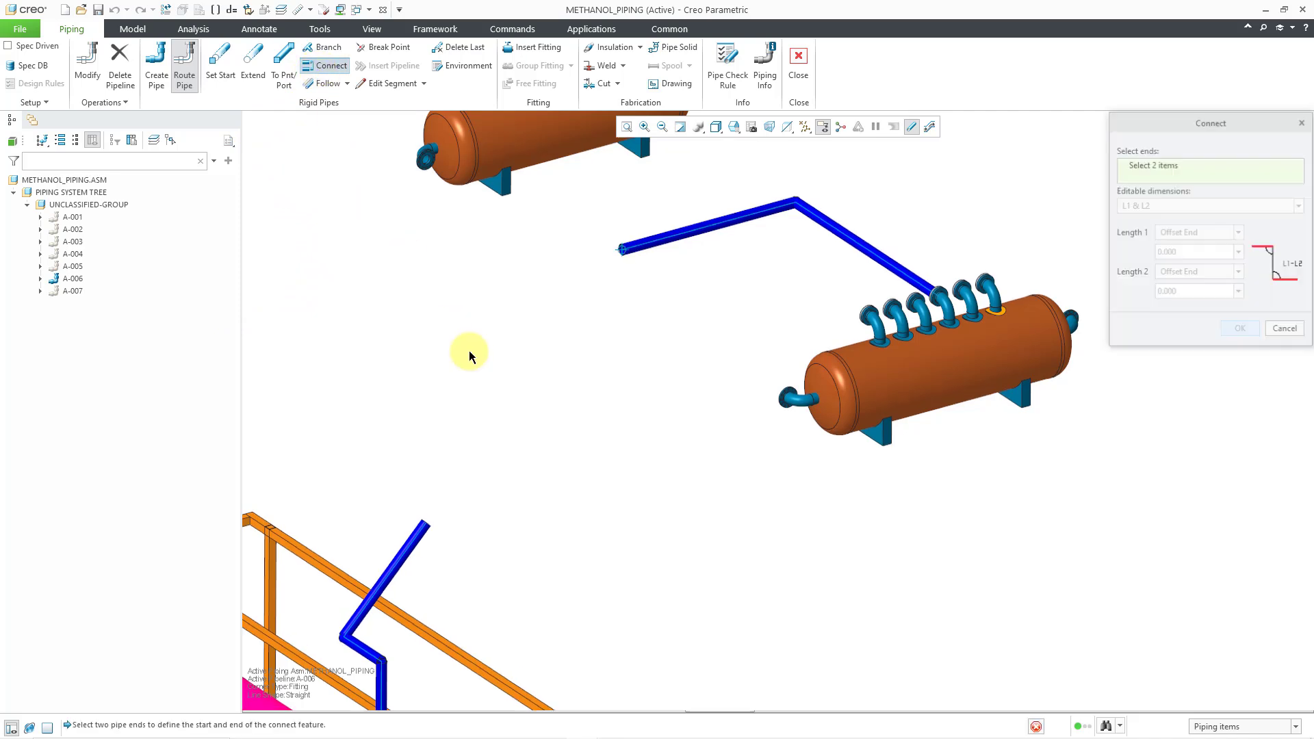
left_click(414, 525)
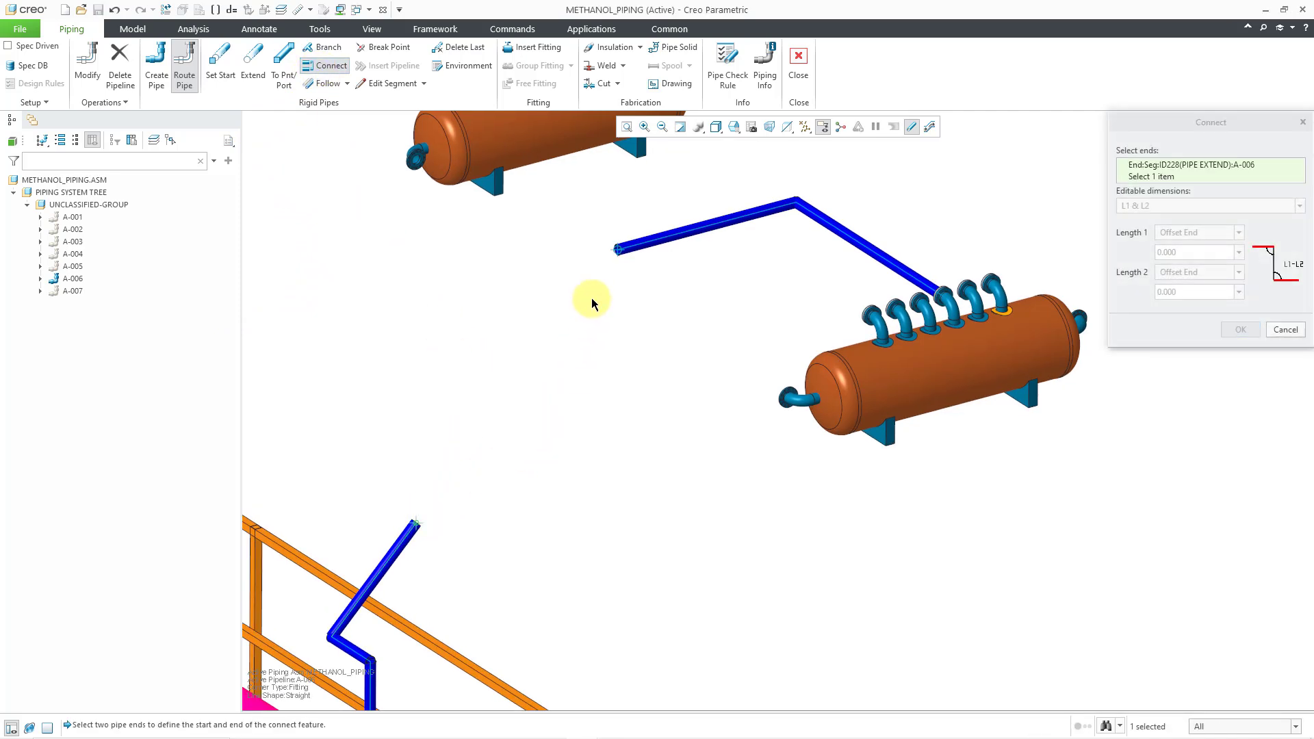
left_click(617, 251)
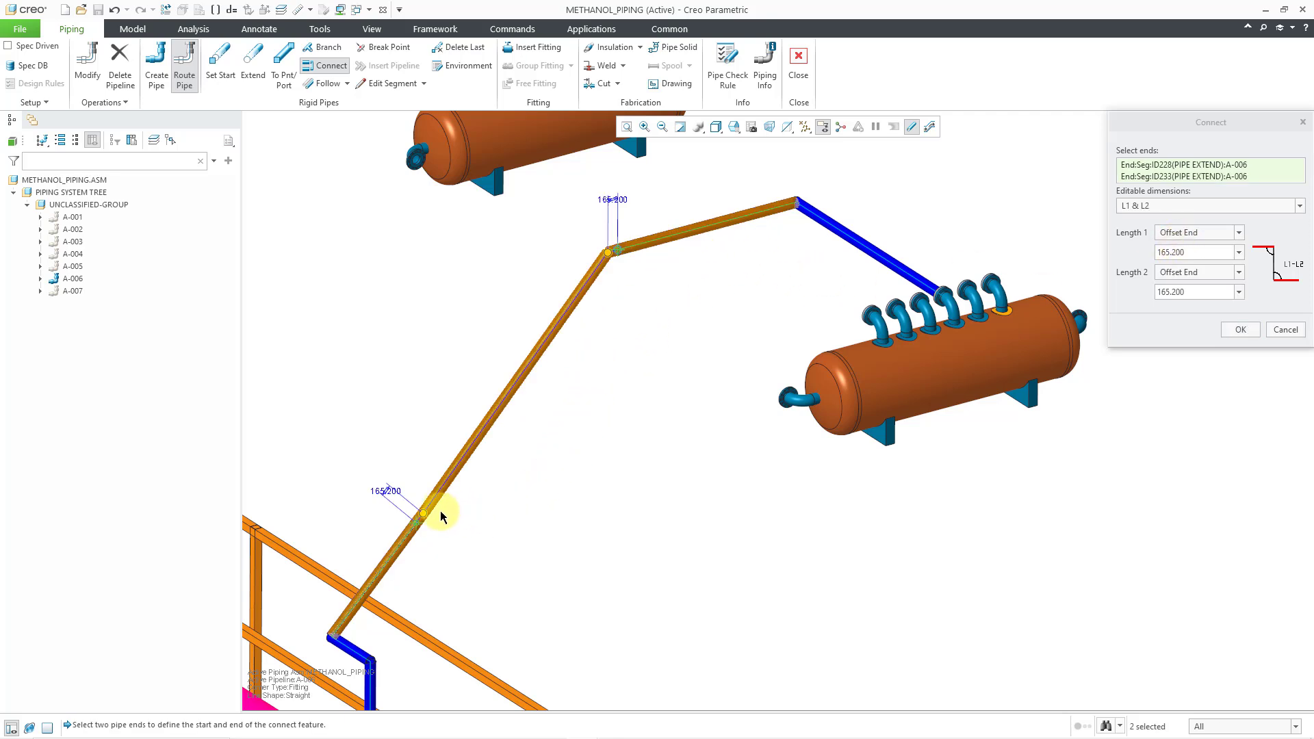
- Set A-006's connect offsets to 0 and 500, keep L1 & L2 editable, and accept the route
double_click(381, 492)
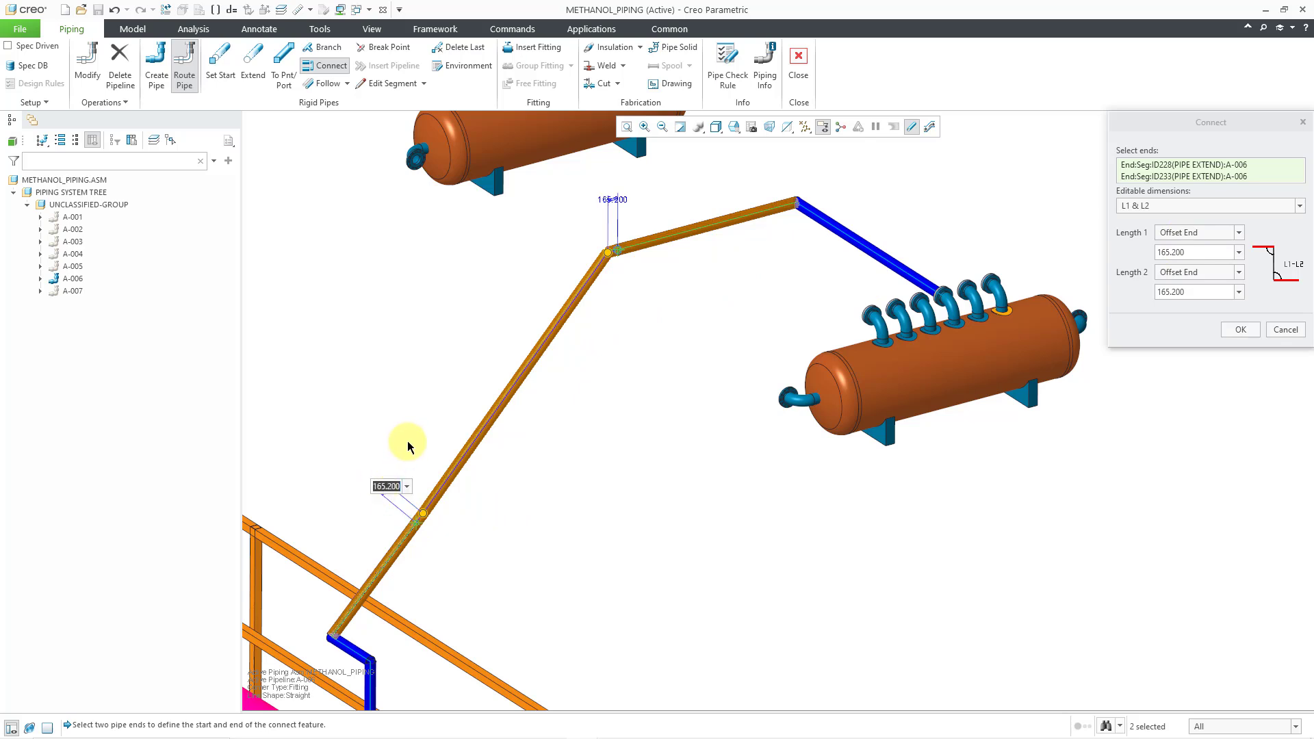
type("0")
key("Return")
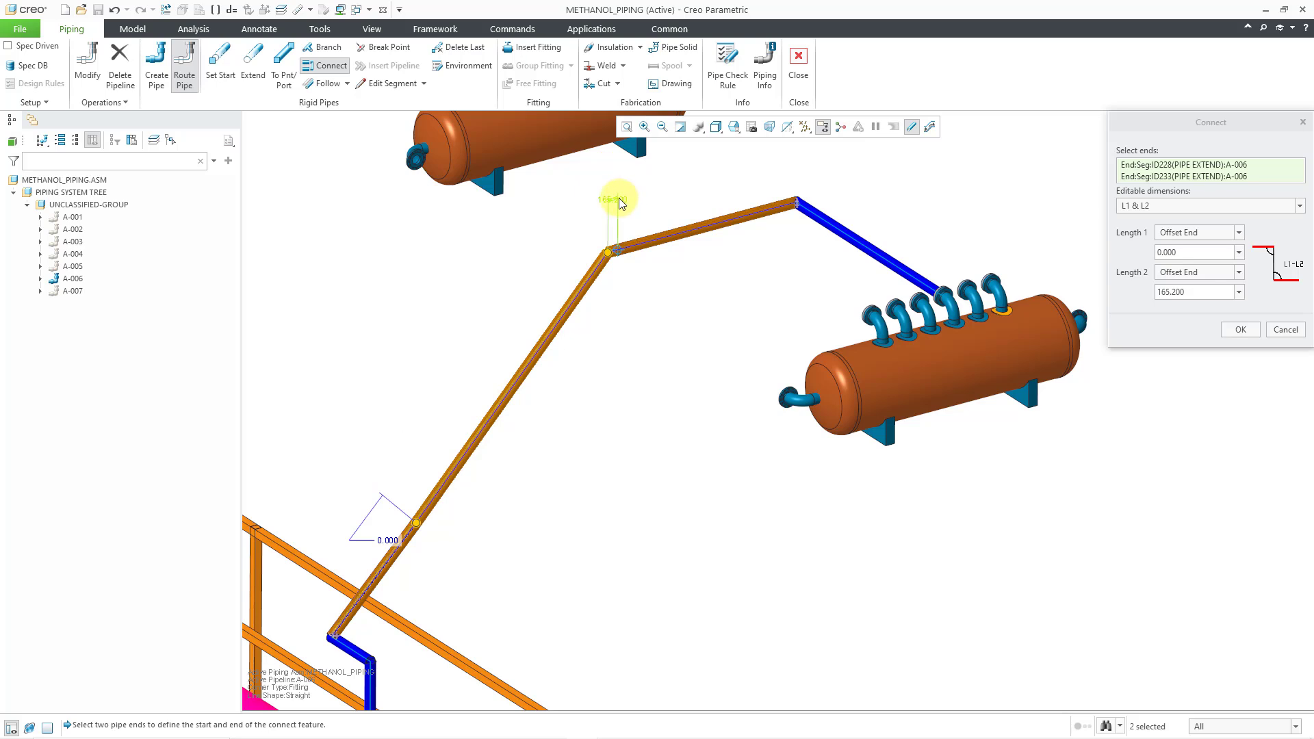
type("5")
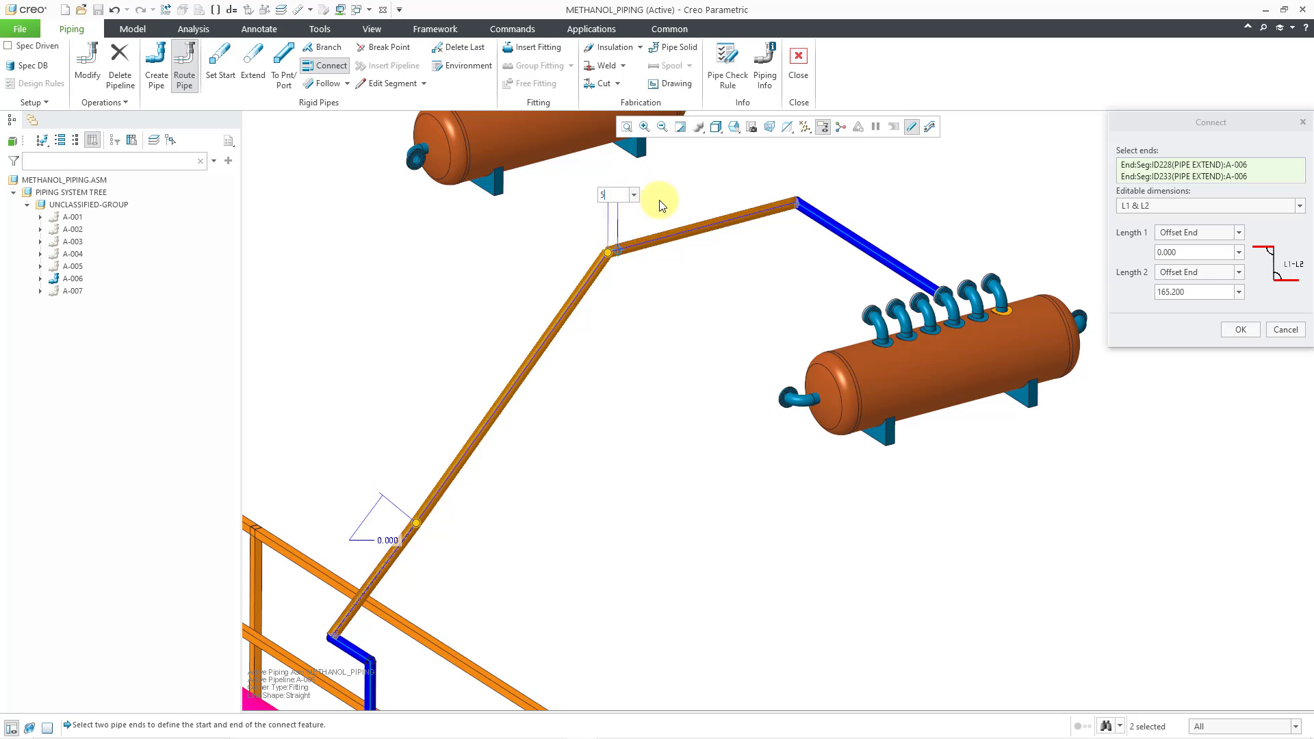
type("00")
key("Return")
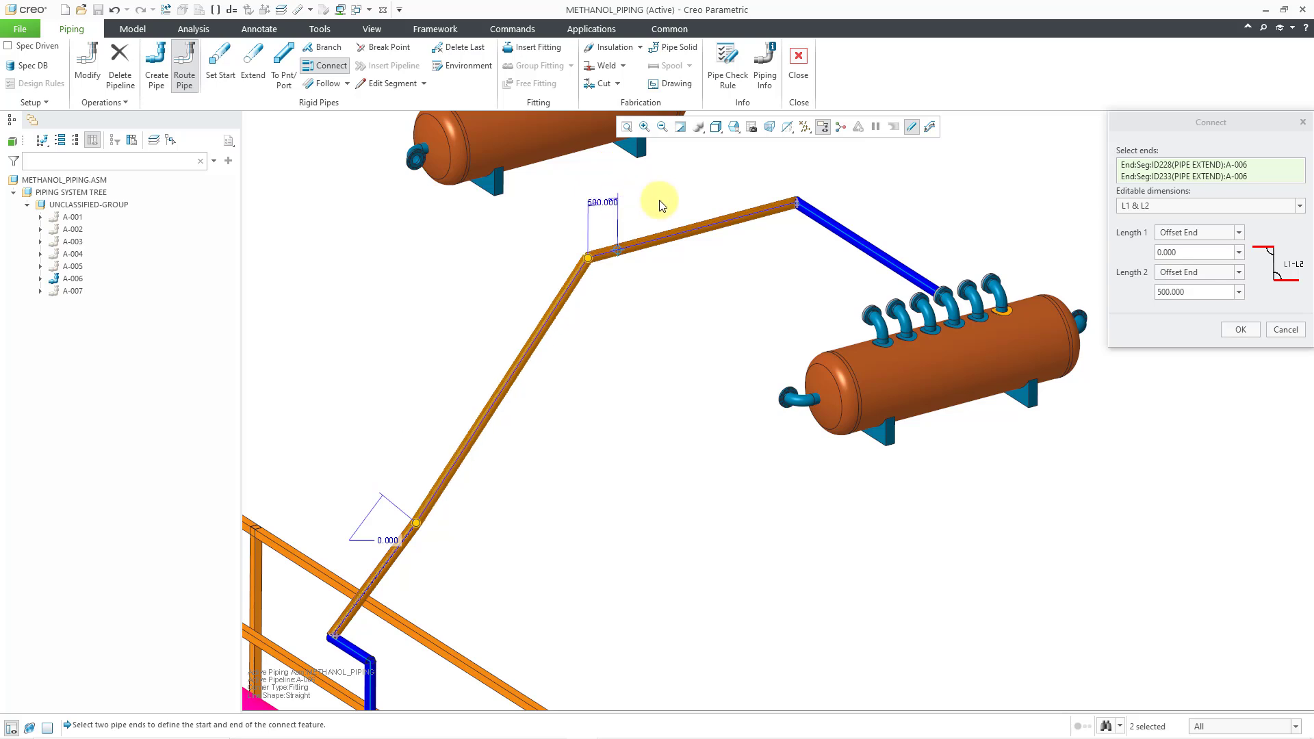
left_click(1154, 205)
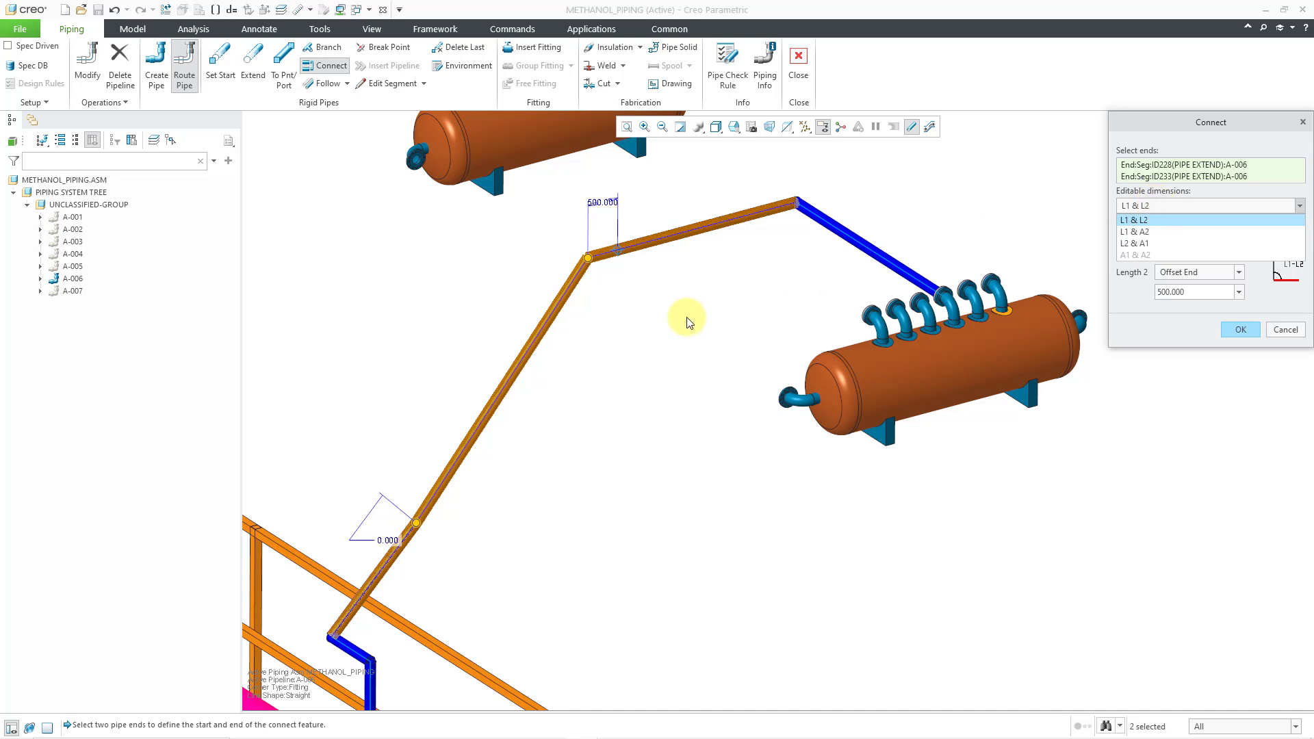
left_click(956, 205)
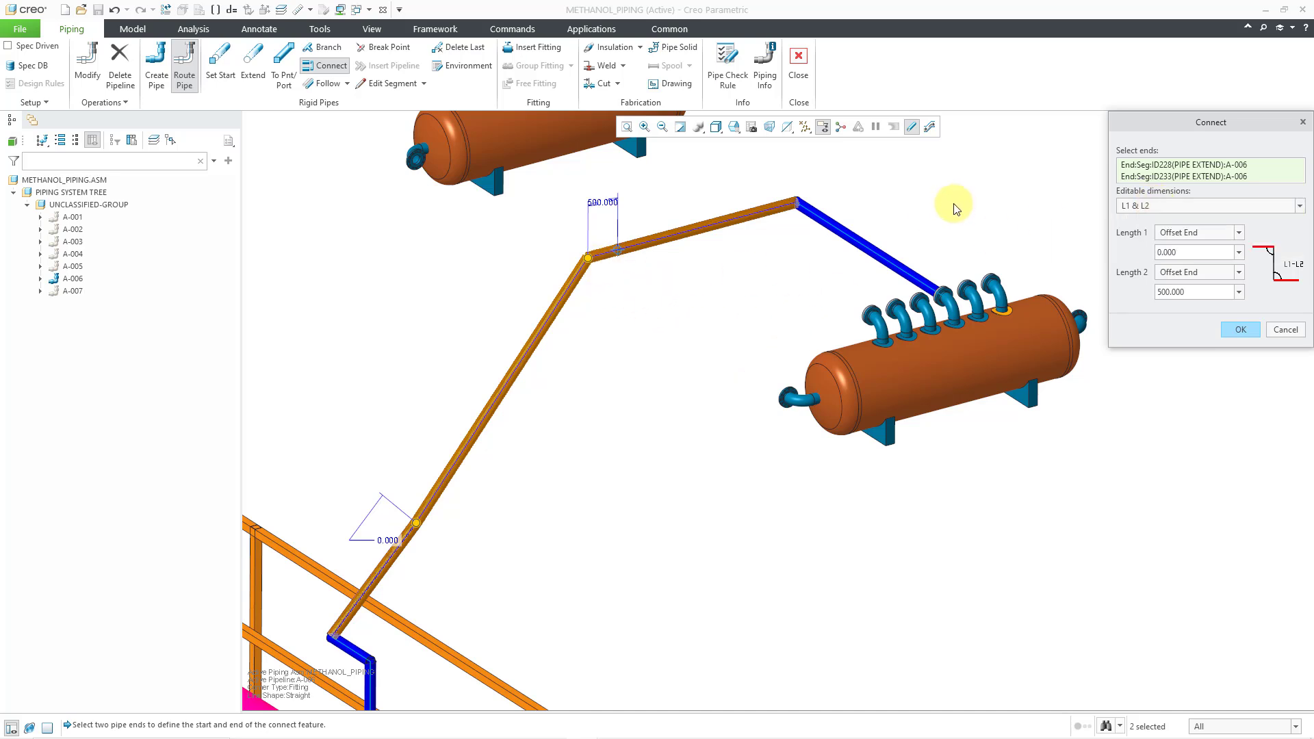
left_click(1240, 331)
middle_click_drag(932, 241, 1098, 274)
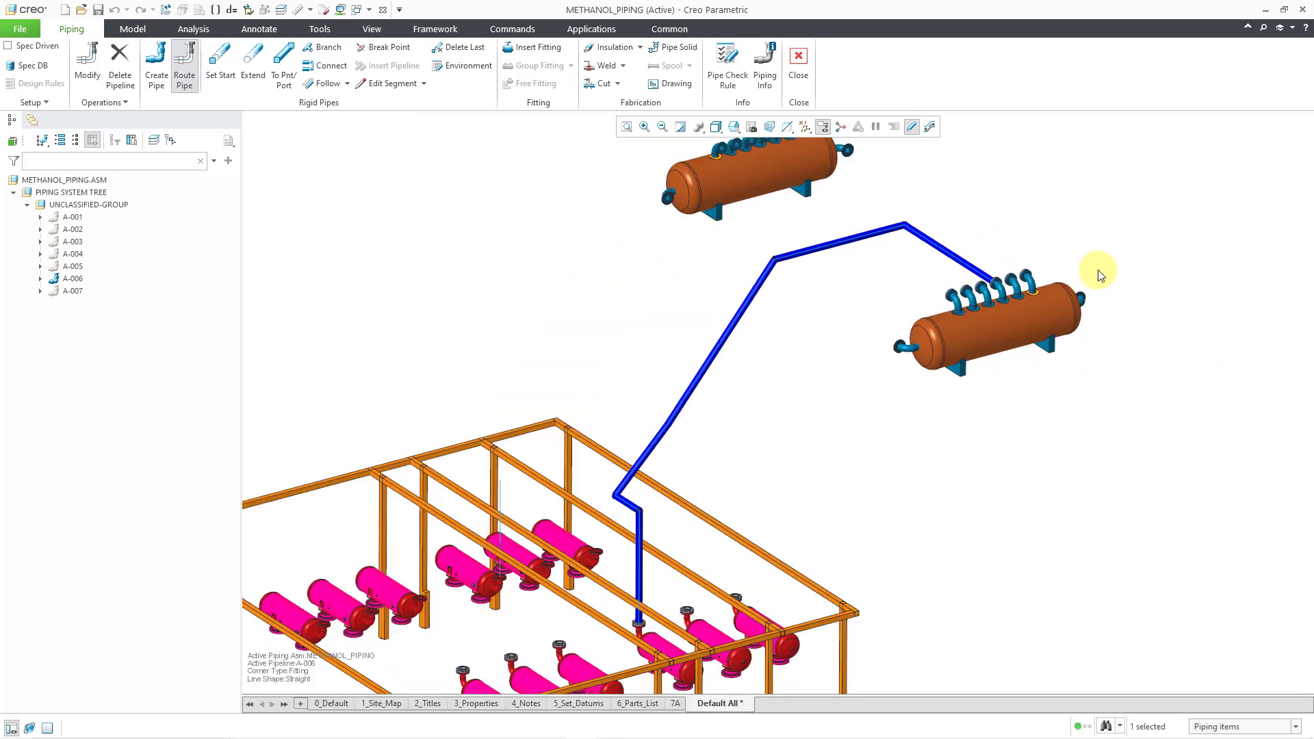
- Hide pipeline A-006, show pipeline A-007 and orbit to it, then start Route Pipe
right_click(80, 280)
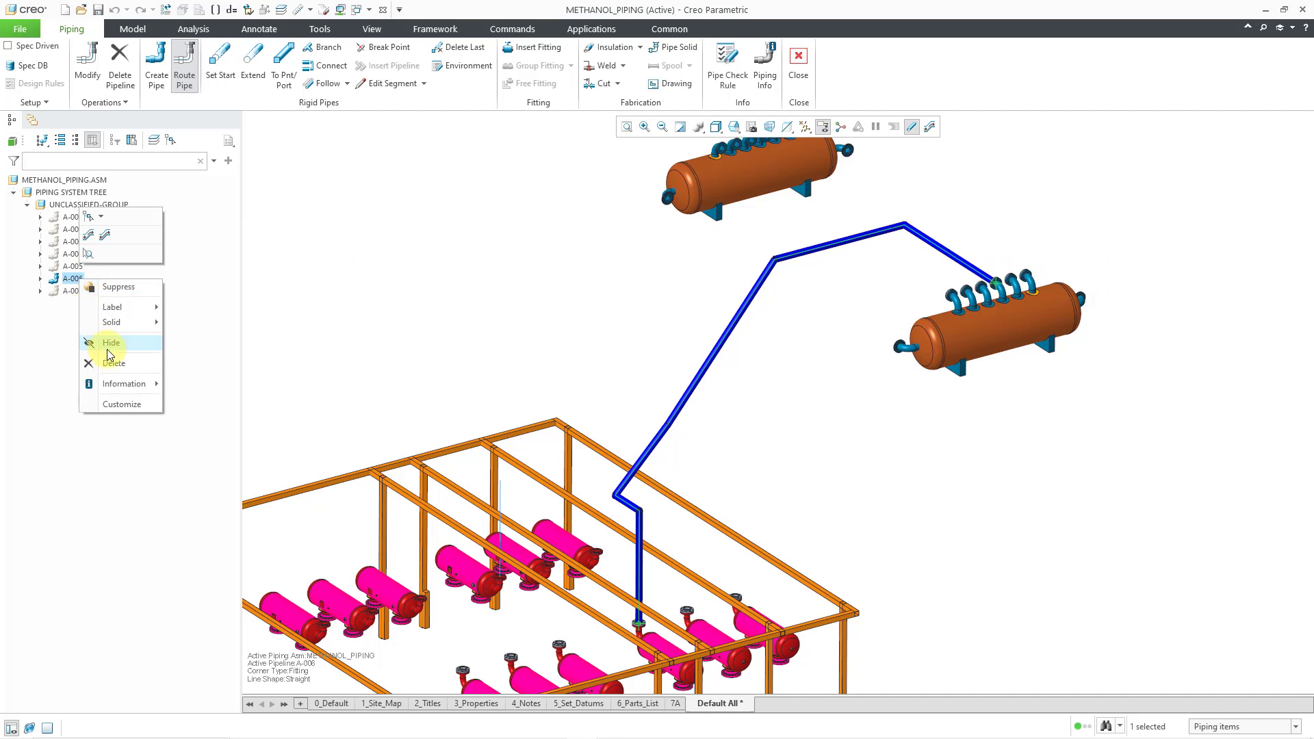
left_click(108, 355)
right_click(75, 292)
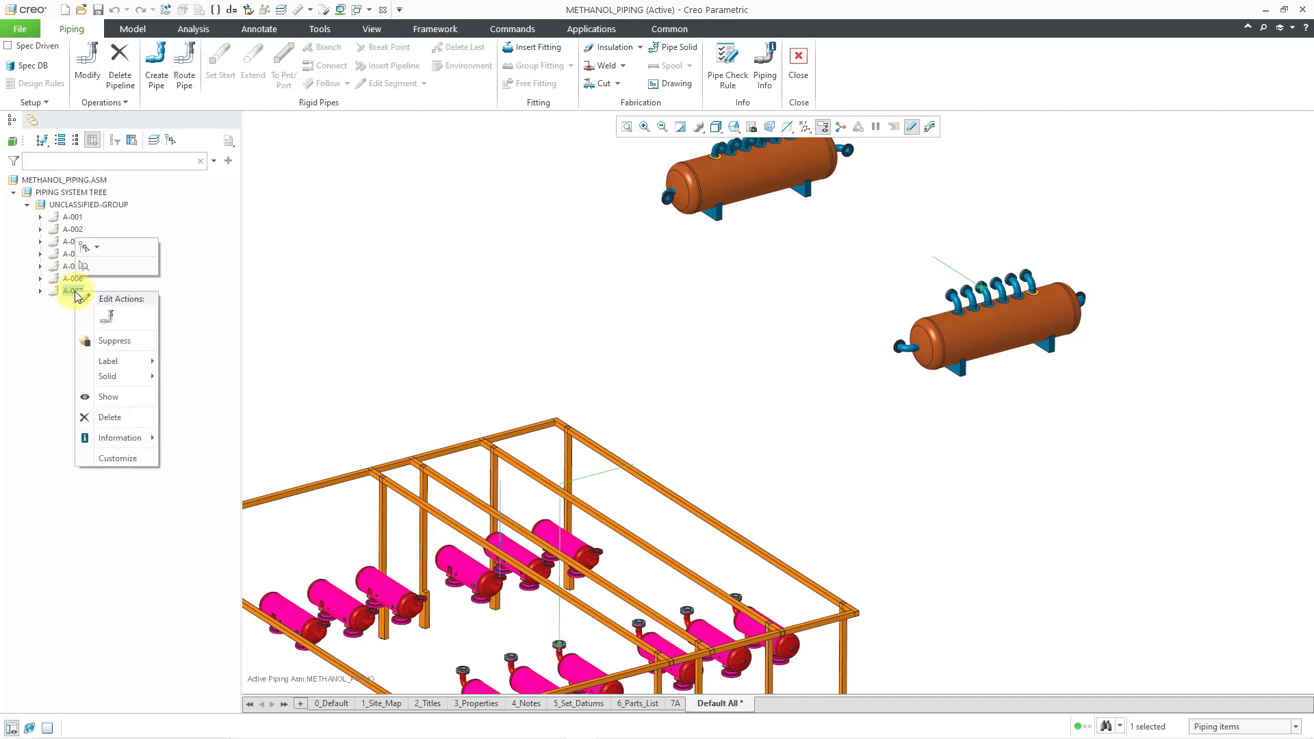
left_click(108, 397)
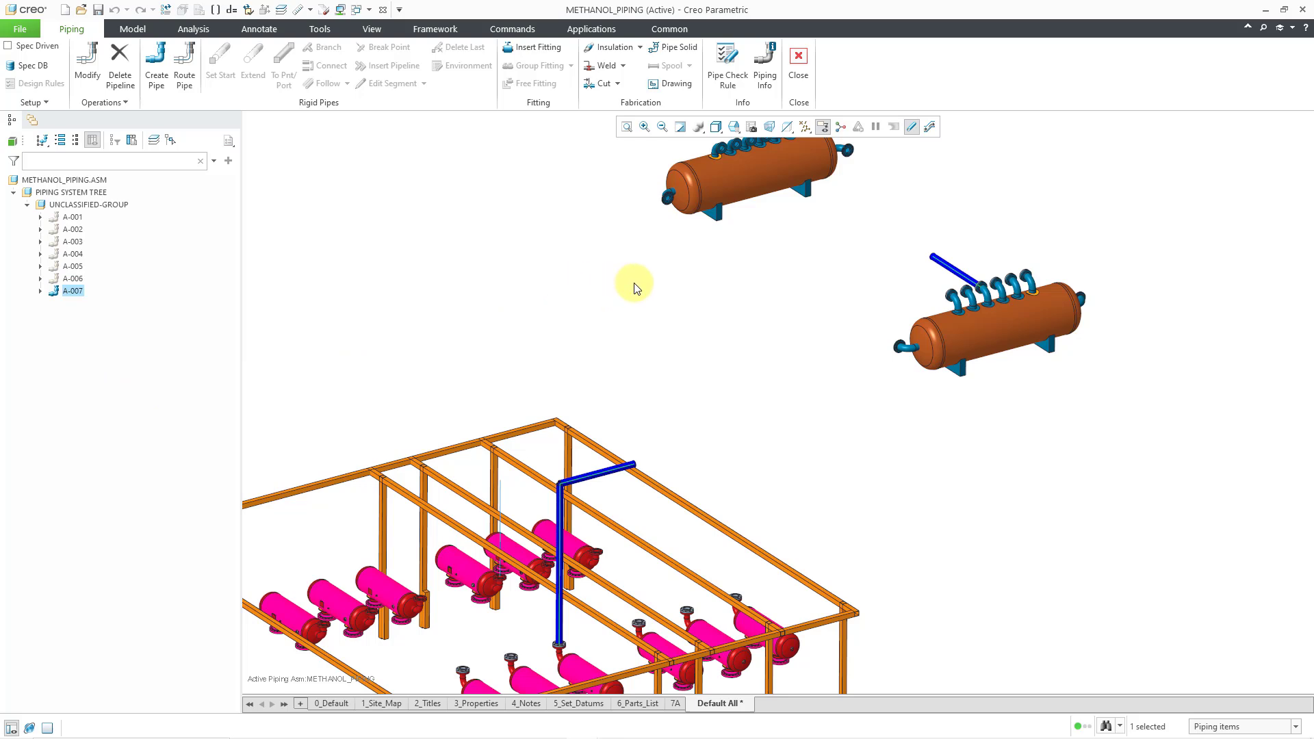
mouse_move(748, 337)
middle_mouse_down()
mouse_move(761, 319)
mouse_move(830, 326)
mouse_move(755, 331)
middle_mouse_up()
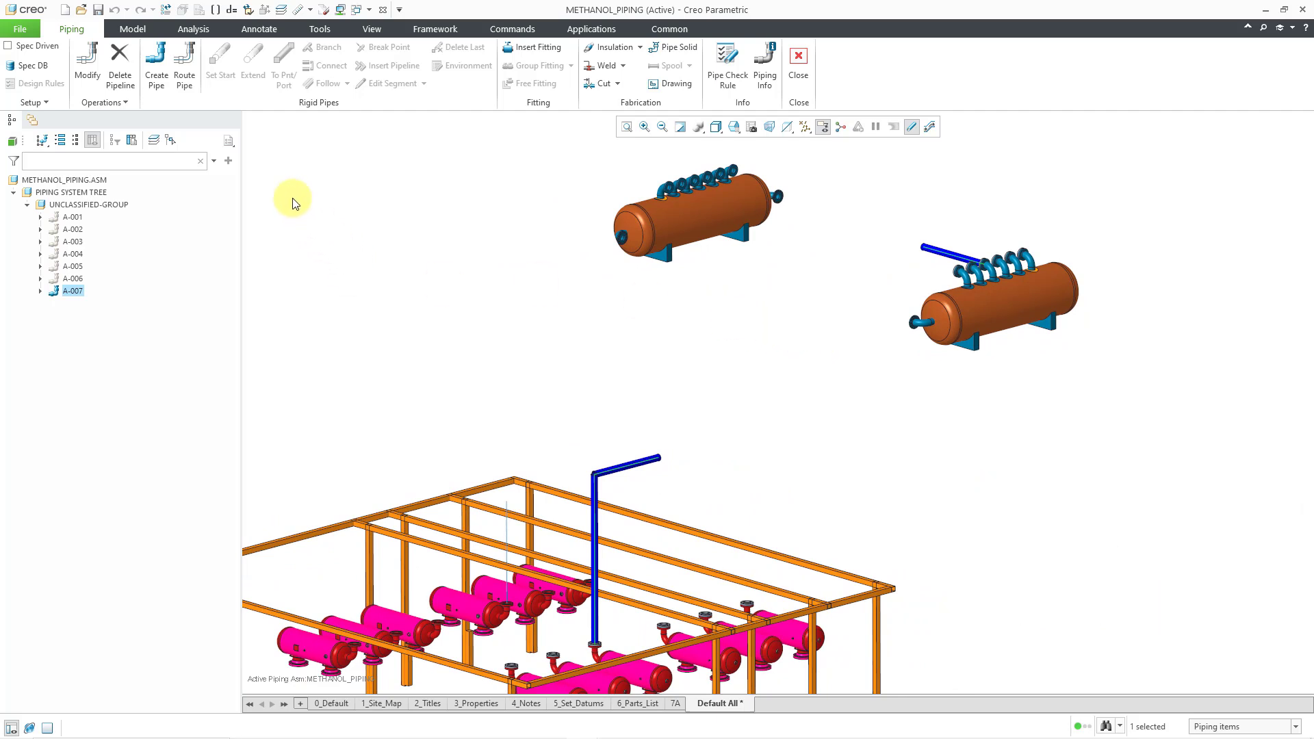
left_click(187, 77)
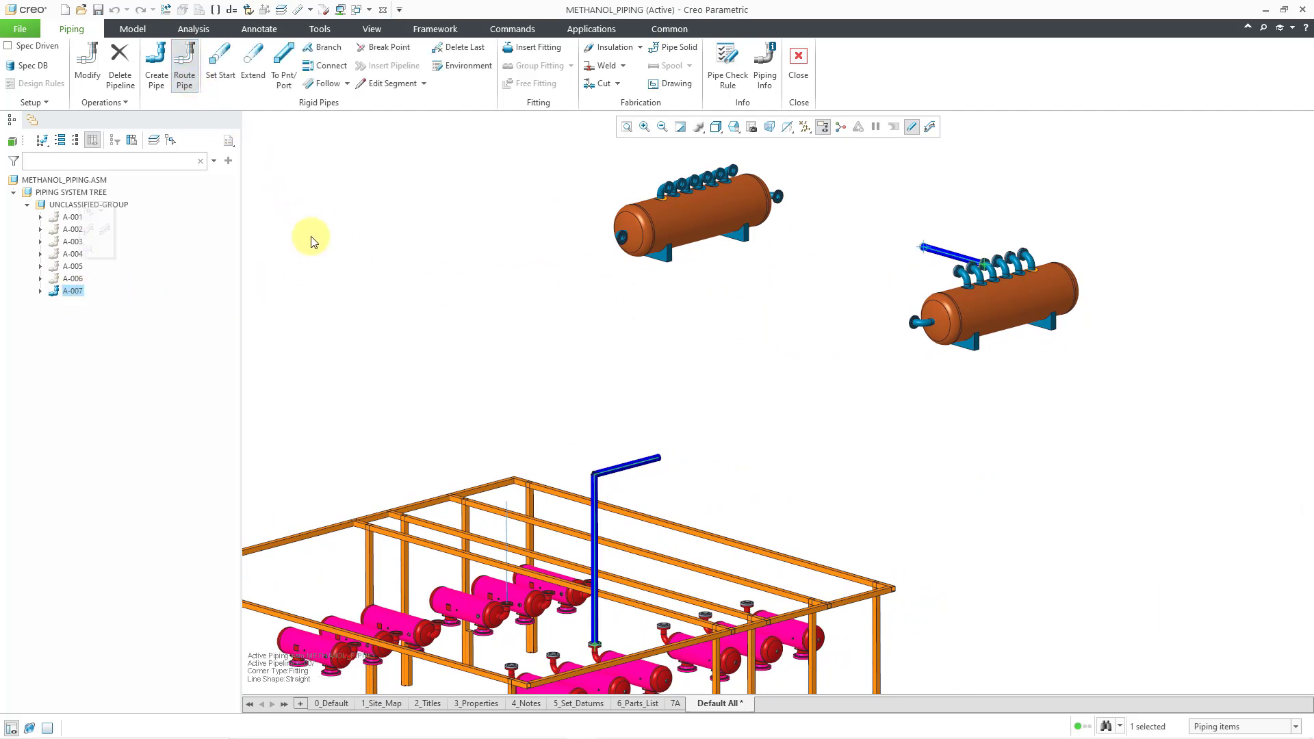
- Start a connect pipe between the free ends of A-007's upper and lower pipes
left_click(327, 65)
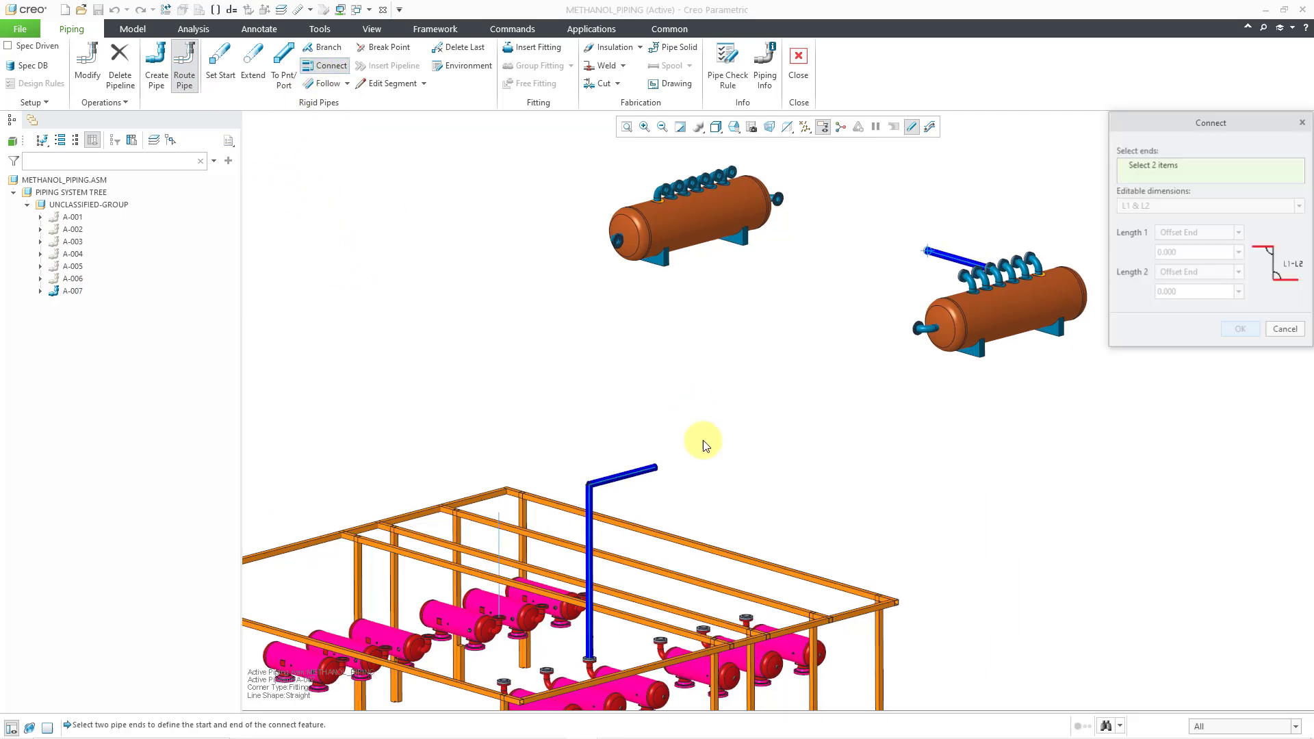
left_click(654, 471)
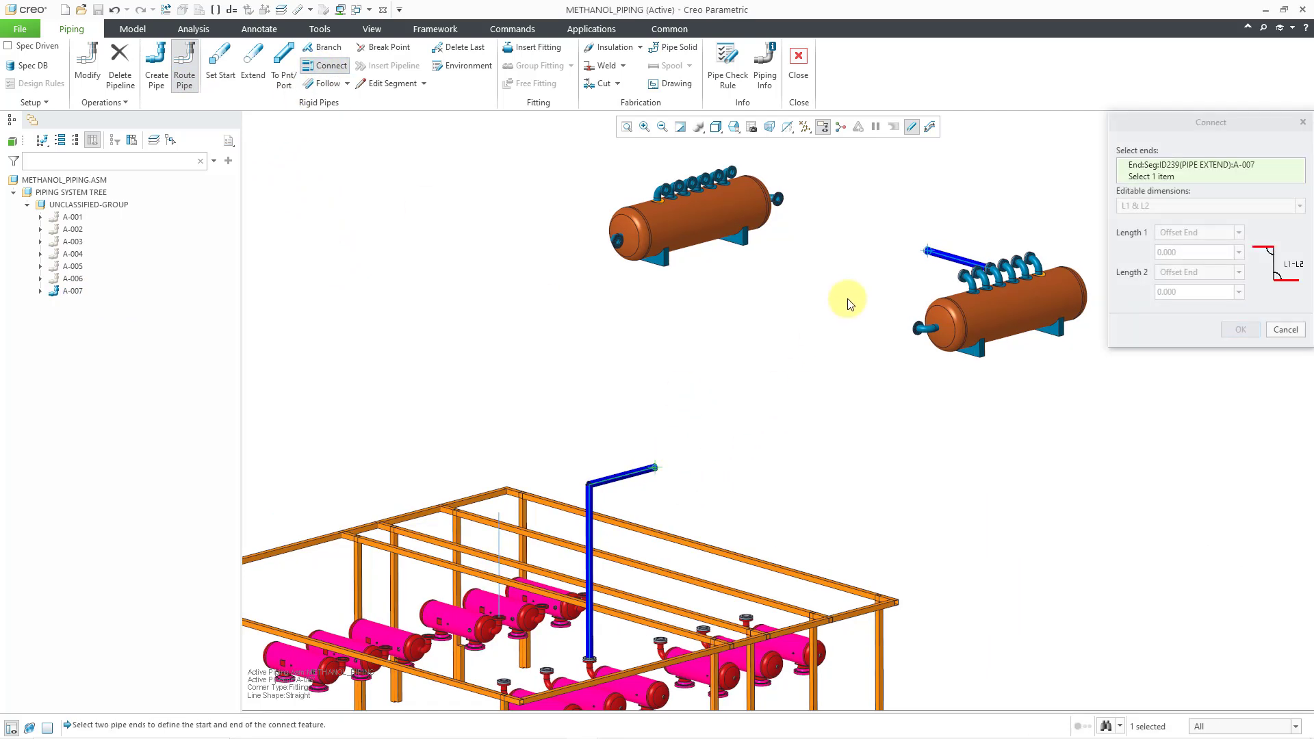
left_click(928, 256)
scroll(958, 225, "up", 2)
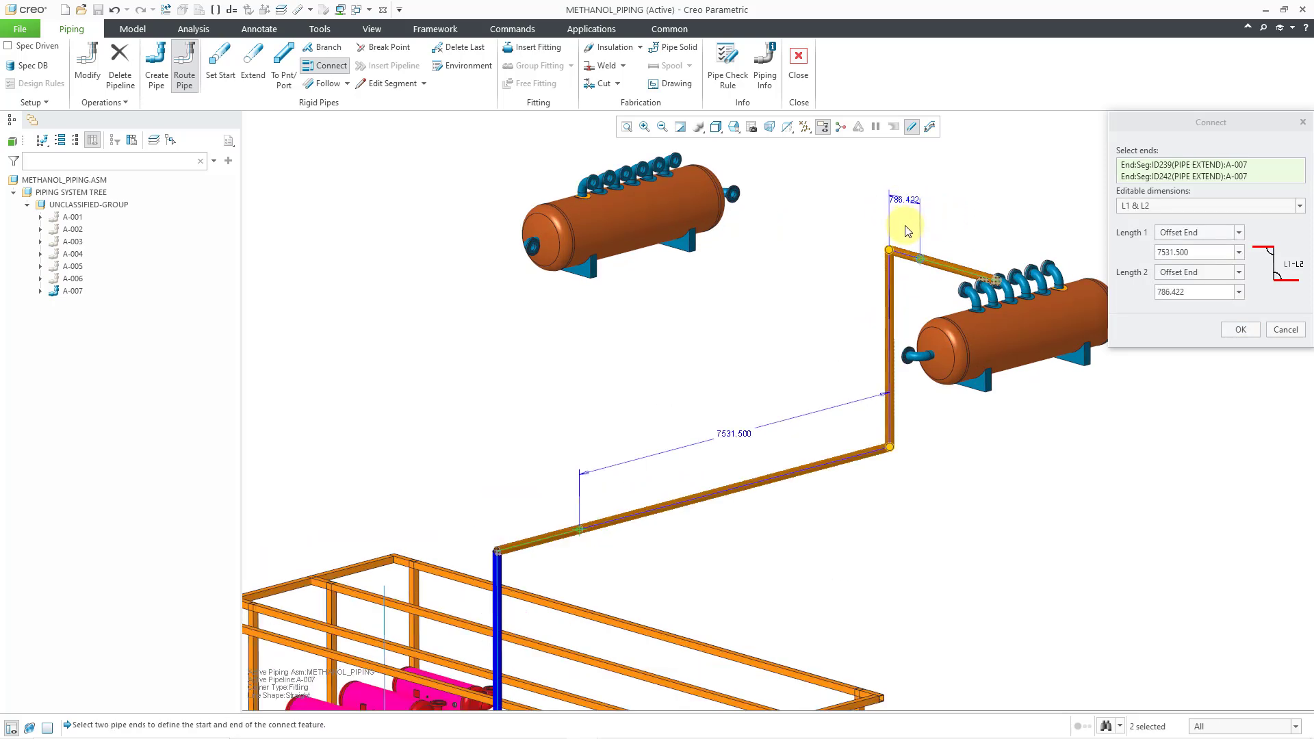
mouse_move(868, 273)
middle_mouse_down()
mouse_move(909, 258)
mouse_move(900, 284)
middle_mouse_up()
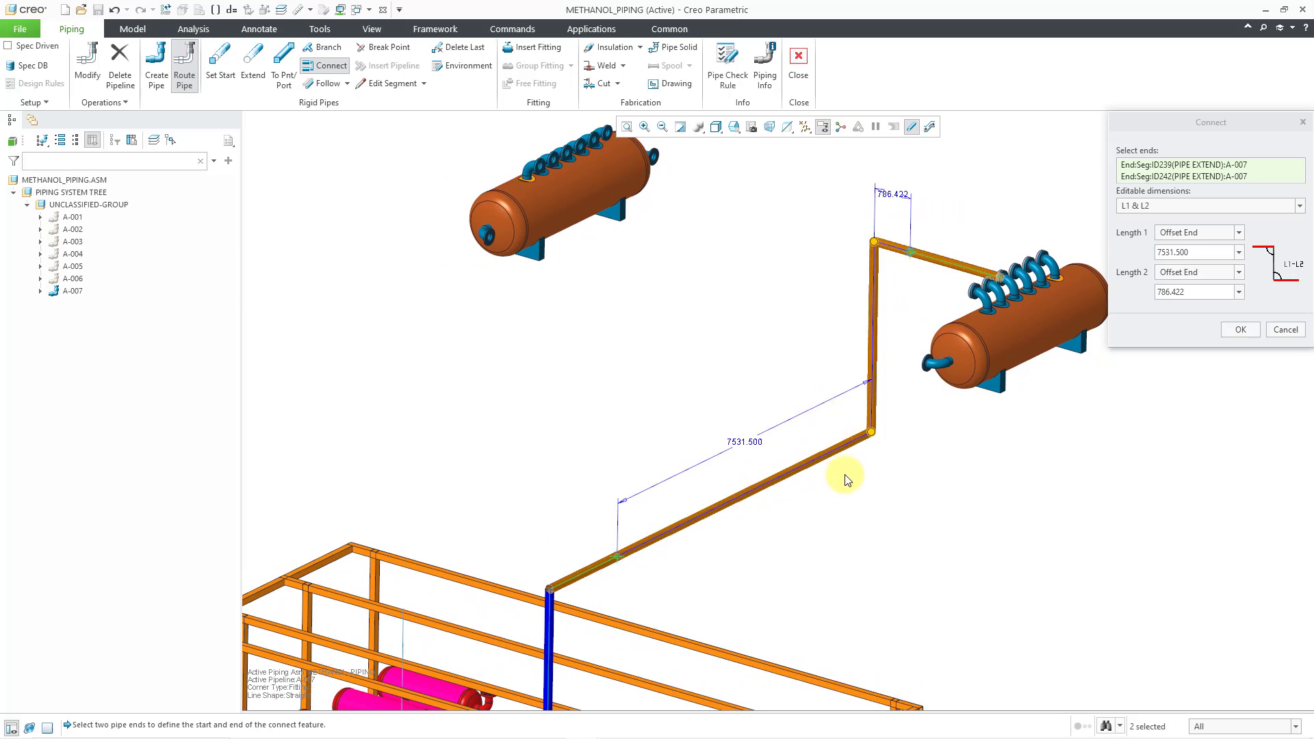
mouse_move(883, 418)
middle_mouse_down()
mouse_move(871, 400)
mouse_move(889, 403)
mouse_move(889, 435)
middle_mouse_up()
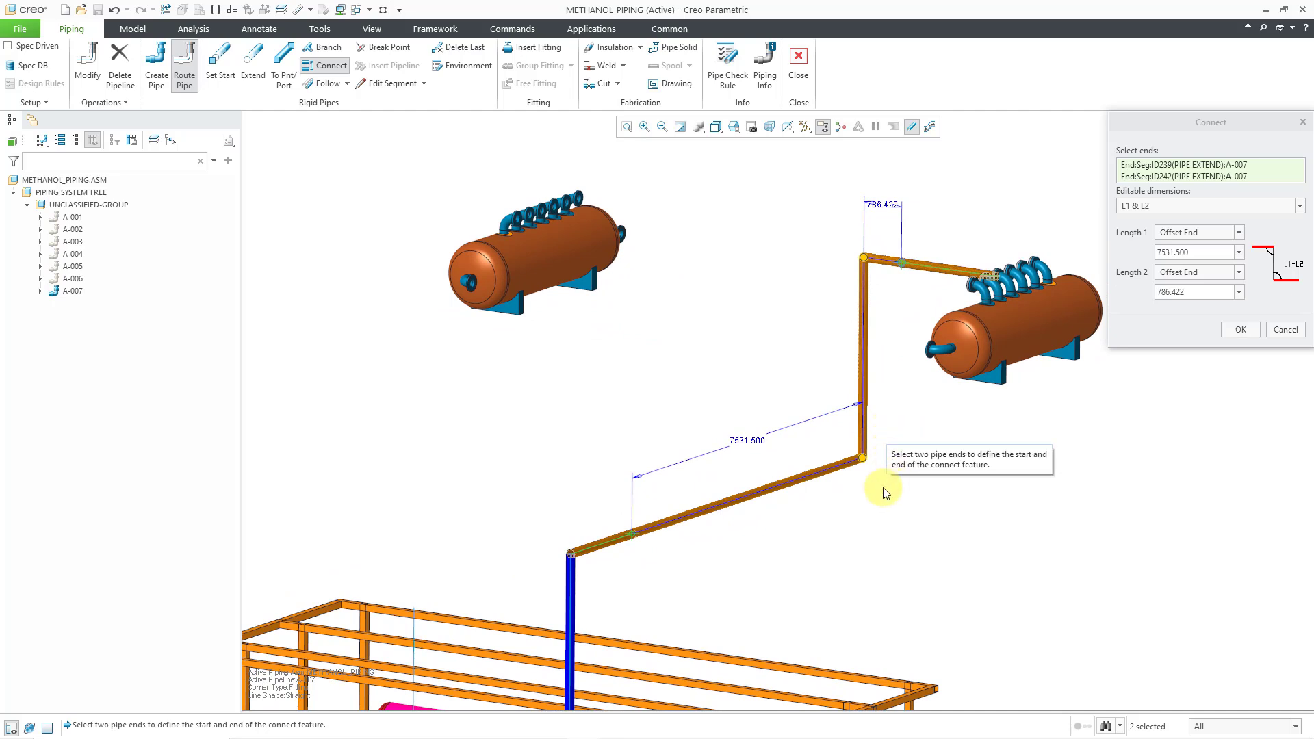
- Drag the connect pipe corners to make Length 1 5135.123 and Length 2 3236.551
left_click_drag(859, 457, 782, 461)
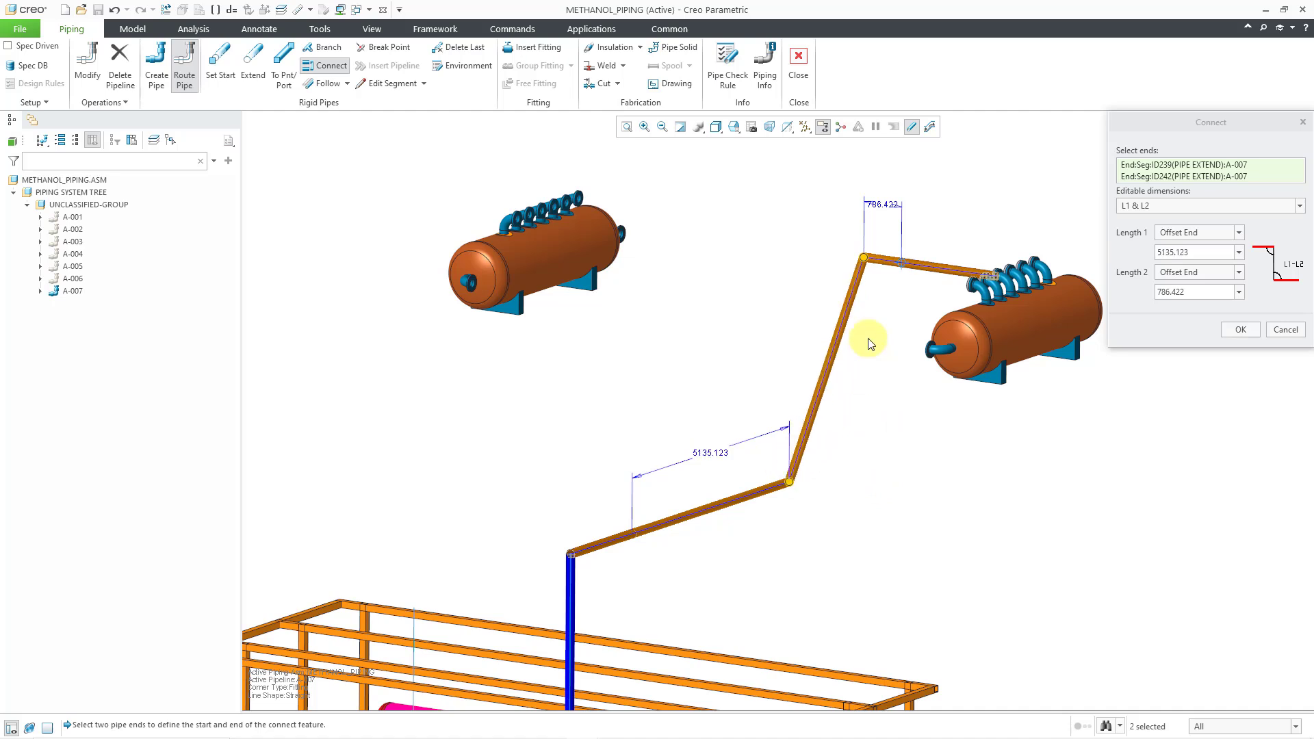
left_click_drag(861, 257, 878, 258)
middle_click_drag(875, 342, 851, 411)
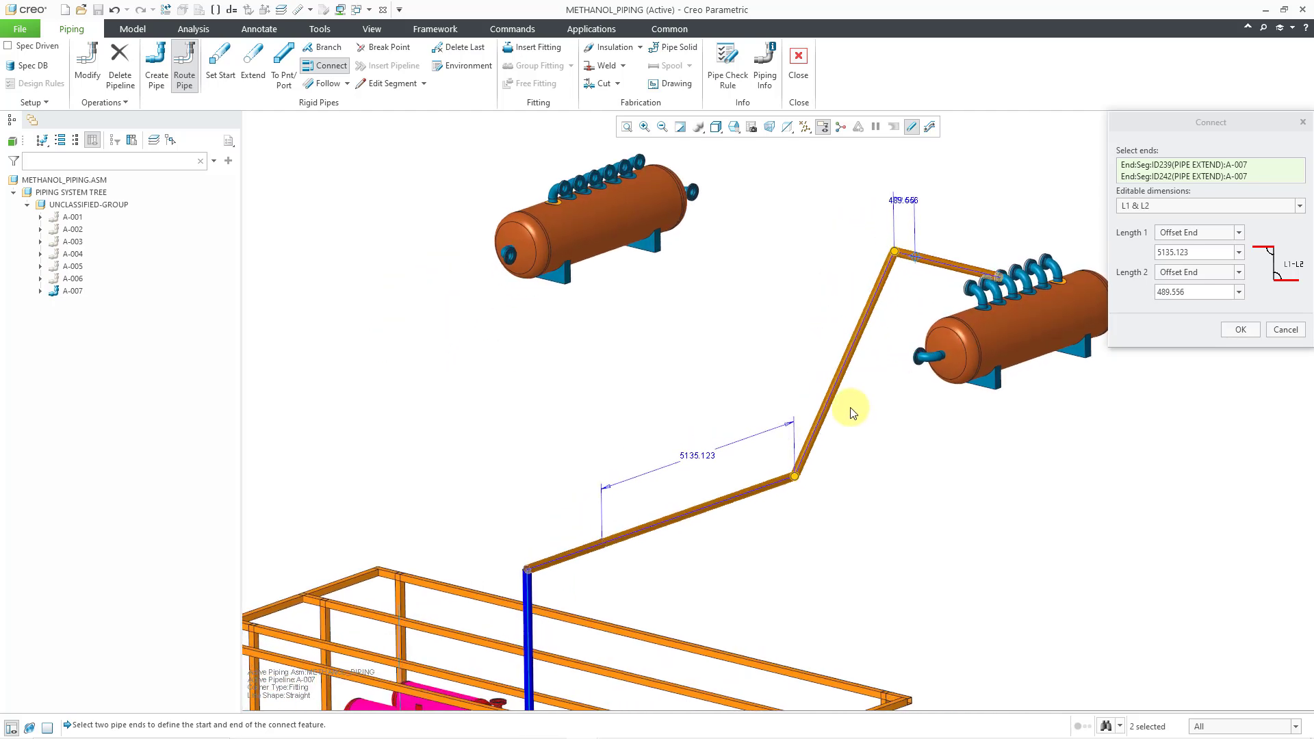
left_click_drag(893, 251, 777, 225)
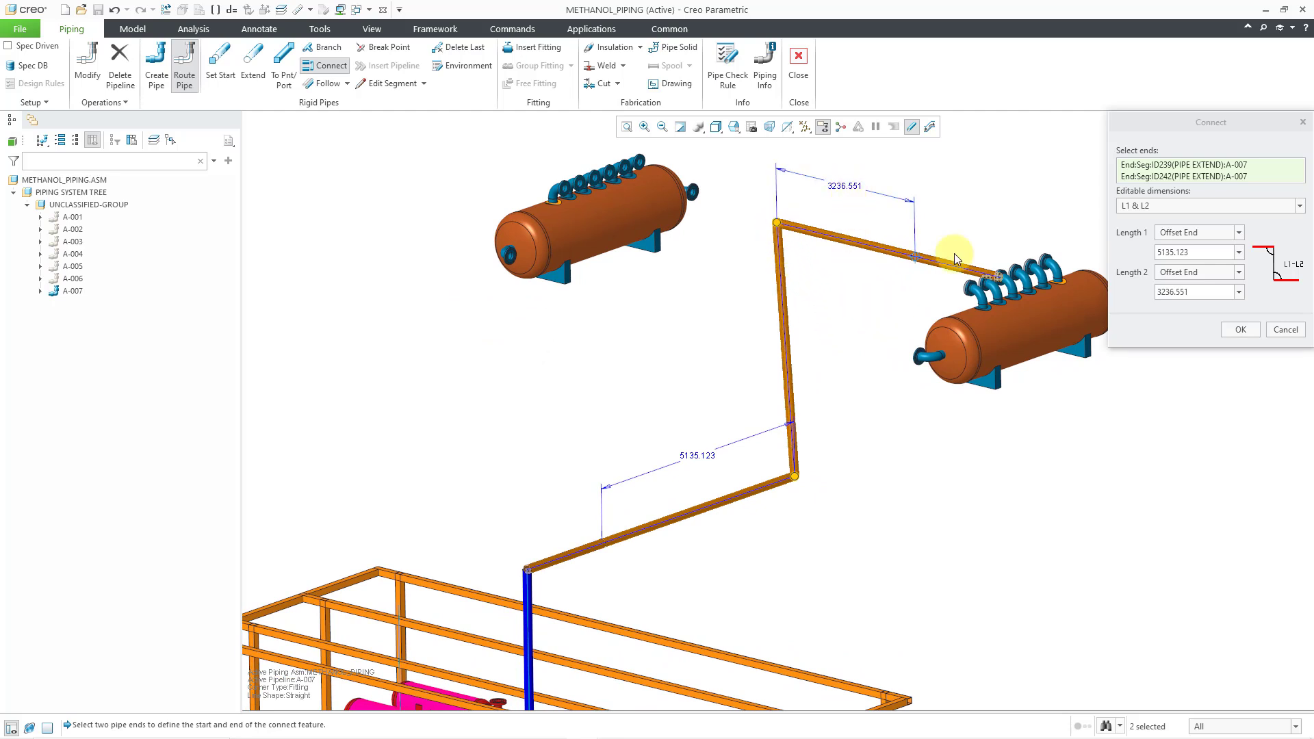
- Switch editable dimensions to L2 & A1, set the angle to 120° and Length 2 to 1832.393, then accept
left_click(1180, 205)
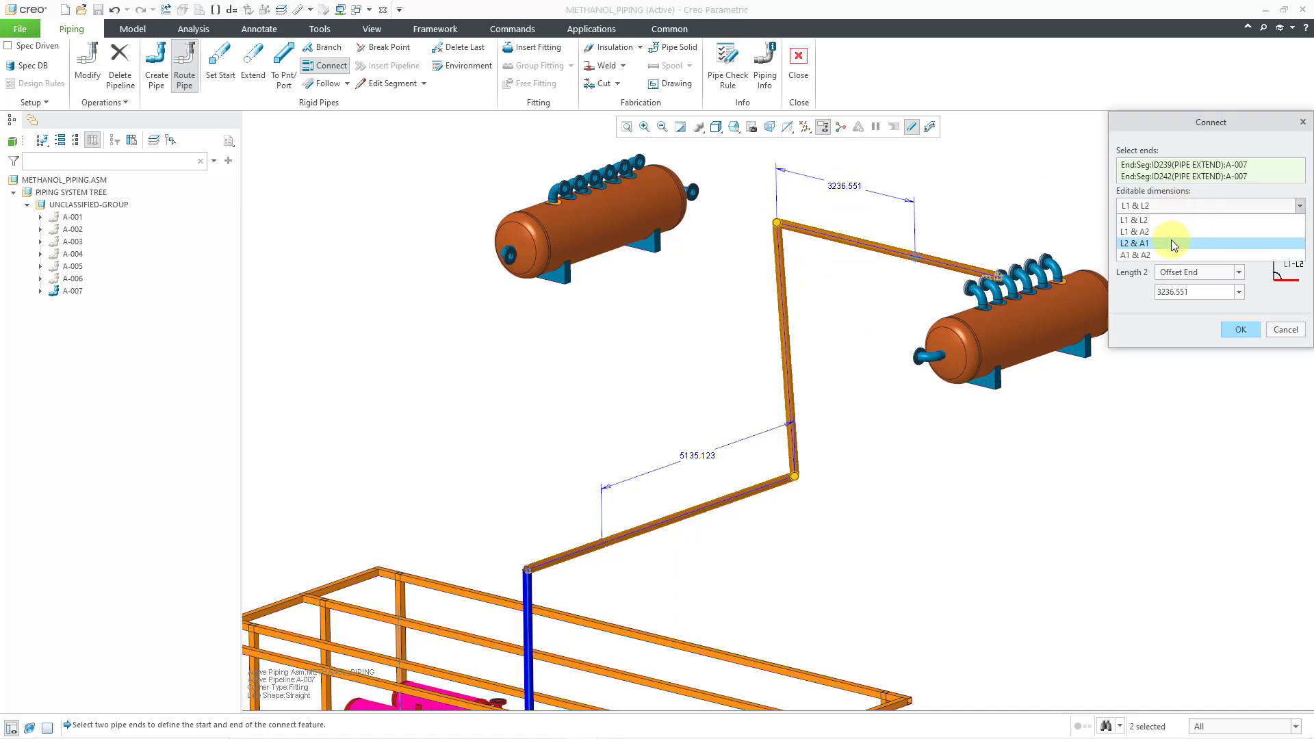
left_click(1171, 243)
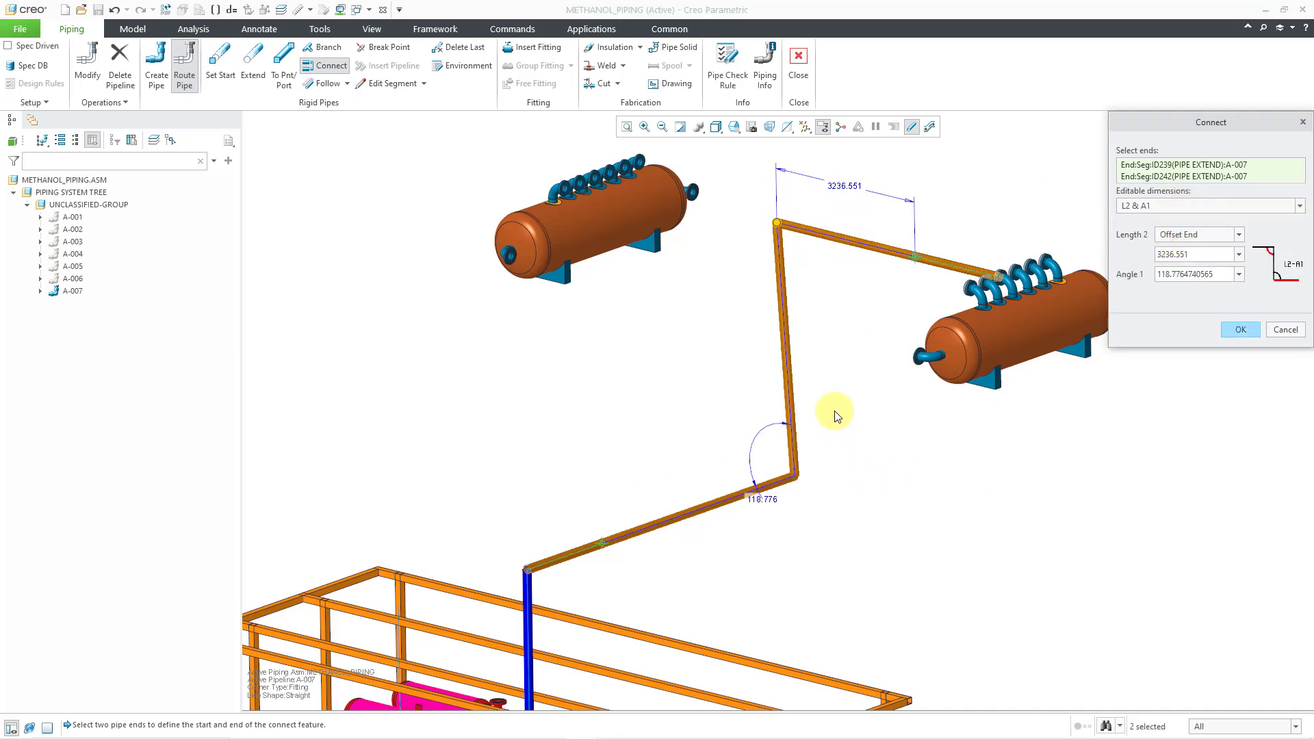
middle_click_drag(835, 412, 807, 434)
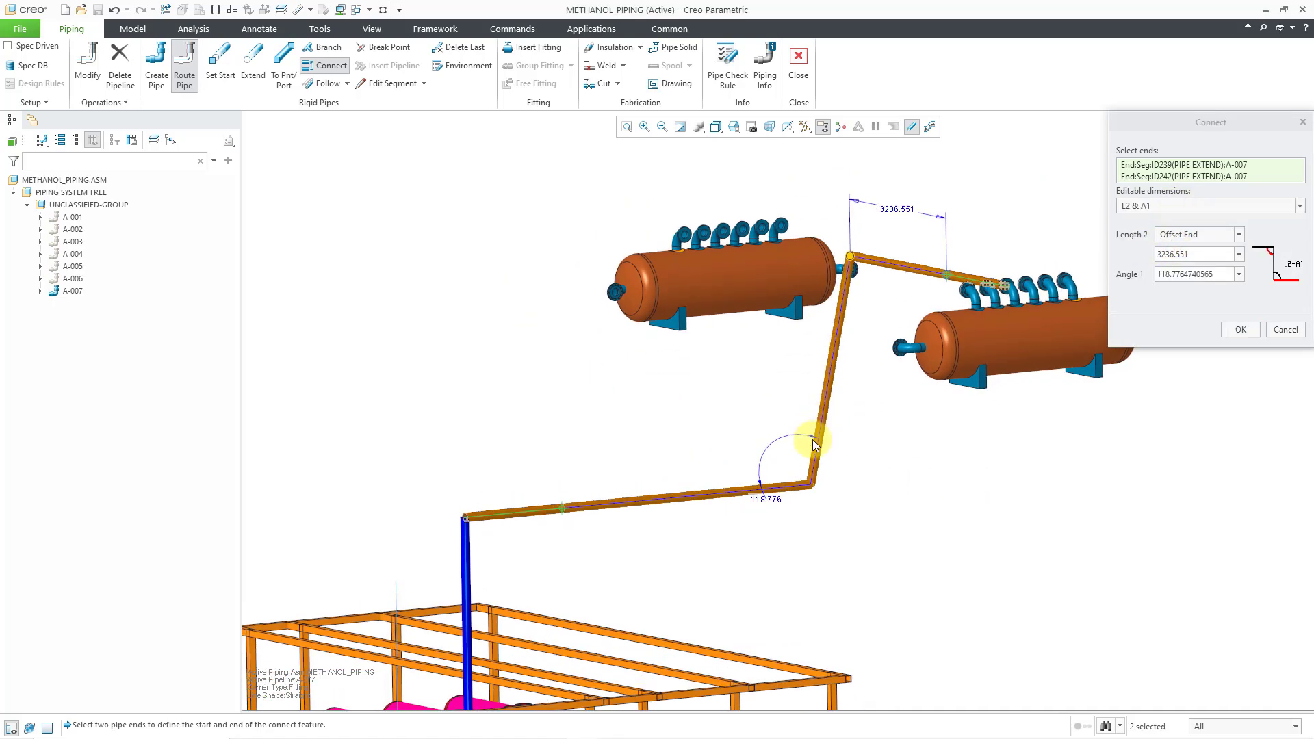
double_click(768, 499)
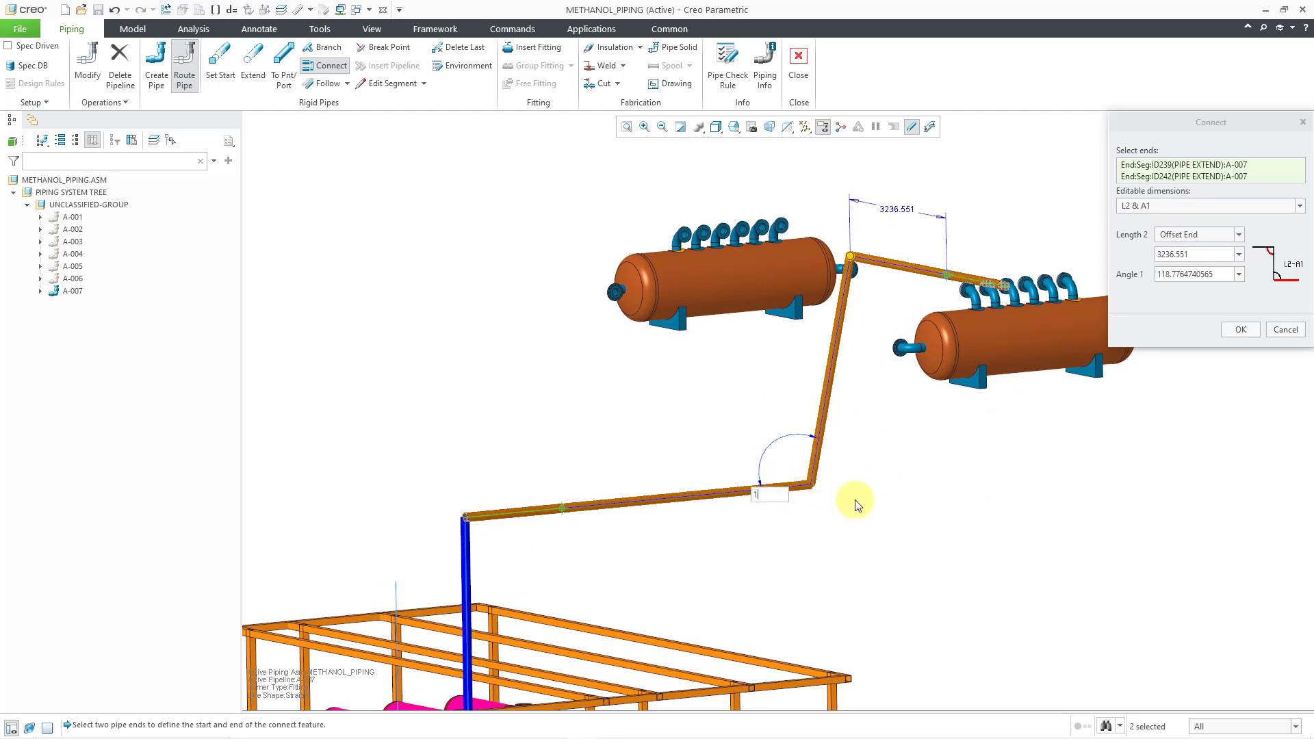
type("120")
key("Return")
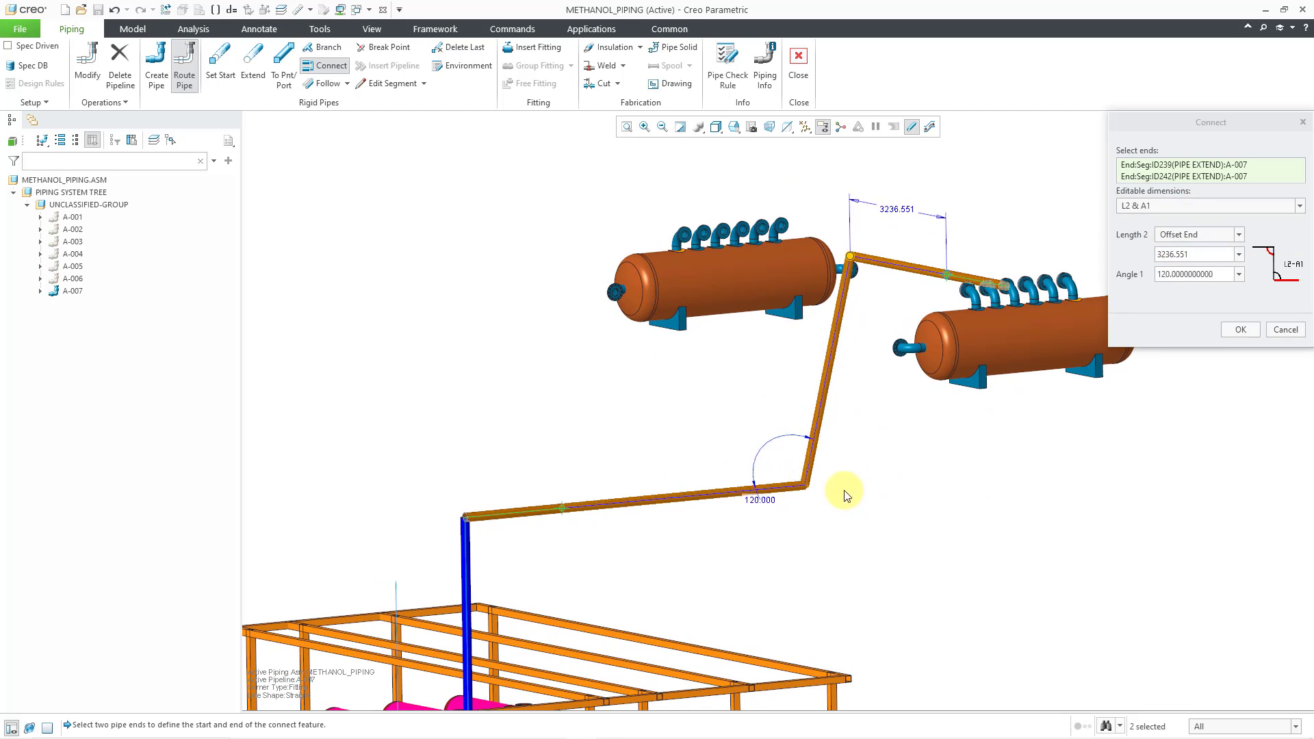
middle_click_drag(845, 364, 863, 374)
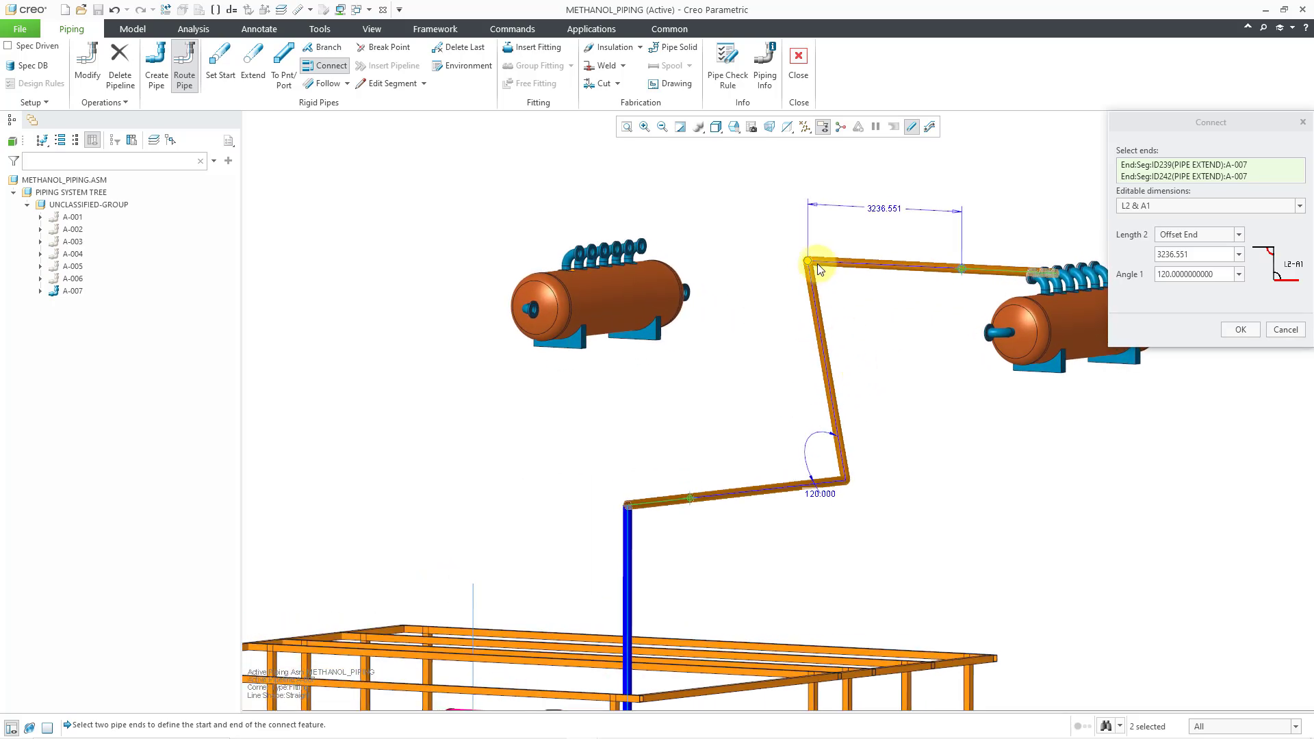
left_click_drag(809, 262, 875, 265)
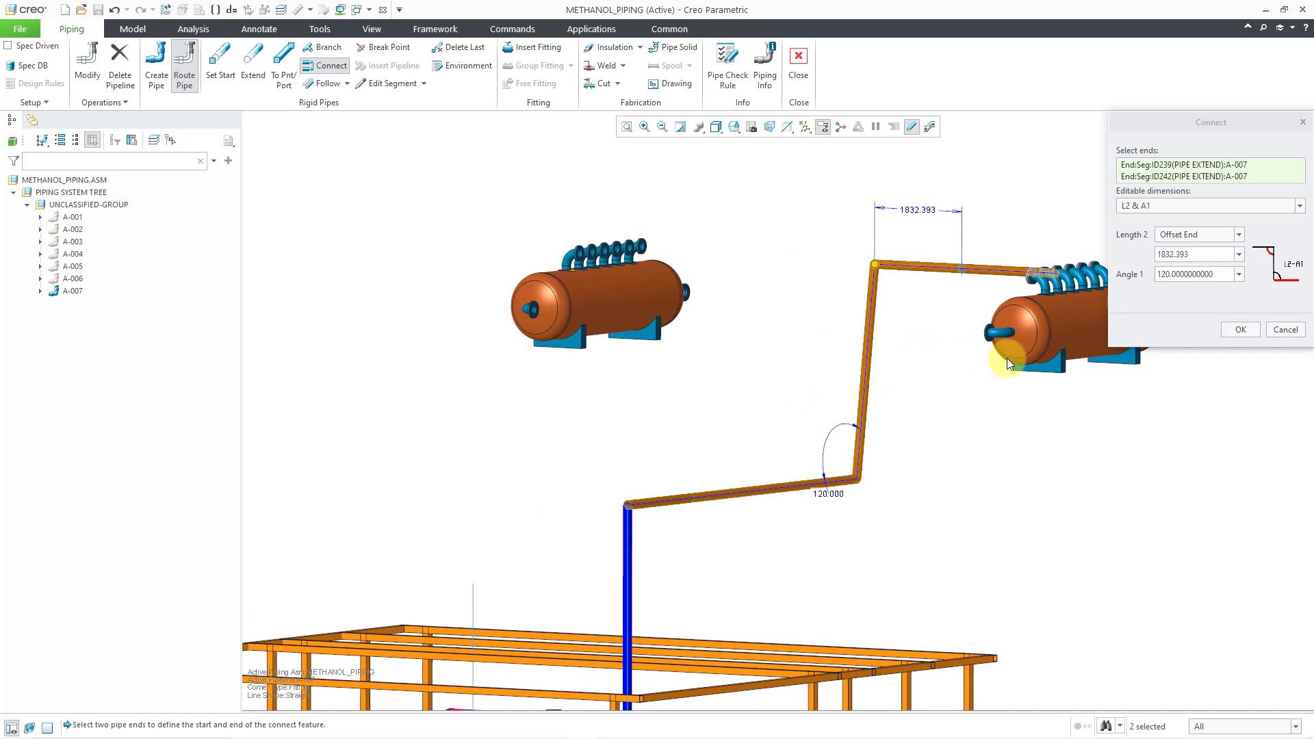
left_click(1242, 330)
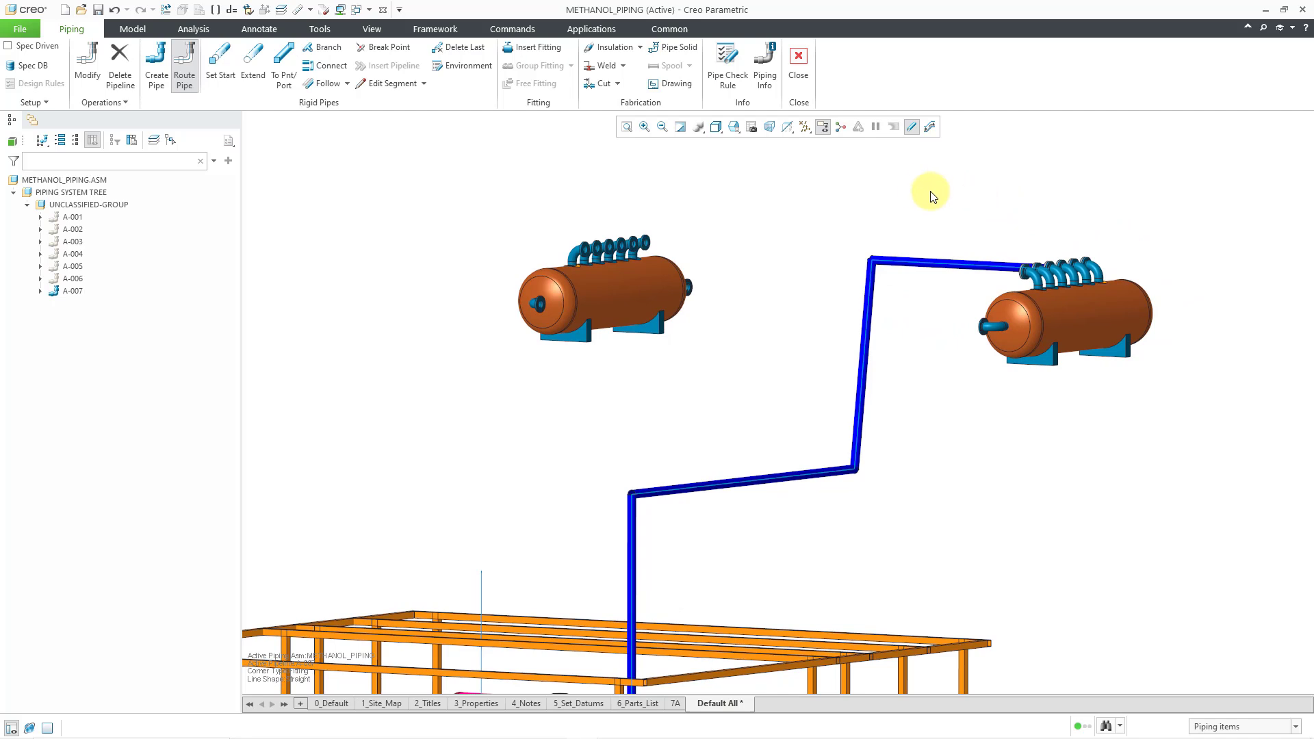
- Tilt the view over the rack and turn on coordinate system display
scroll(907, 189, "down", 3)
middle_click_drag(904, 190, 890, 225)
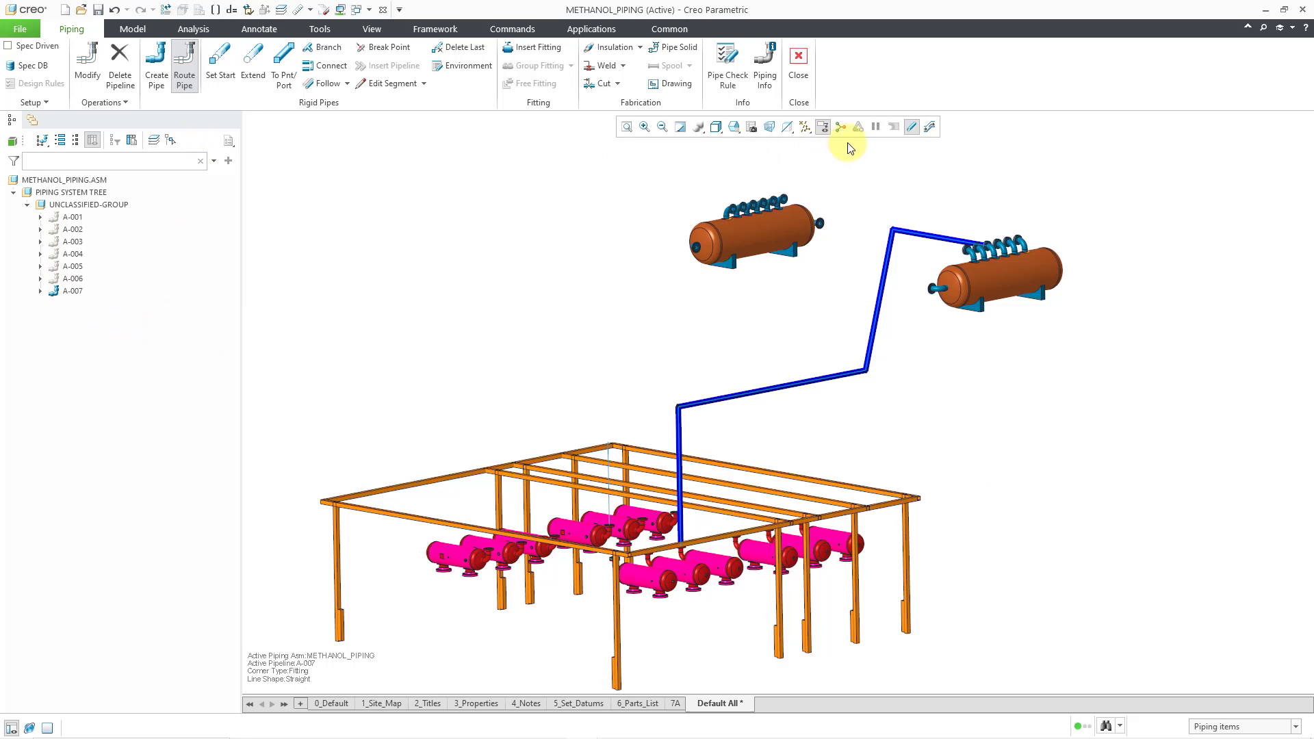
left_click(808, 130)
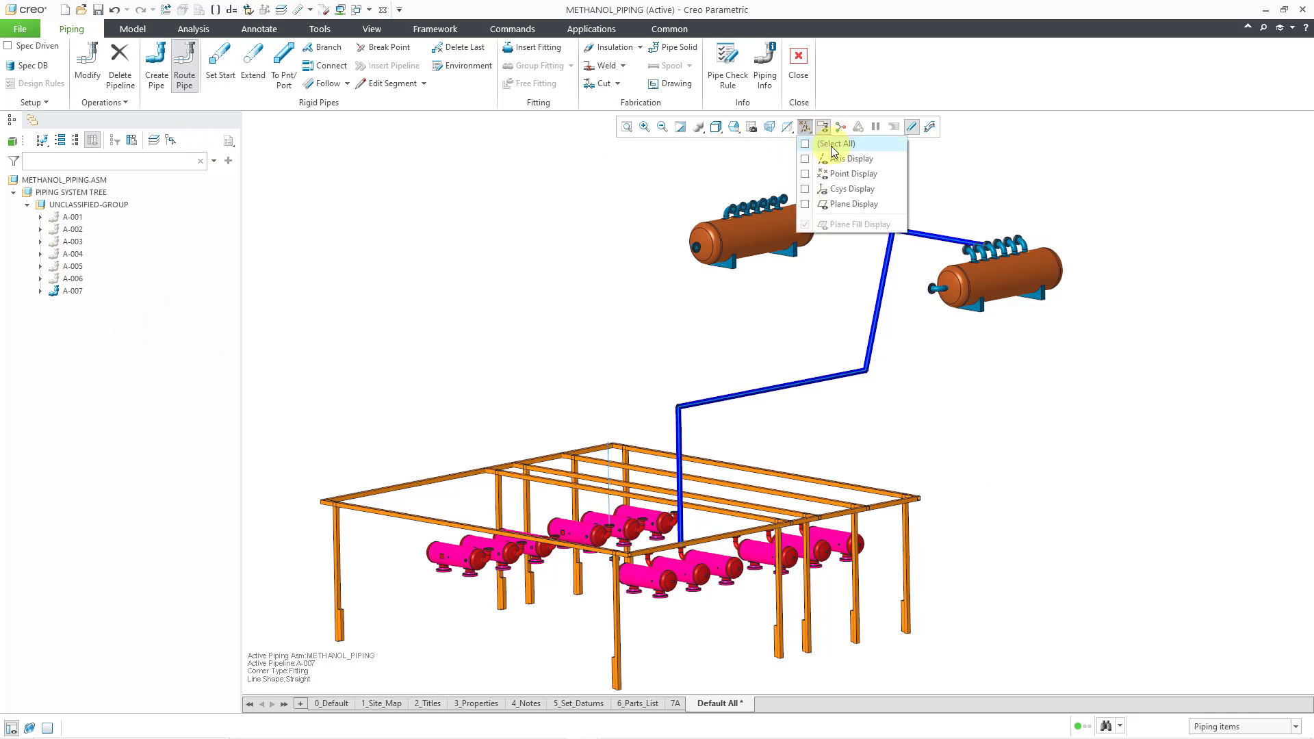
left_click(860, 194)
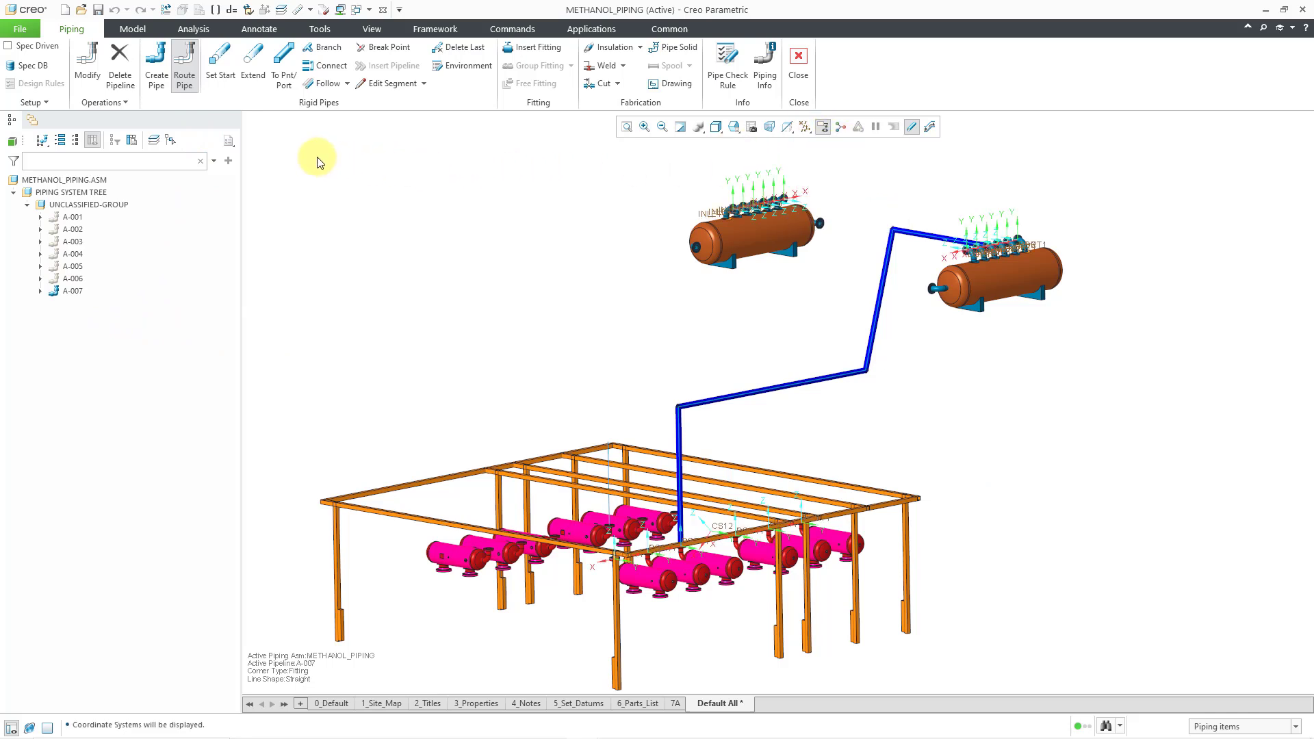
- Create pipeline A-008 with PIPE_150A line stock
left_click(162, 82)
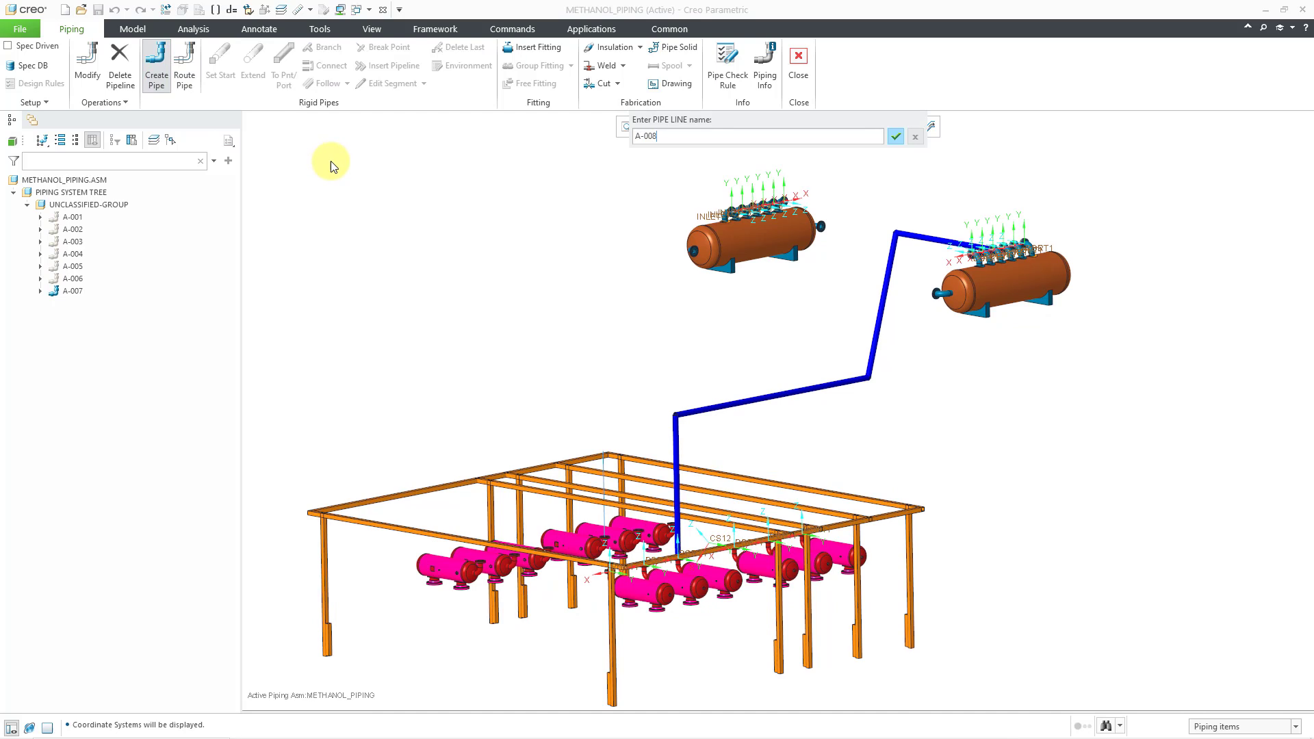
key("Return")
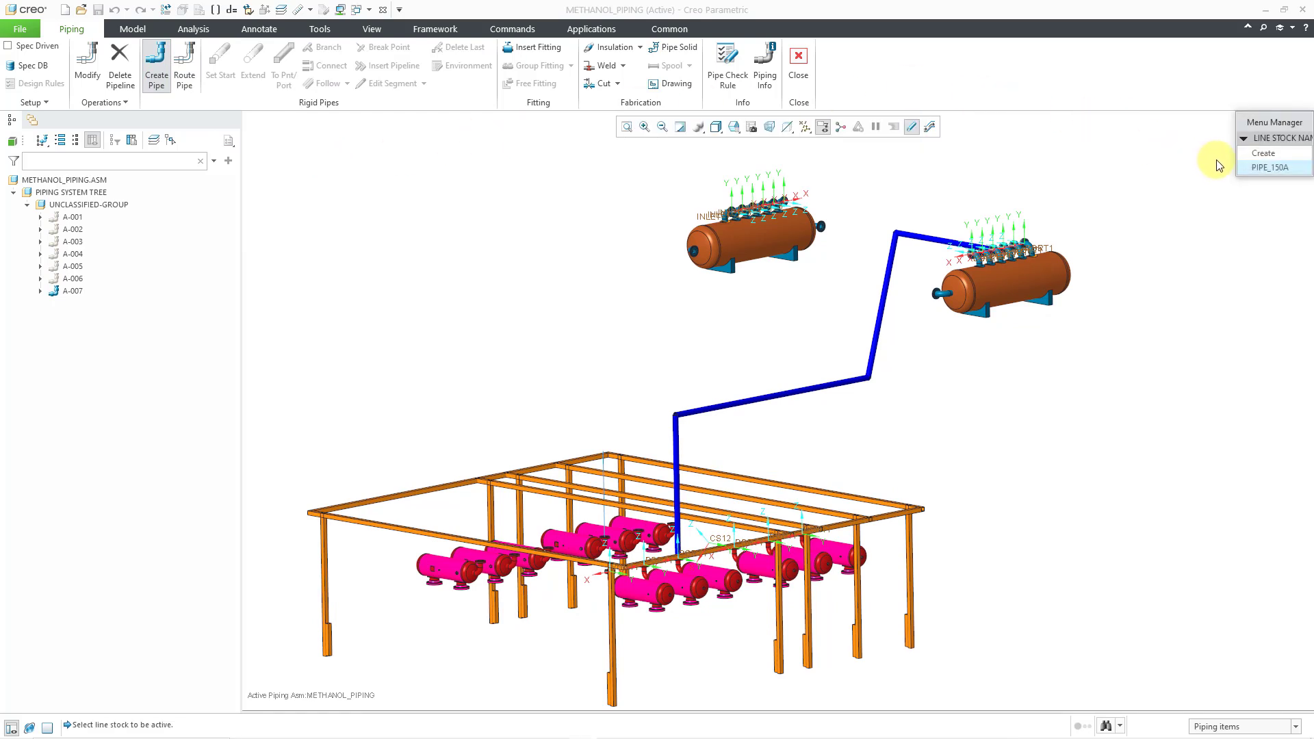
left_click(1267, 169)
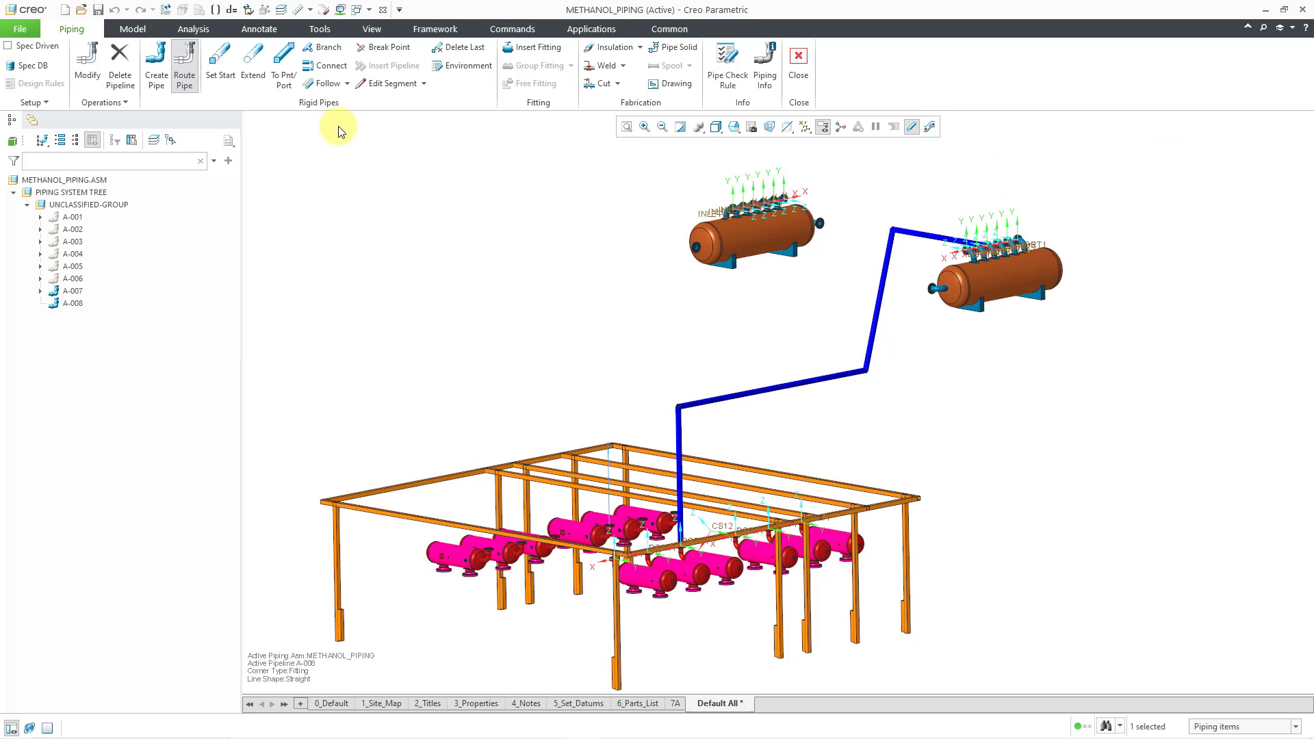
- Connect PORT1 on the right-hand vessel nozzle to PORT1 on the pump nozzle
left_click(330, 71)
scroll(979, 225, "down", 6)
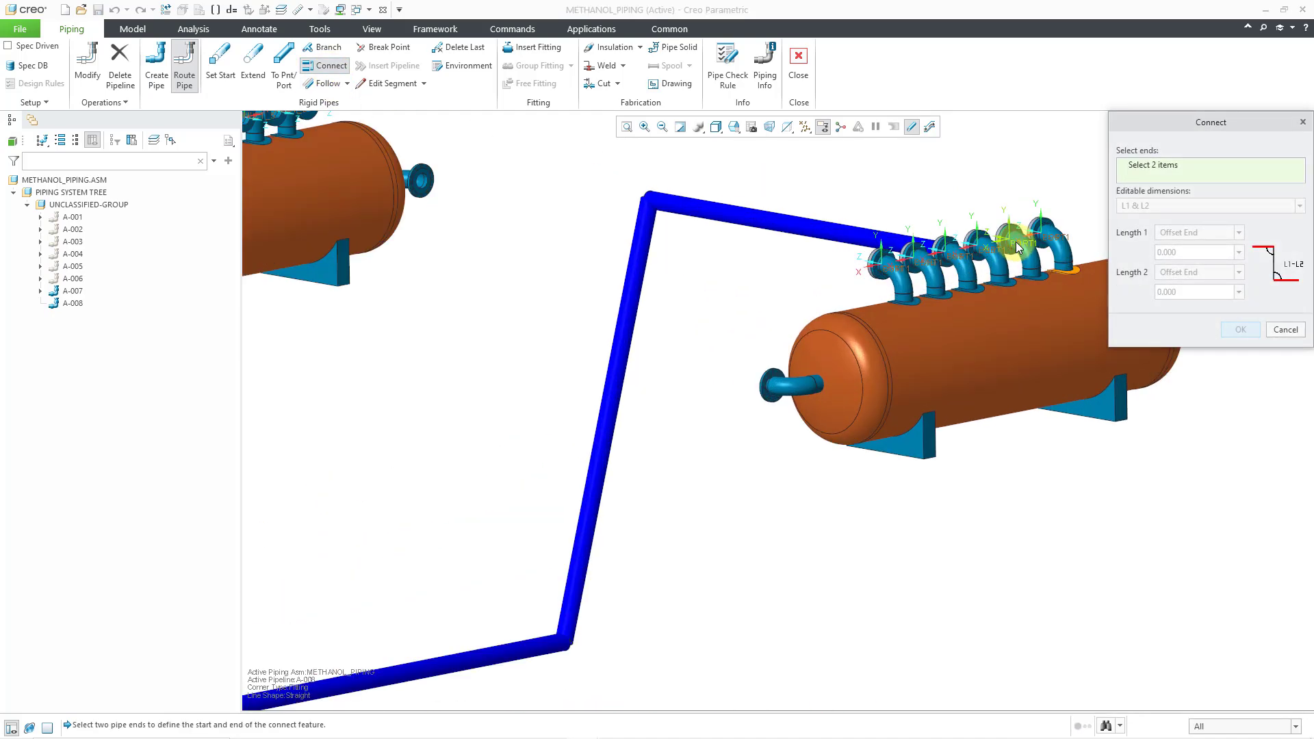
middle_click_drag(958, 224, 856, 302)
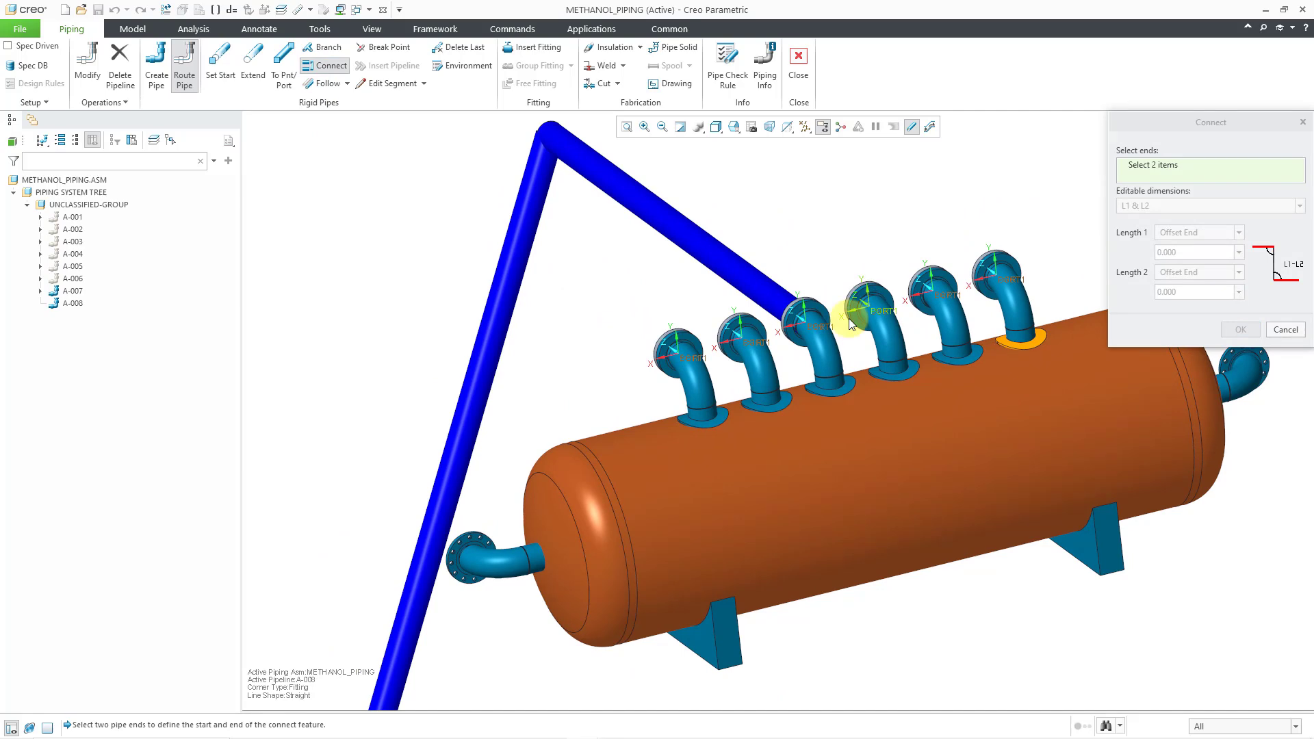
left_click(766, 349)
scroll(813, 248, "up", 8)
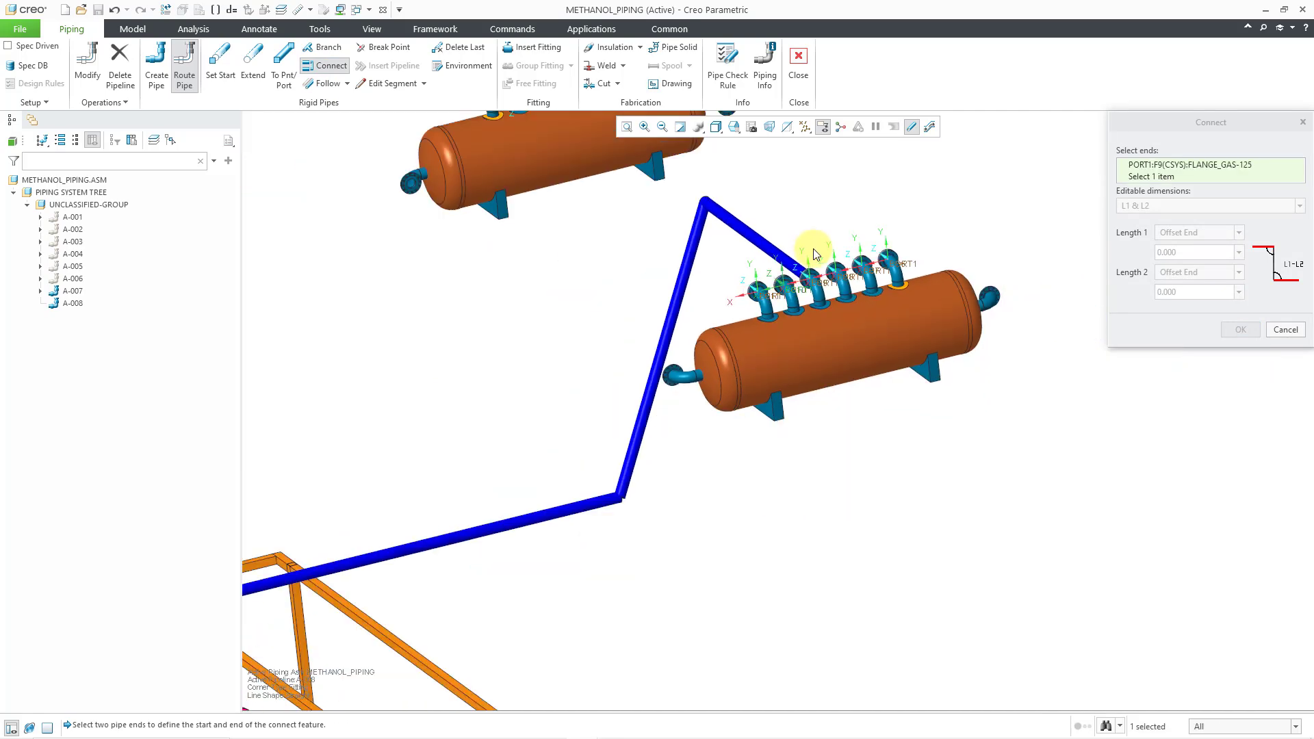
scroll(595, 448, "down", 4)
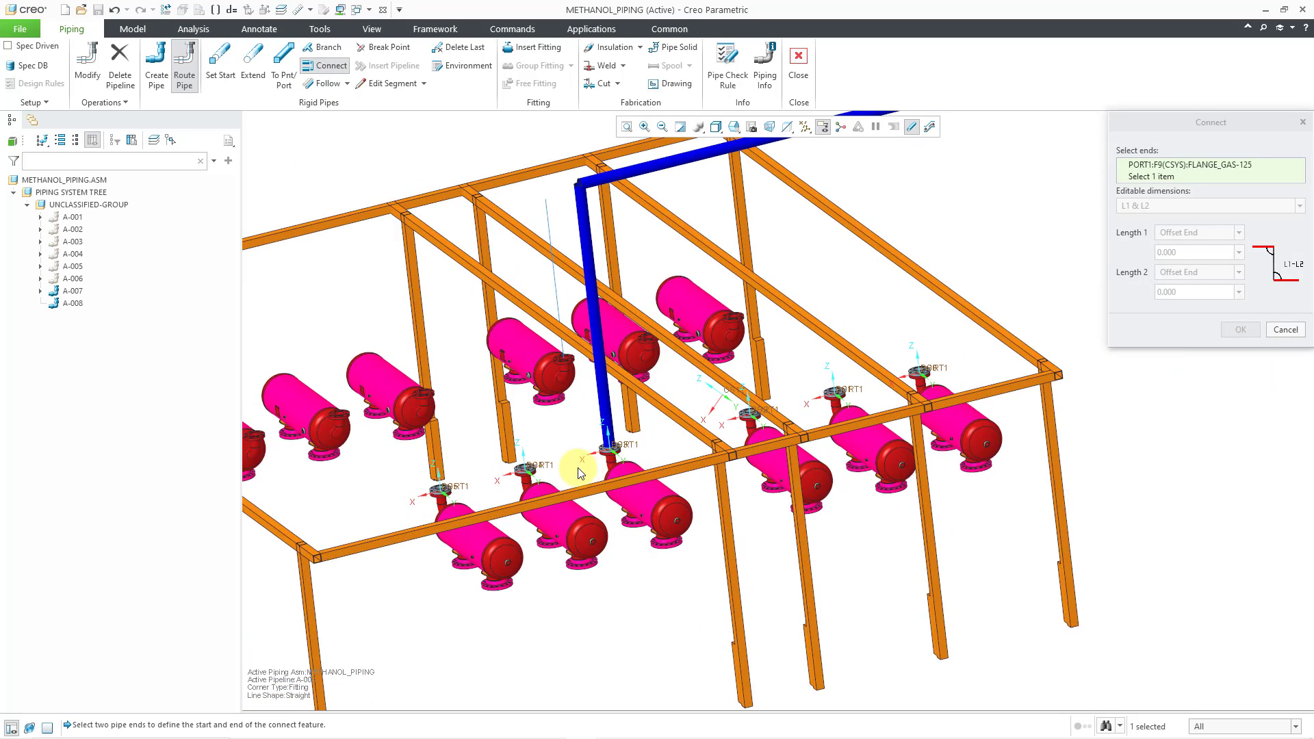
scroll(578, 472, "down", 2)
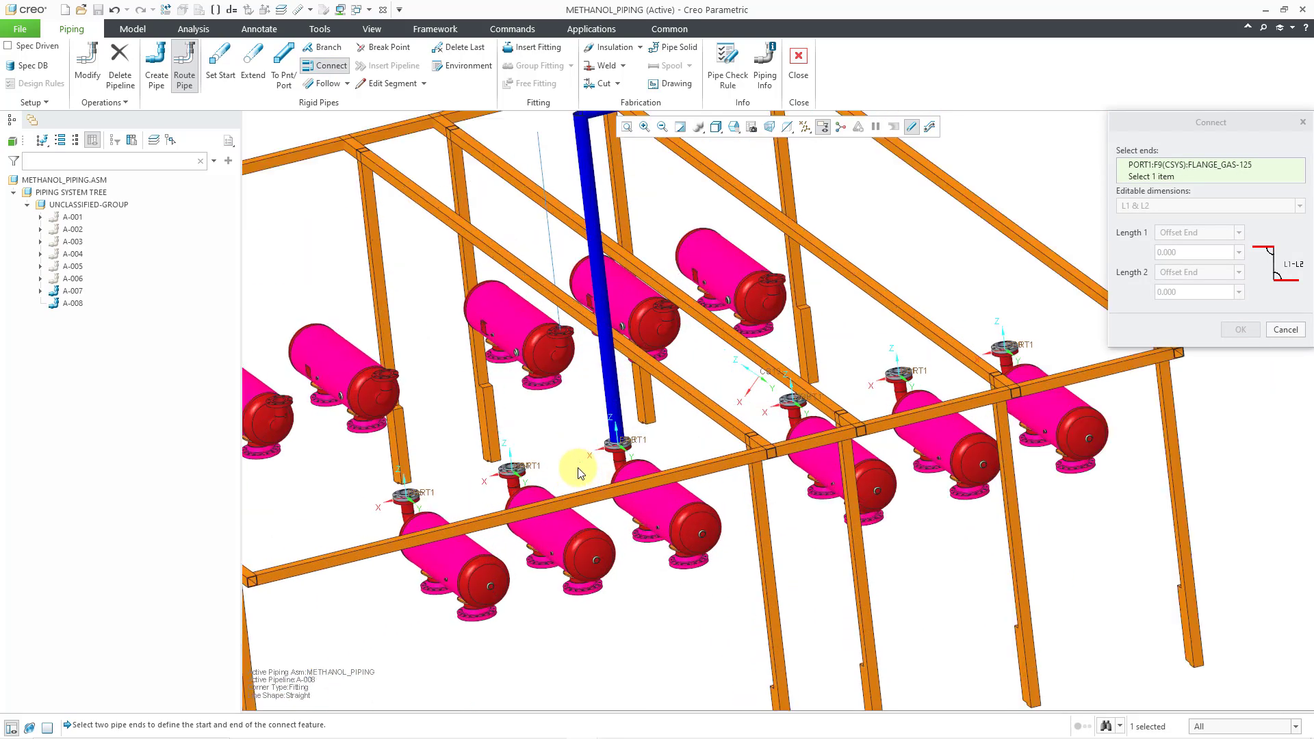
left_click(526, 469)
- Check the previewed route and accept A-008's connect pipe with offsets 2786.422 and 7610.360
scroll(581, 513, "up", 6)
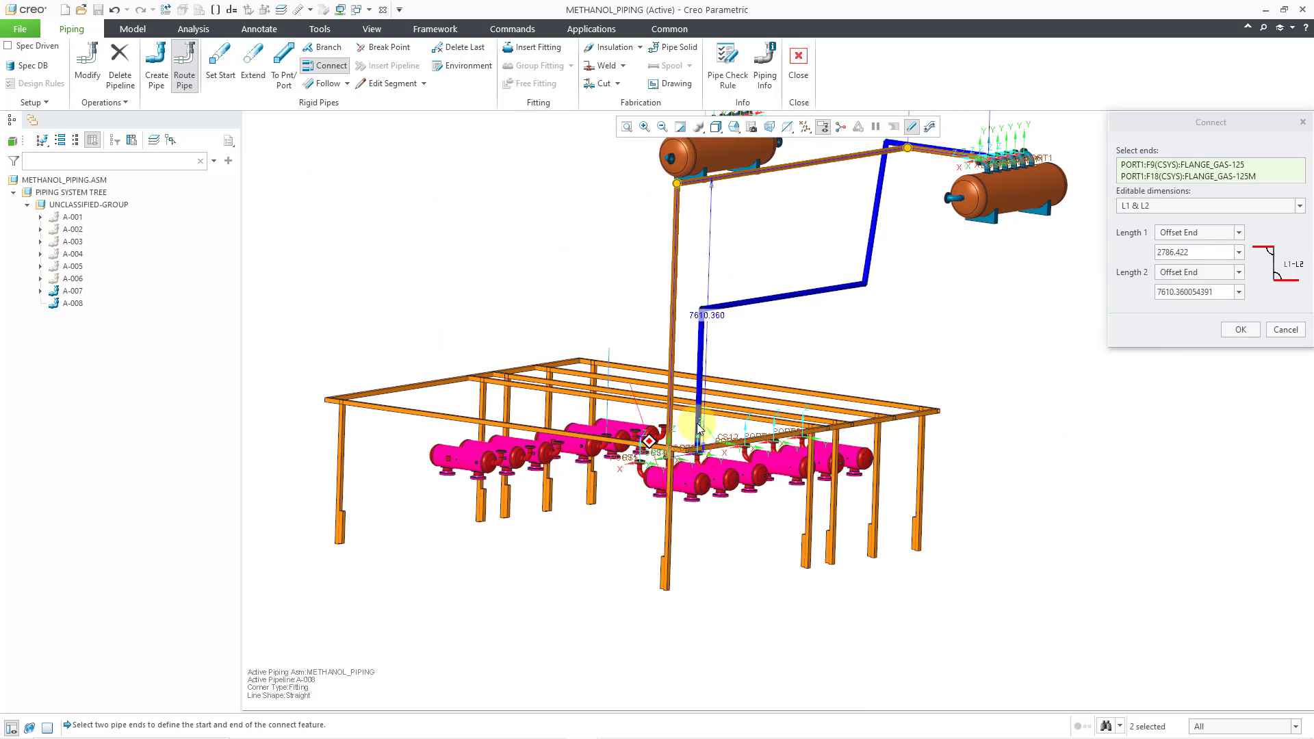
middle_click_drag(698, 427, 701, 436)
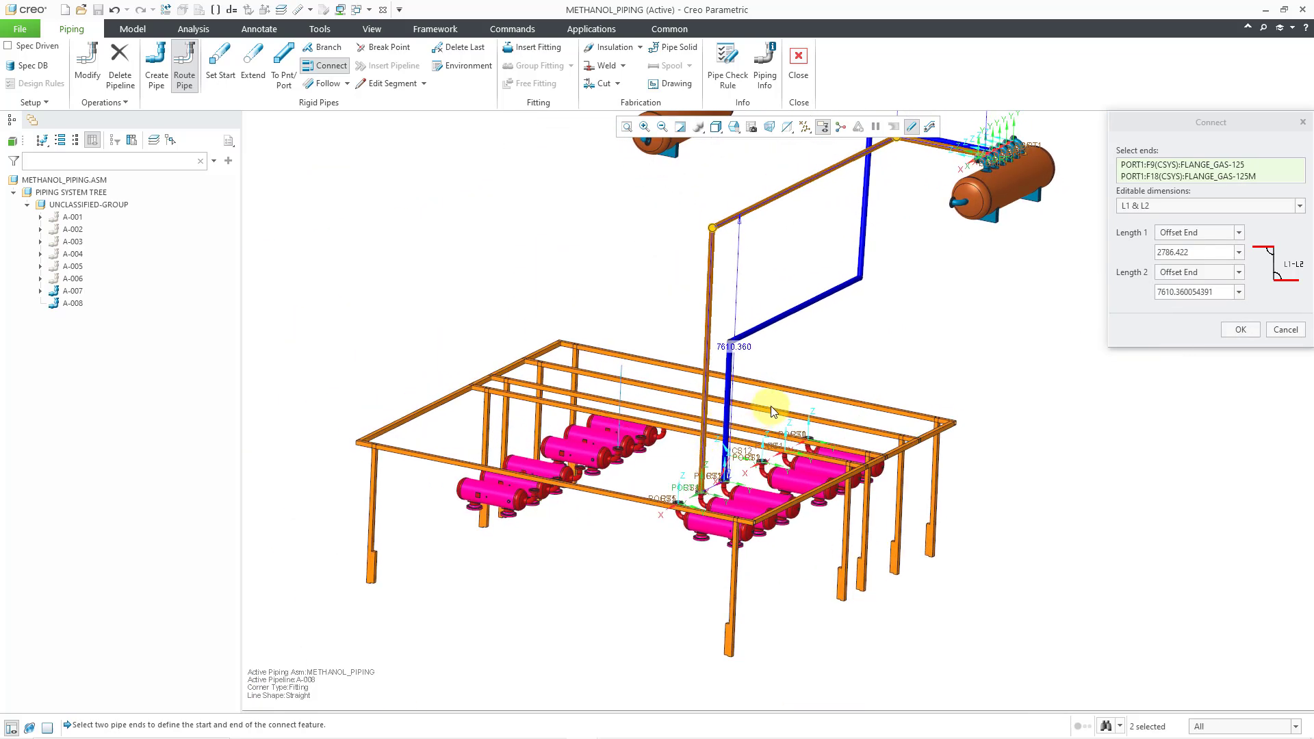
middle_click_drag(770, 405, 711, 454, "shift")
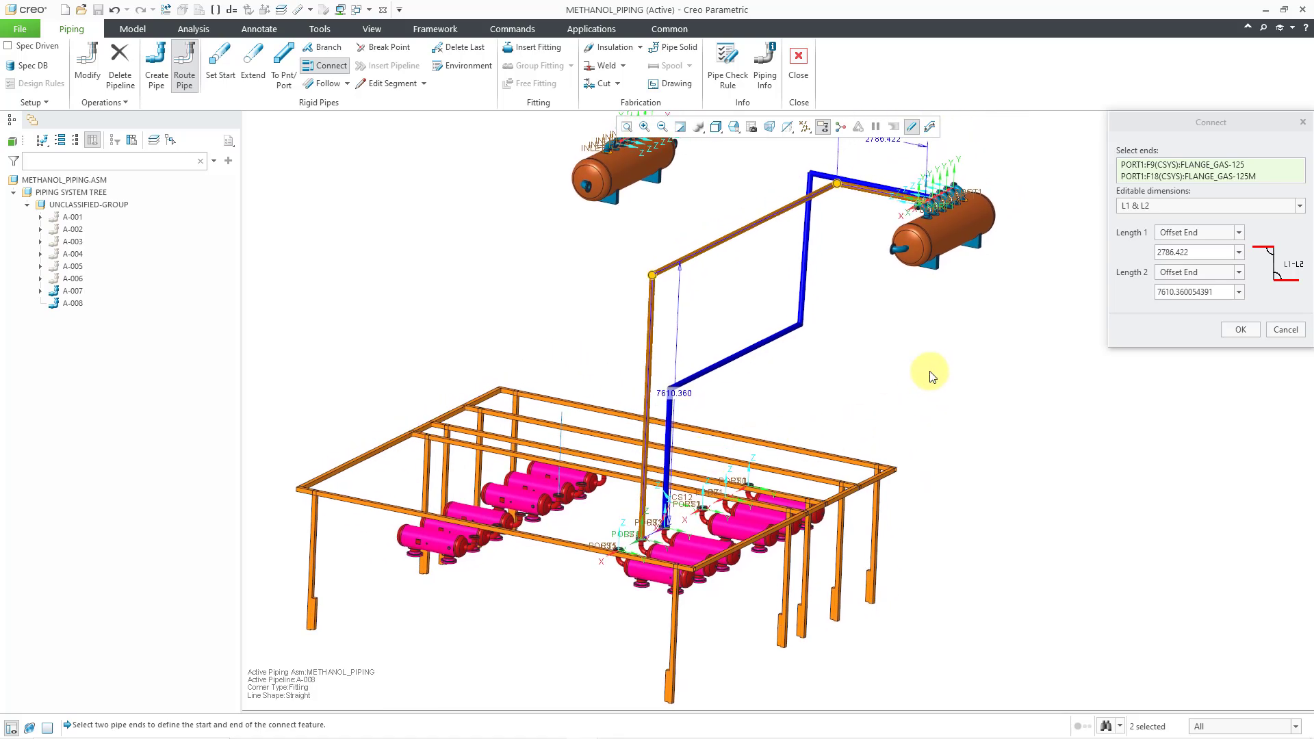
left_click(1247, 331)
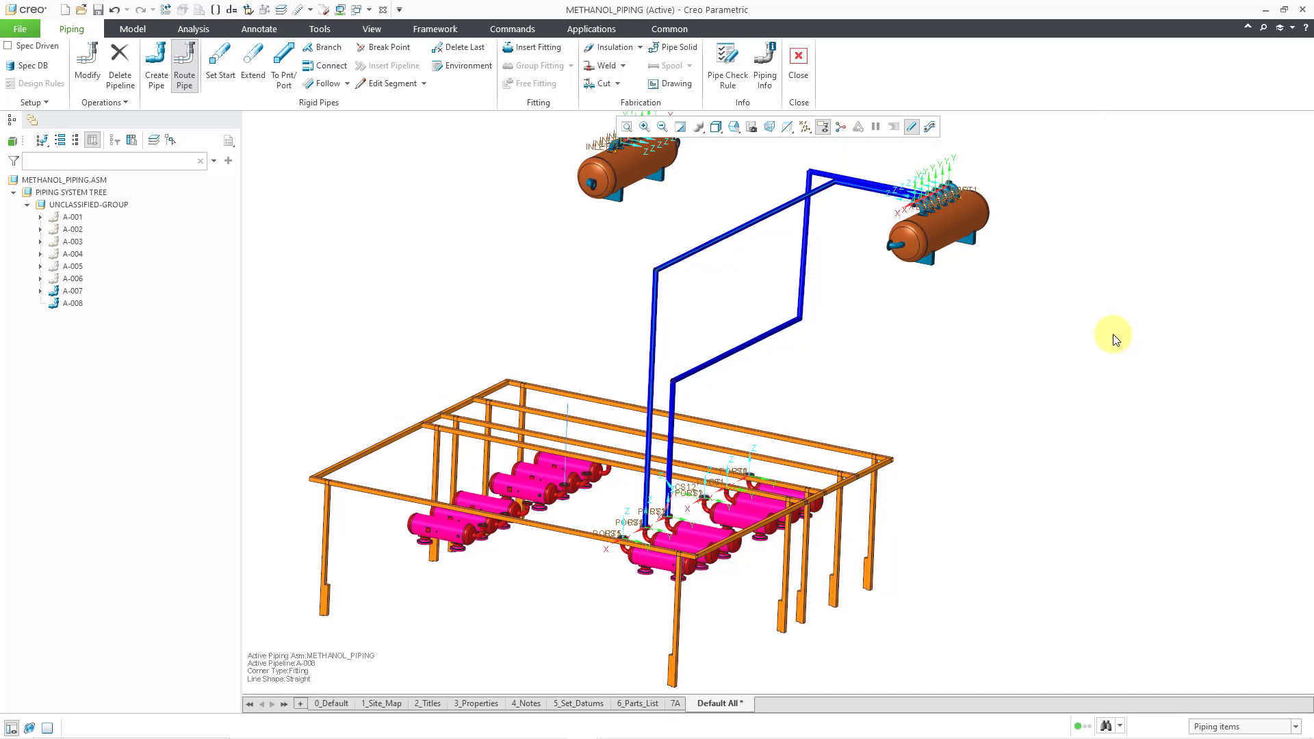
middle_click_drag(1022, 351, 996, 355)
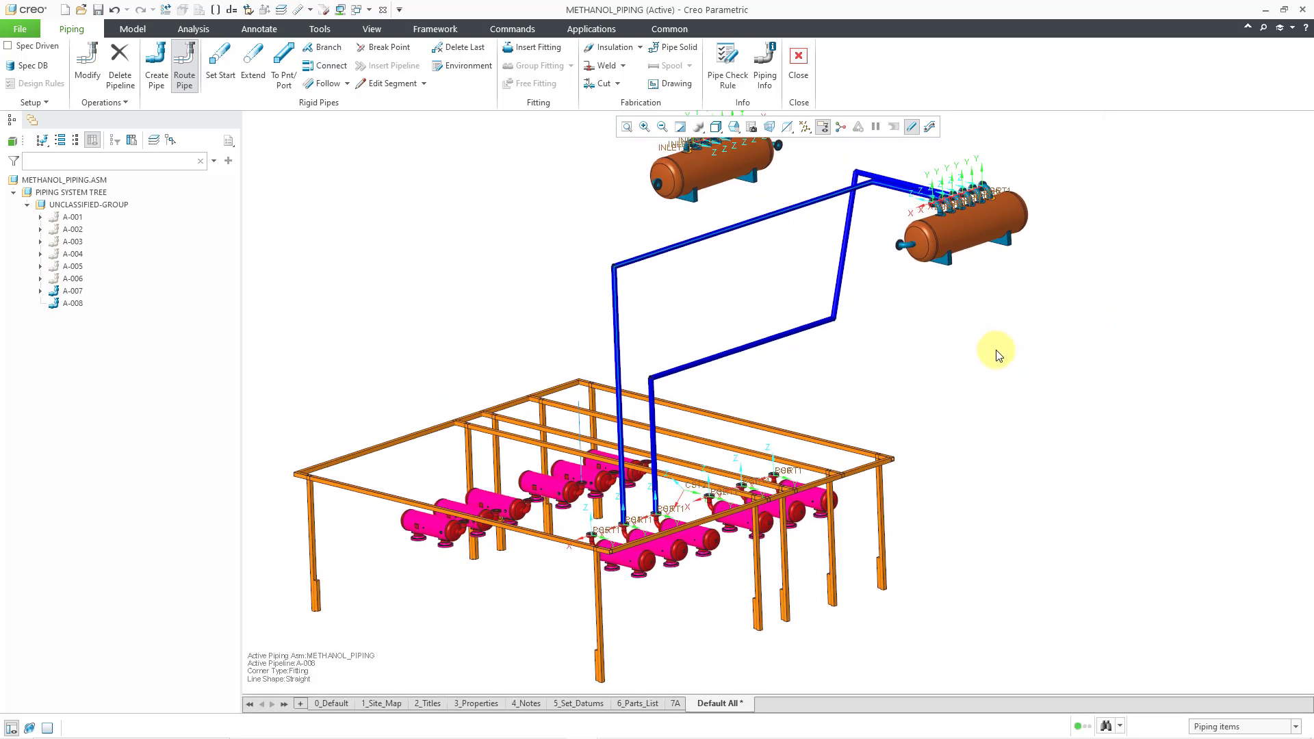